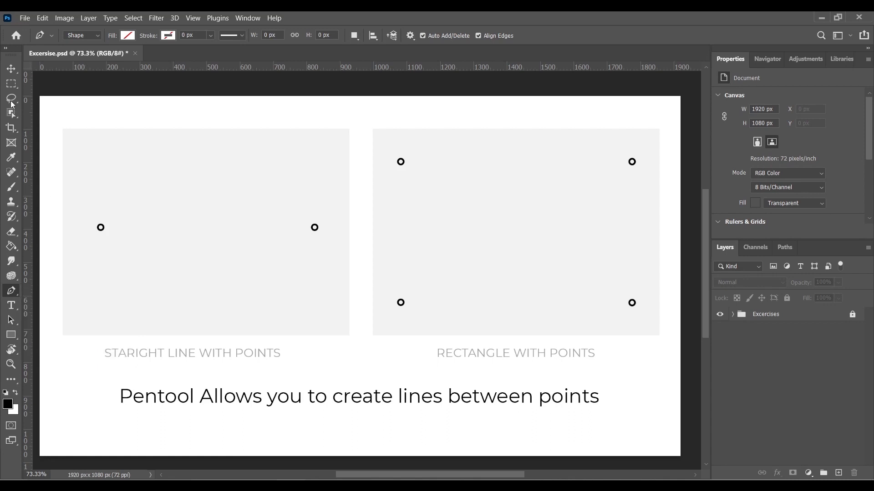
Activate the Pen tool and set its drawing mode to Shape
click(11, 69)
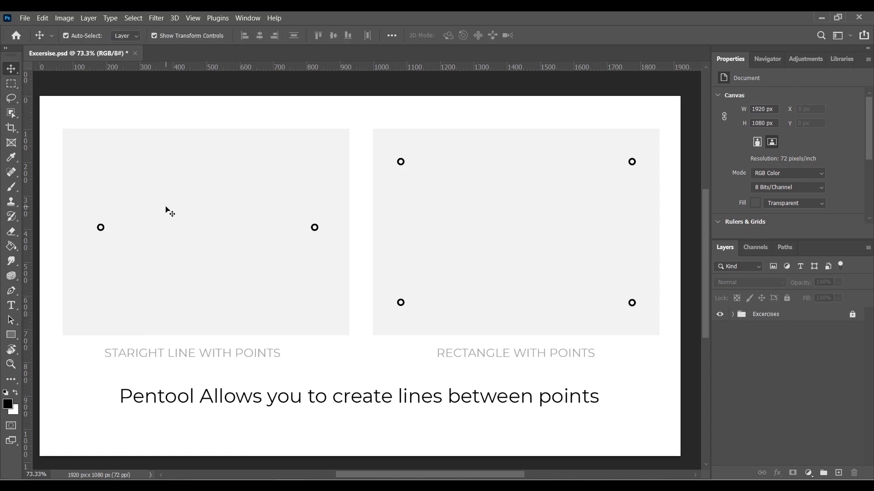
key(p)
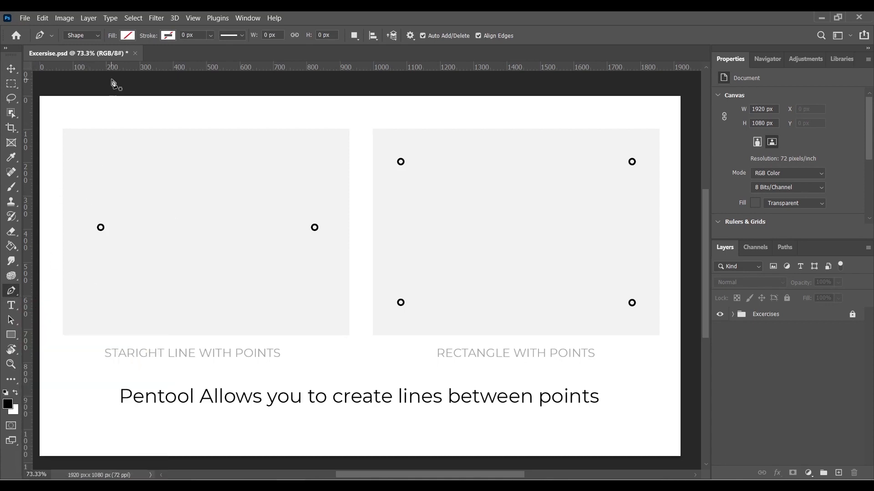
click(93, 32)
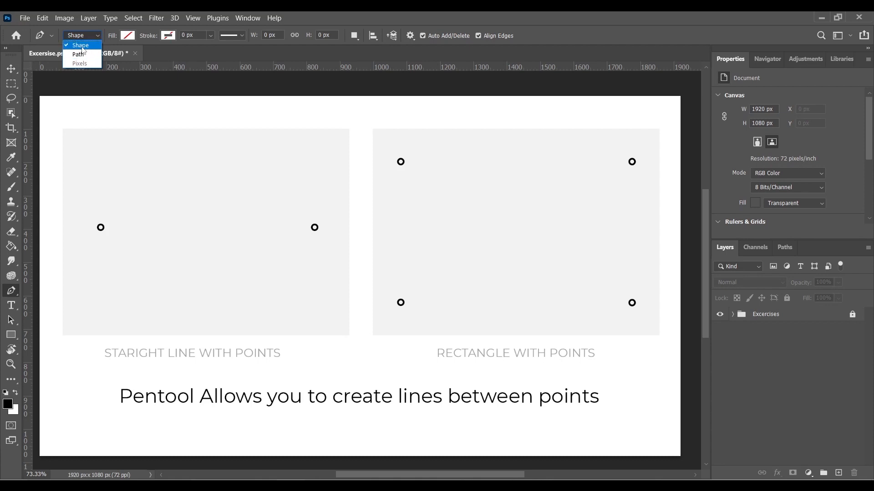
click(82, 47)
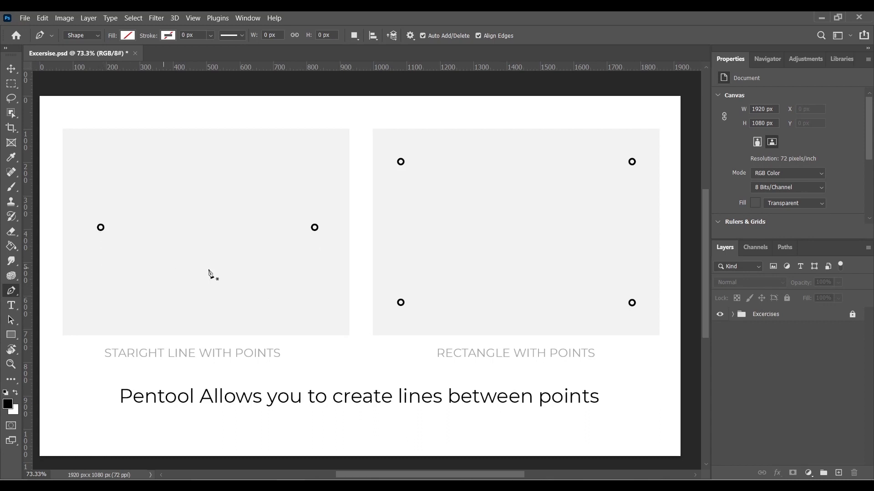
Draw a straight path with the Pen tool between the two circles of the straight line exercise
click(101, 228)
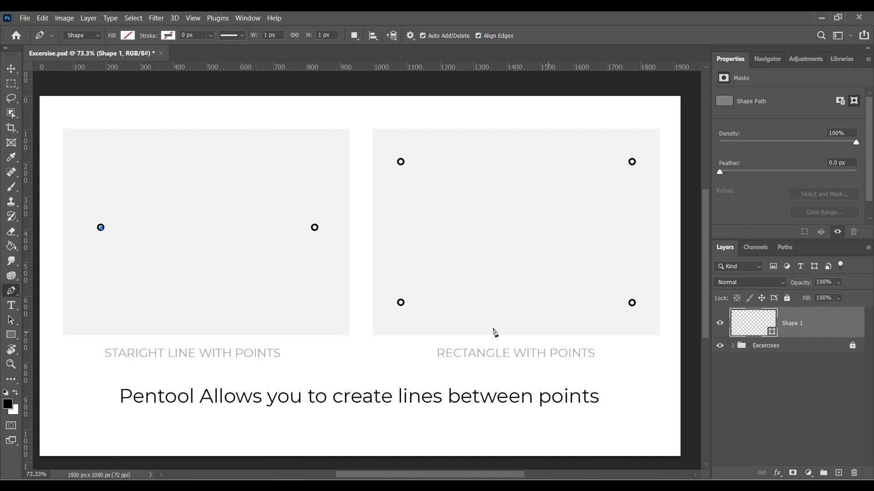
key(Delete)
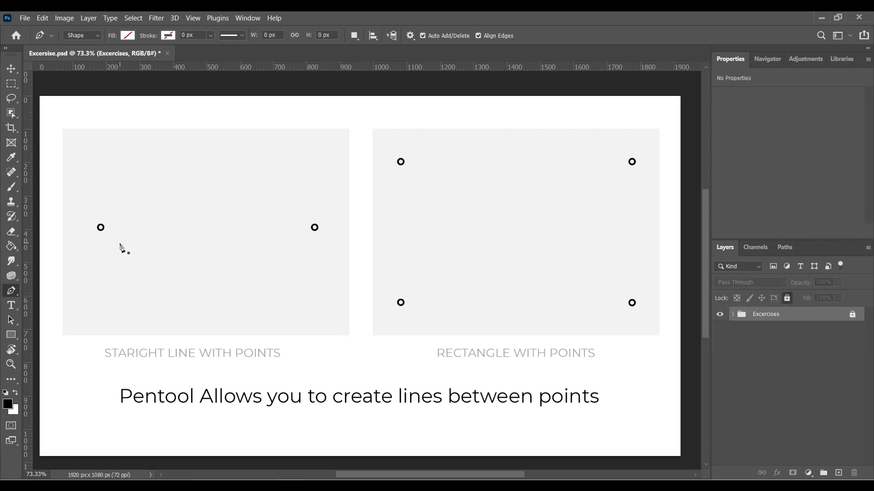
click(100, 227)
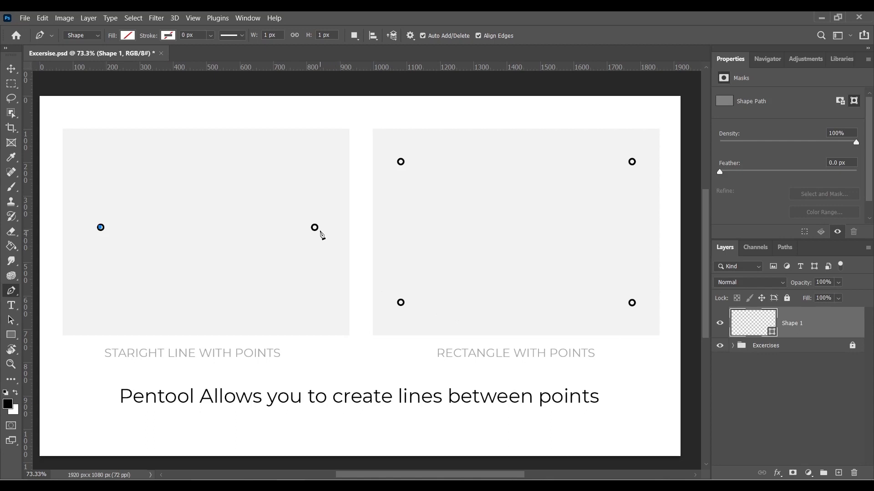
click(314, 228)
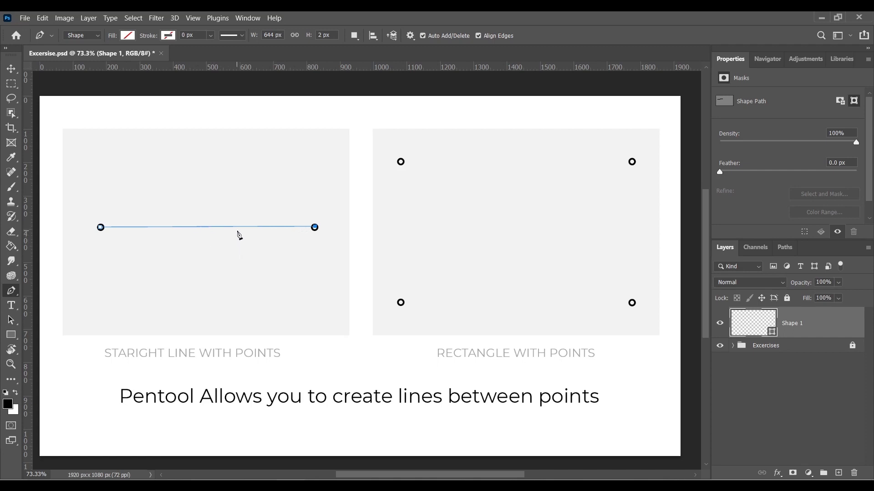
Give the straight line an orange 5 px stroke and deselect it
click(169, 36)
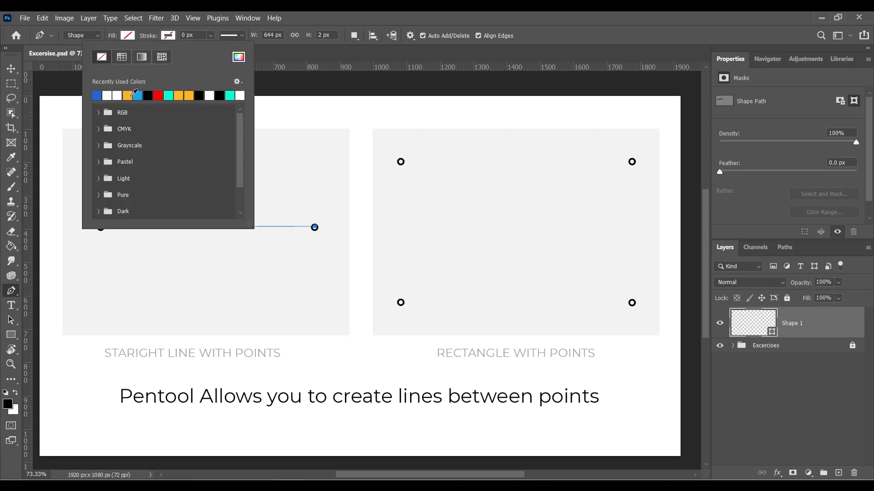
click(131, 95)
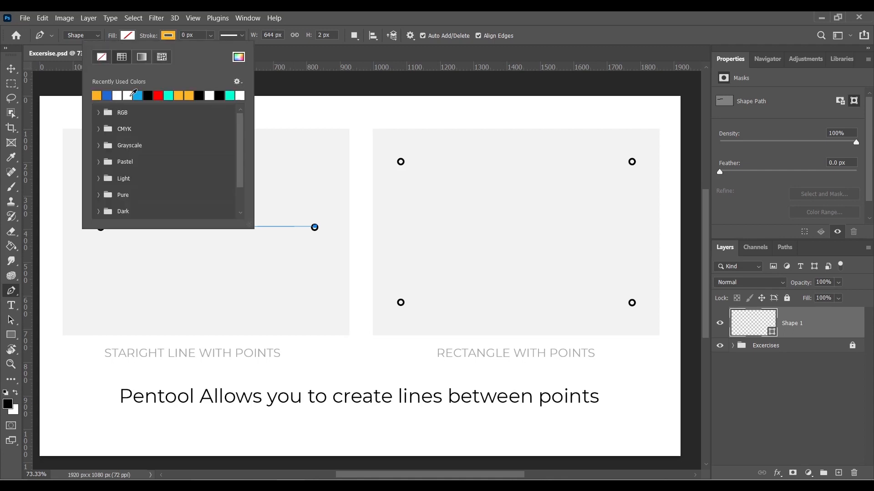
click(195, 35)
click(193, 35)
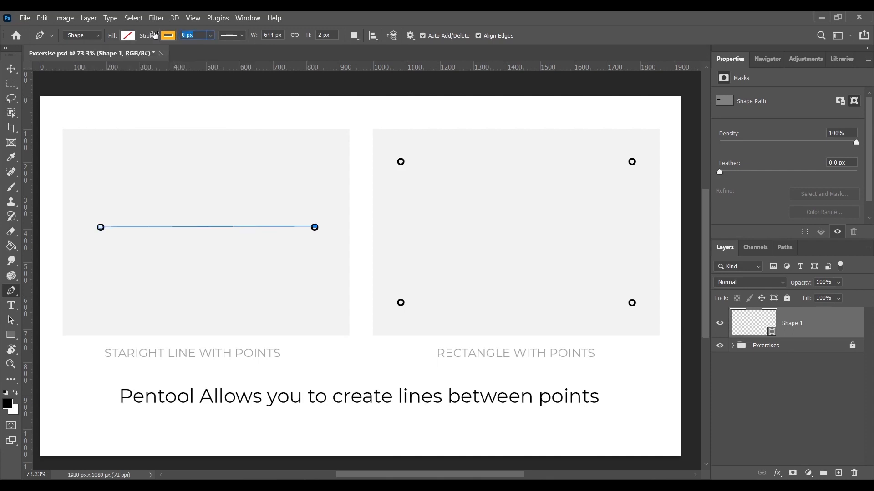
text(5)
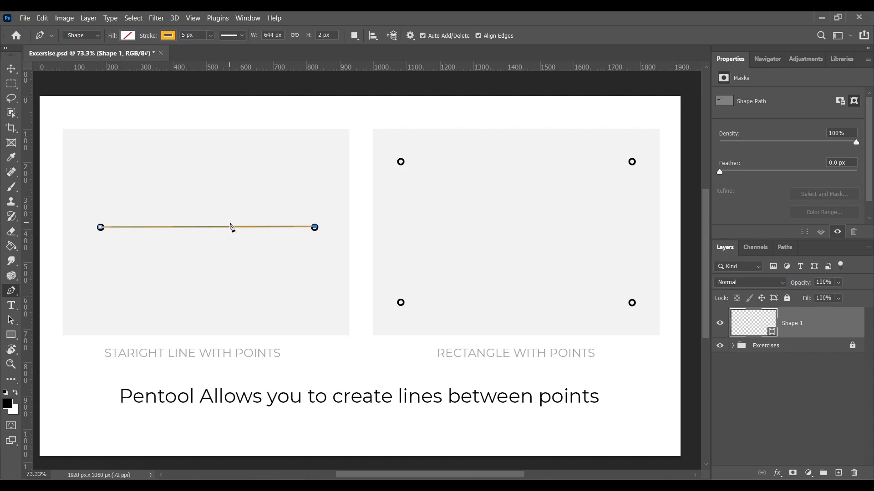
click(136, 227)
key(ctrl+z)
click(12, 69)
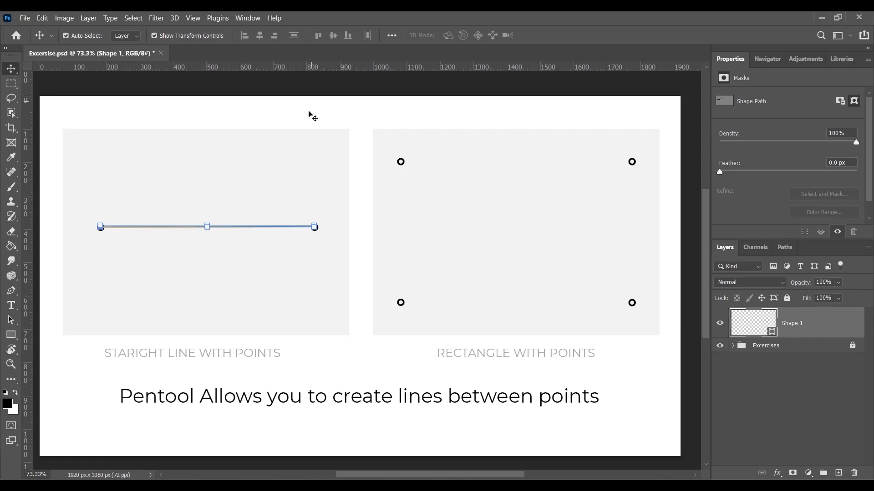
click(300, 125)
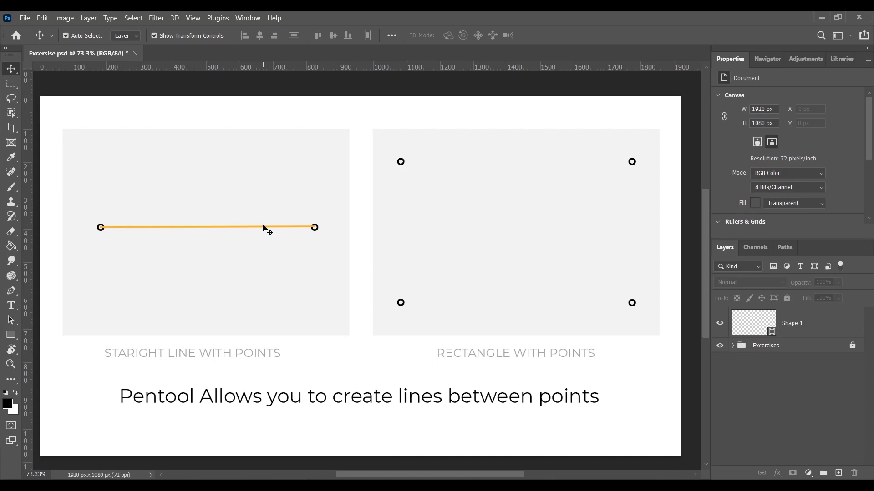
Try moving the orange line up away from its two circles, return it to its original position and deselect it
drag(261, 227, 283, 163)
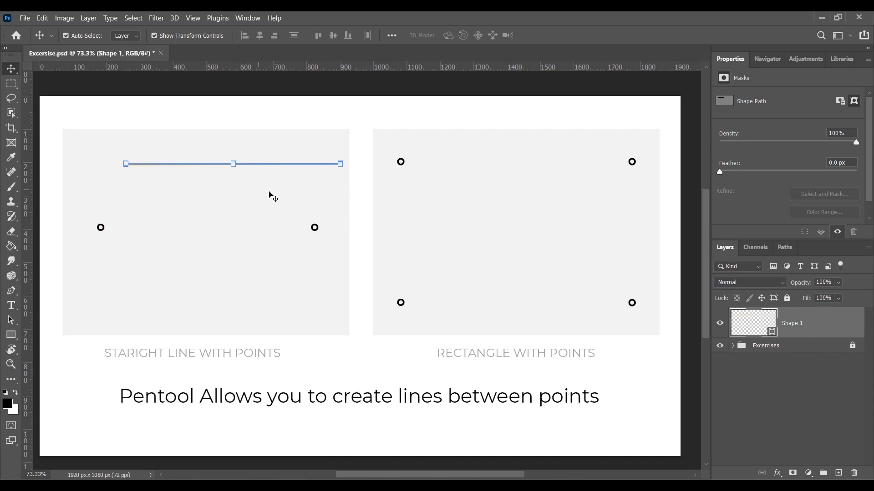
drag(298, 203, 291, 244)
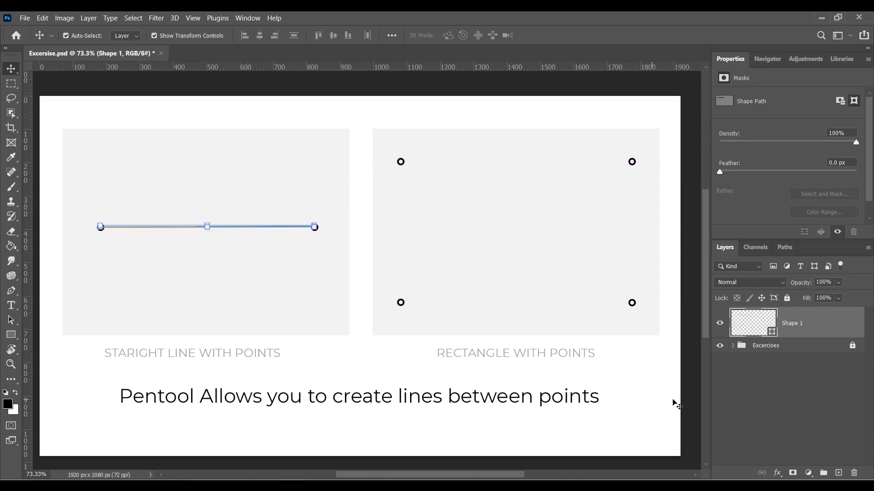
click(761, 377)
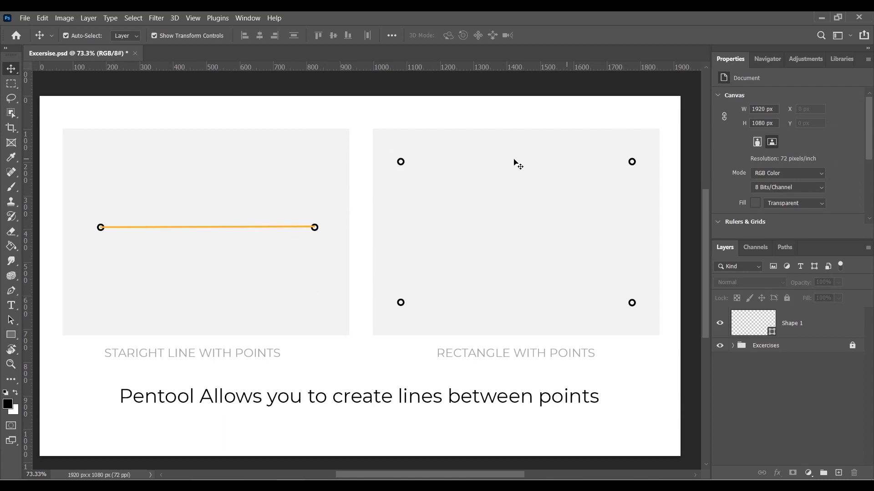
Start the rectangle exercise with the Pen tool by drawing its left edge from the upper-left circle to the lower-left circle
click(11, 291)
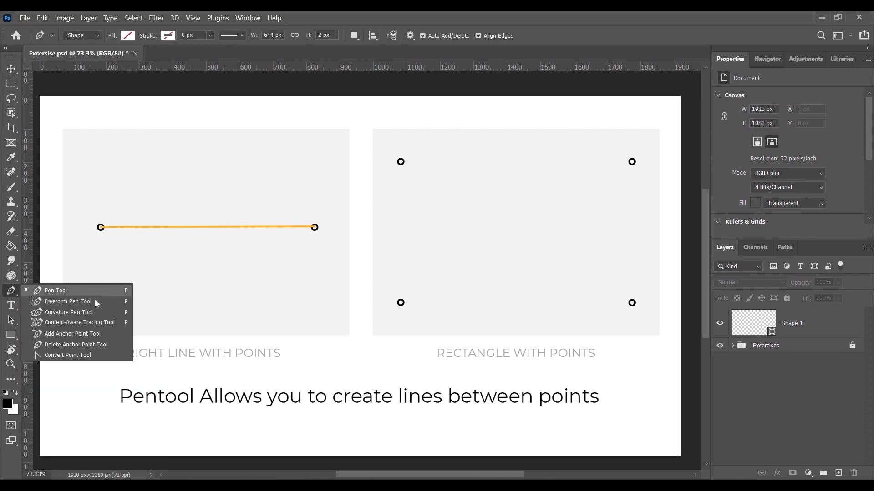
click(71, 294)
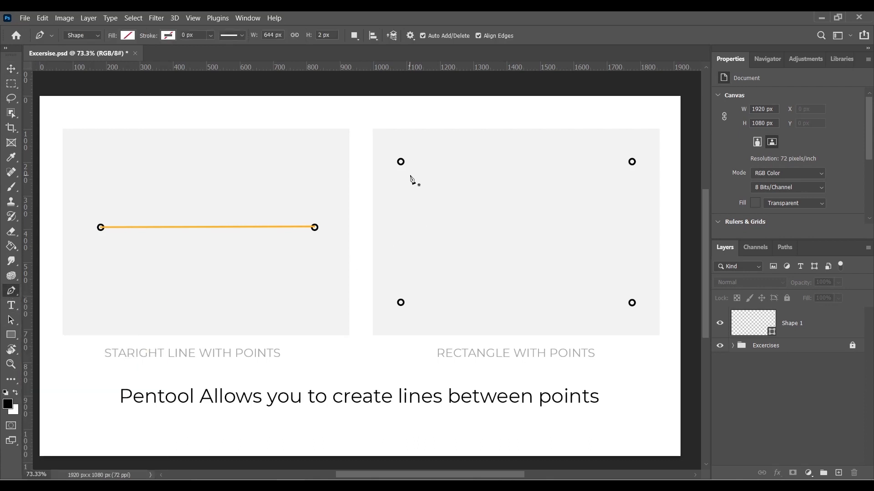
click(401, 162)
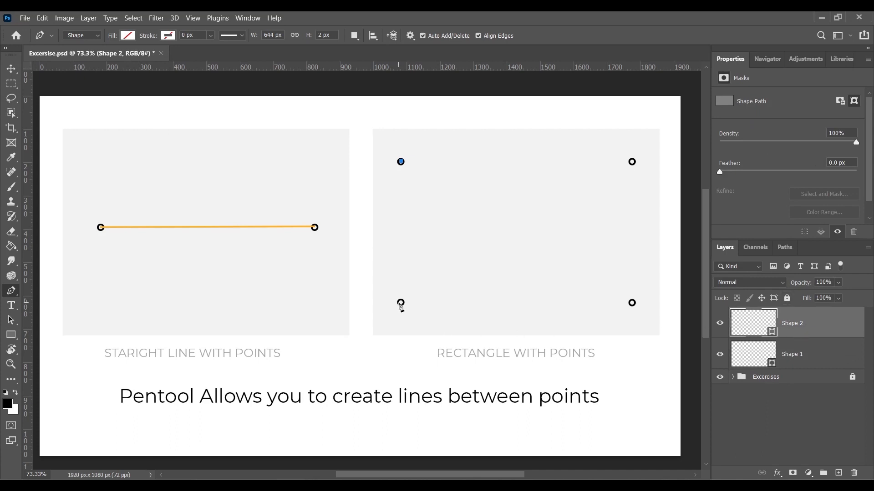
click(400, 302)
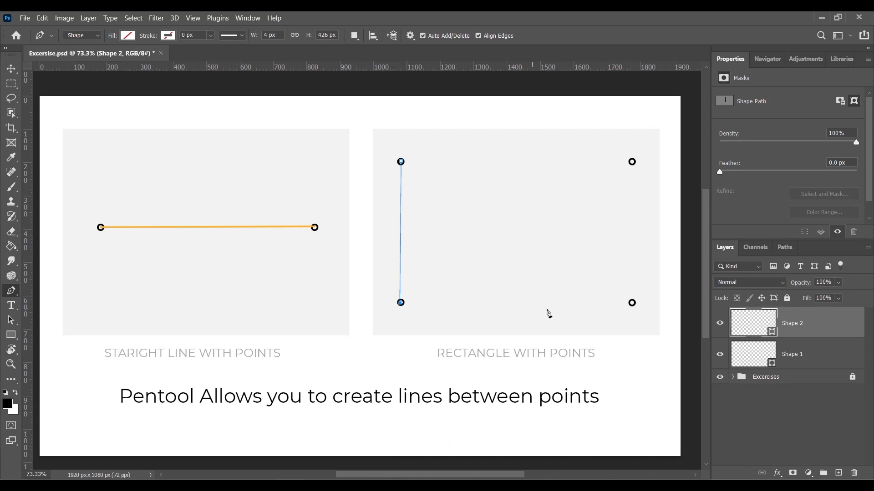
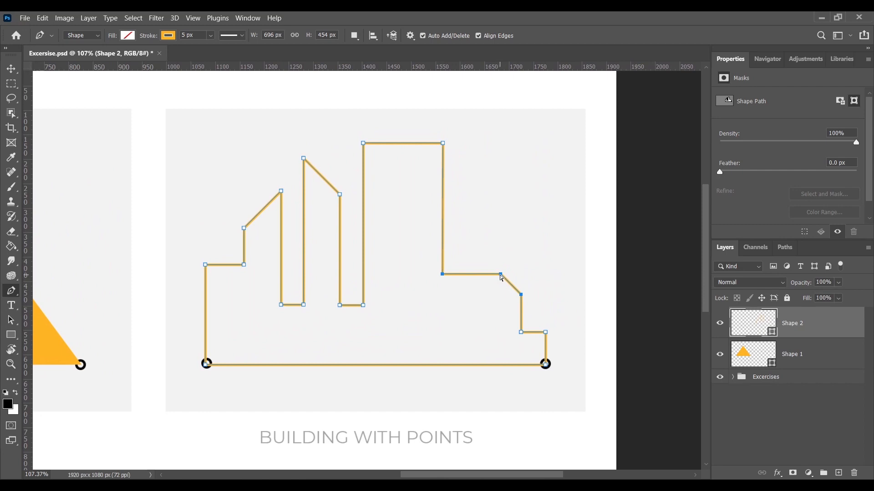
Raise the selected roof anchor points of the rightmost building straight up and adjust the anchor points of the left buildings
drag(500, 276, 504, 197)
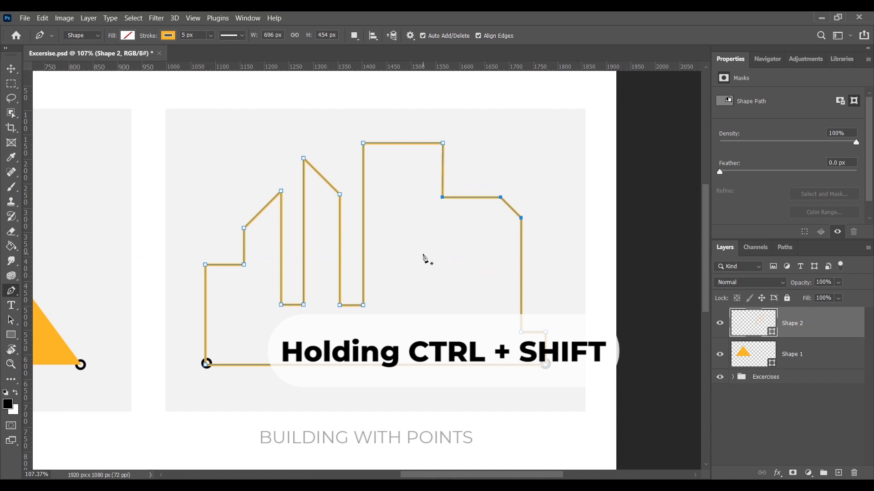
drag(255, 320, 354, 240)
click(353, 305)
drag(230, 296, 262, 196)
drag(248, 265, 228, 266)
scroll(397, 314, down, 5)
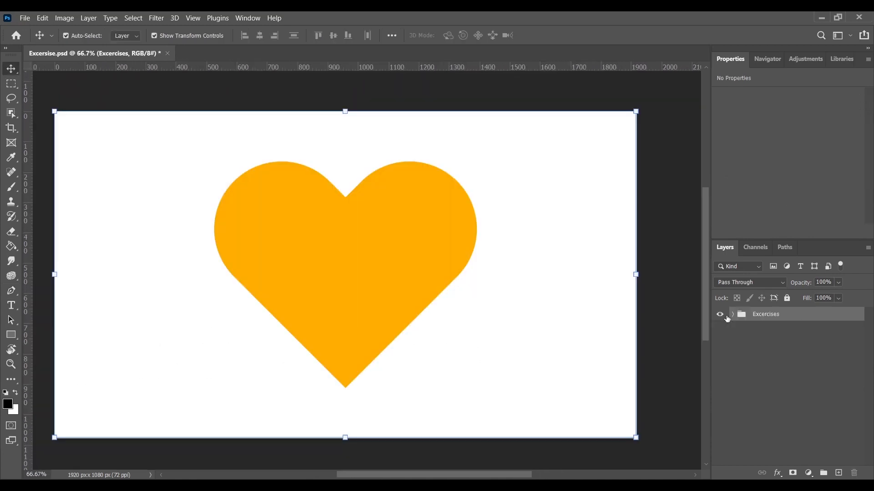
Lock the Excercises layer group and deselect it
click(786, 298)
click(673, 315)
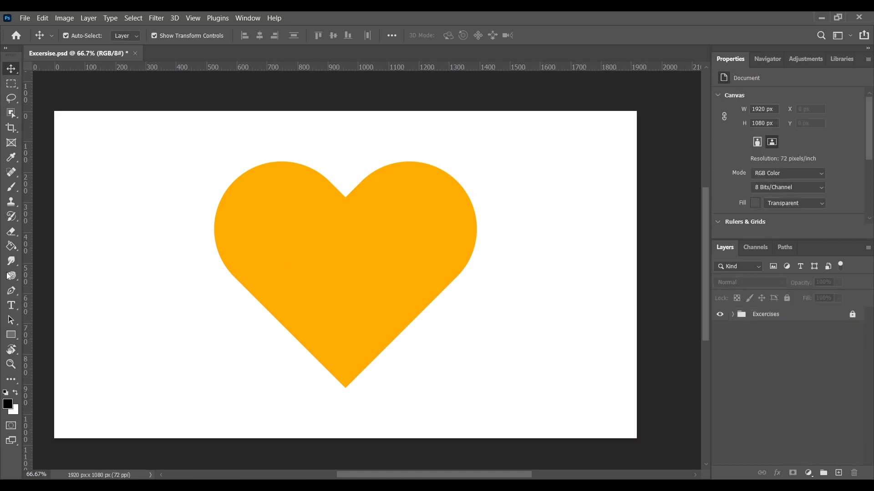
Activate the Pen tool and set its fill colour to blue
scroll(368, 347, up, 1)
scroll(368, 347, up, 1)
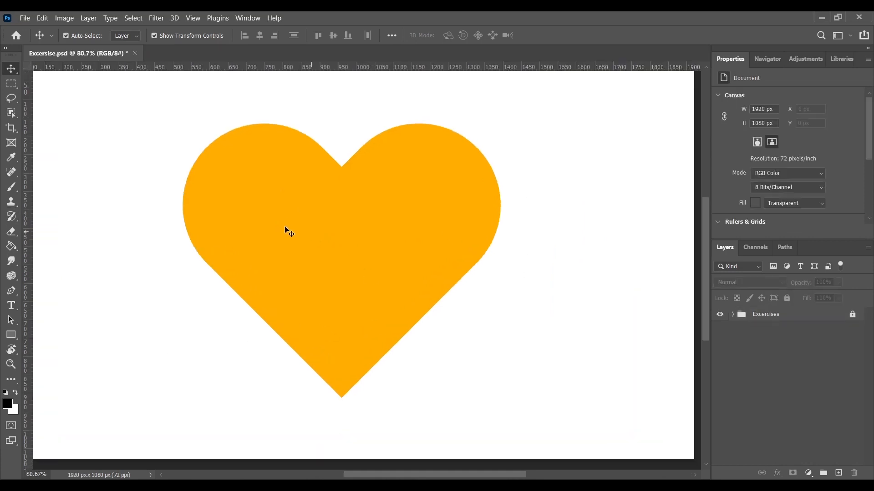
scroll(374, 250, left, 2)
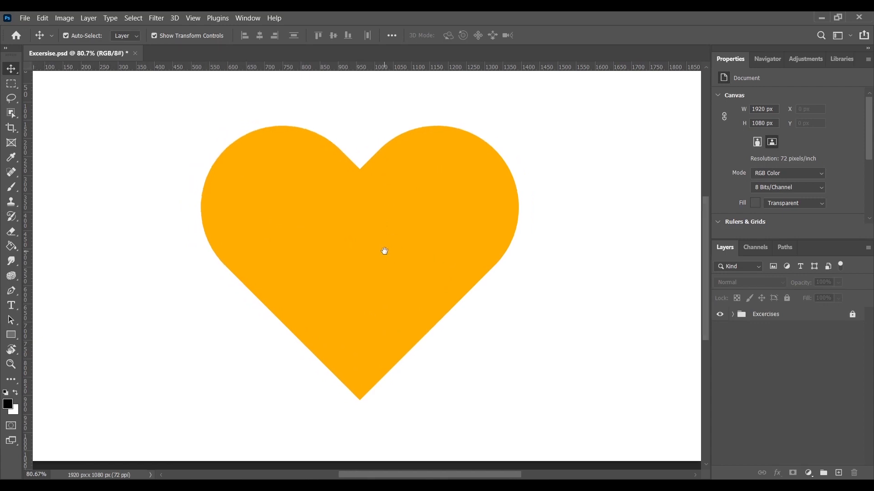
click(10, 290)
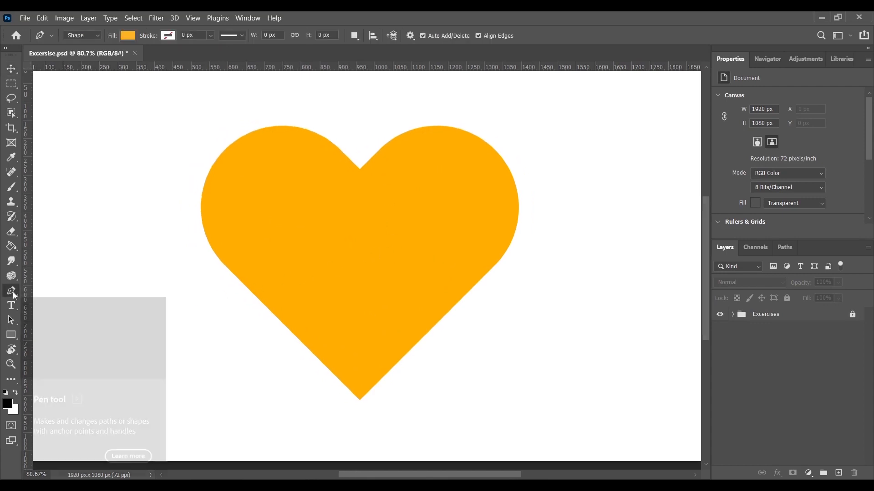
click(128, 36)
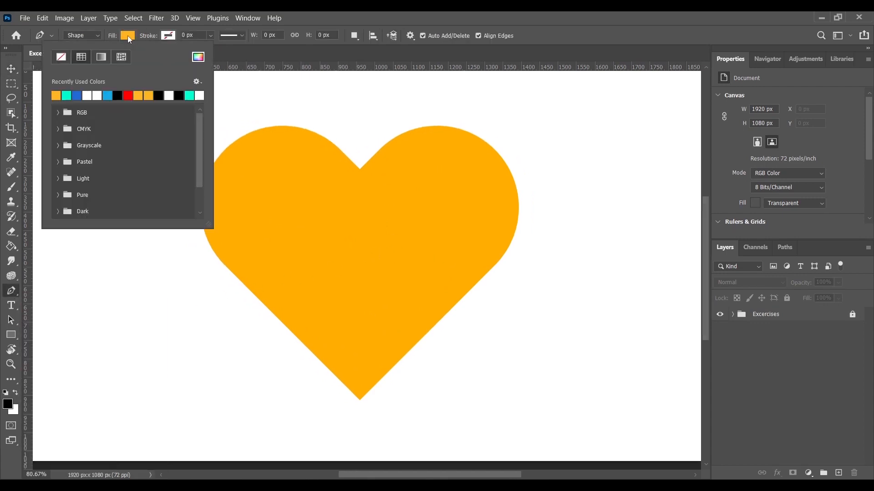
click(80, 94)
key(Escape)
Trace the heart from its bottom tip along the lower-left edge, ending with a curved segment to the left lobe's upper-left side
drag(358, 289, 372, 292)
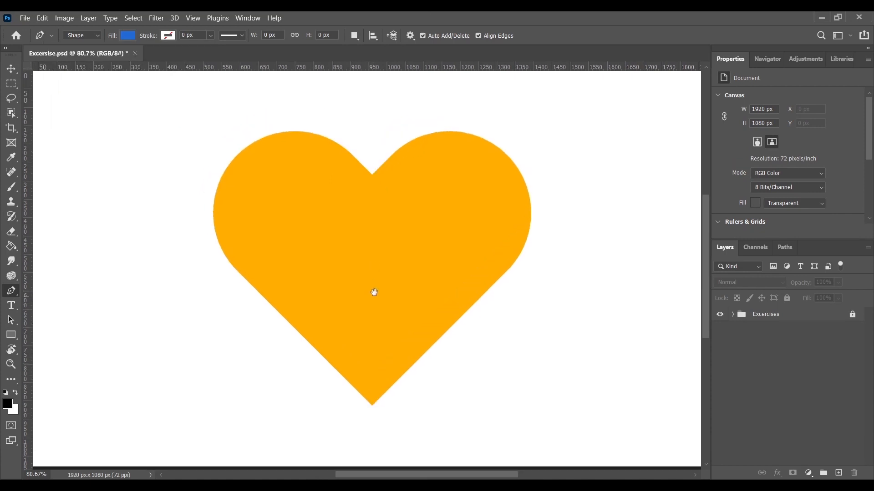
click(372, 404)
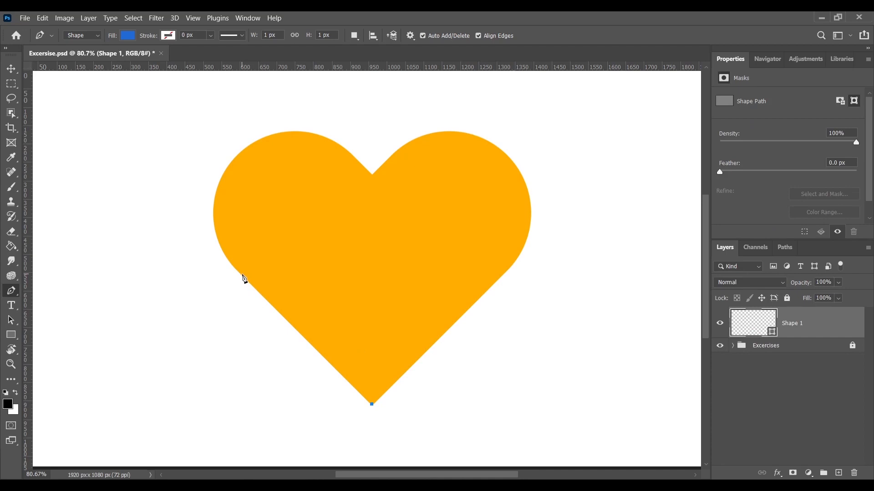
click(243, 275)
click(373, 405)
ctrl+click(242, 275)
scroll(256, 178, up, 1)
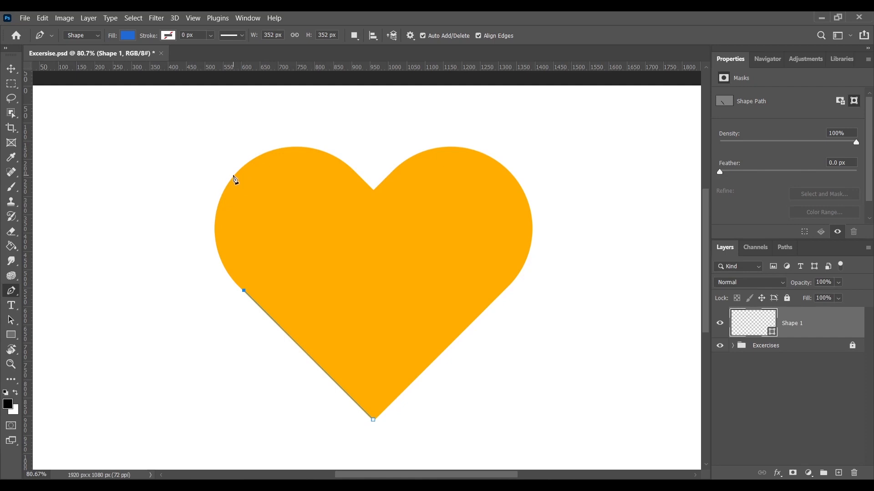
drag(235, 176, 291, 115)
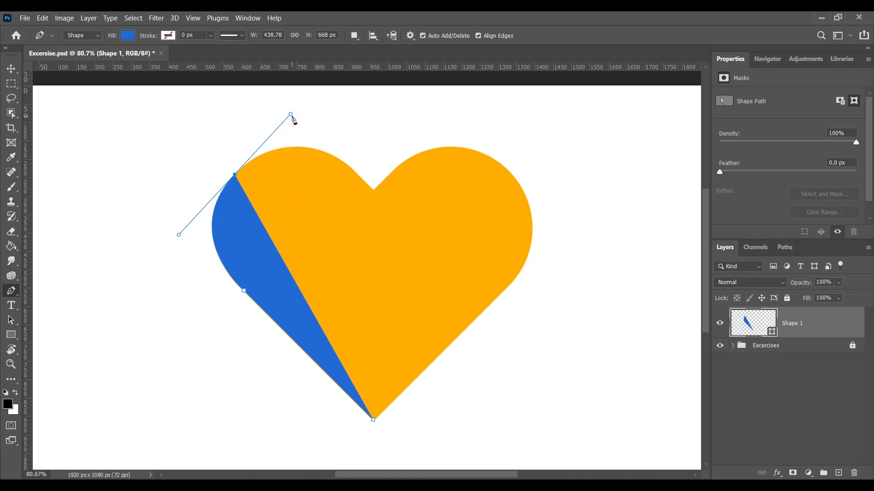
click(374, 191)
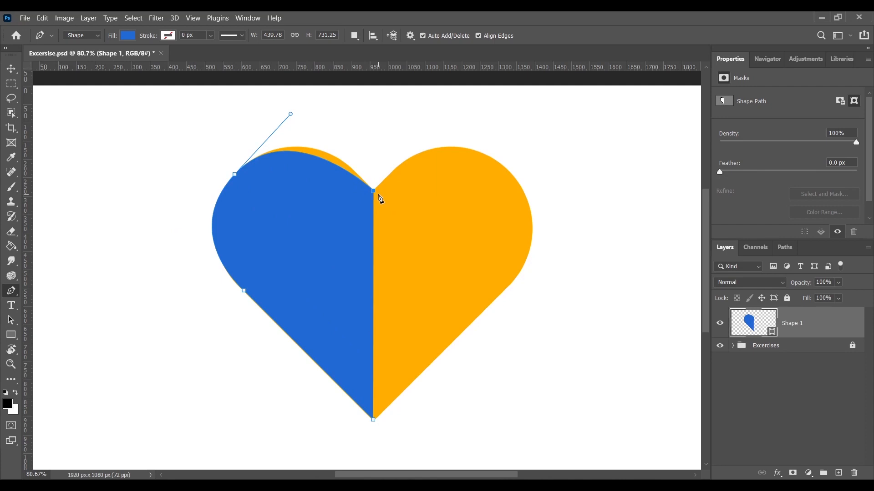
click(243, 167)
key(ctrl+z)
key(ctrl+z)
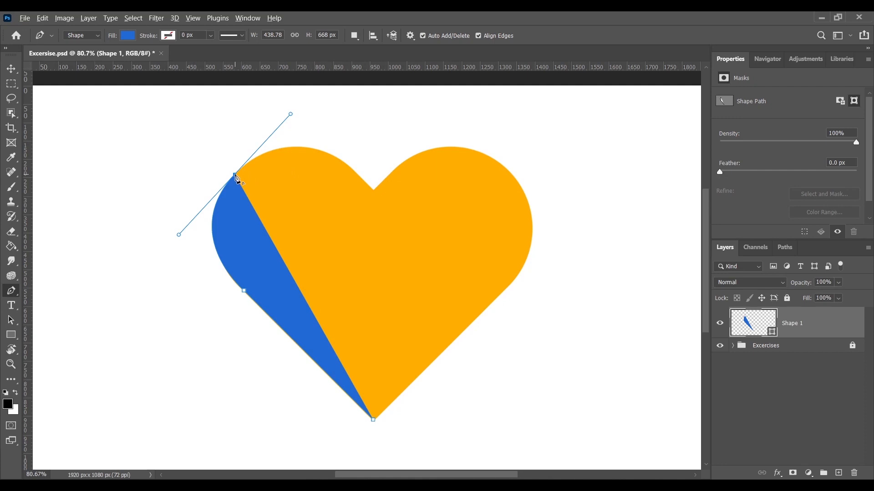
Continue the heart outline with a curved segment to the top notch, and undo a trial segment onto the right lobe
click(235, 175)
drag(372, 189, 444, 277)
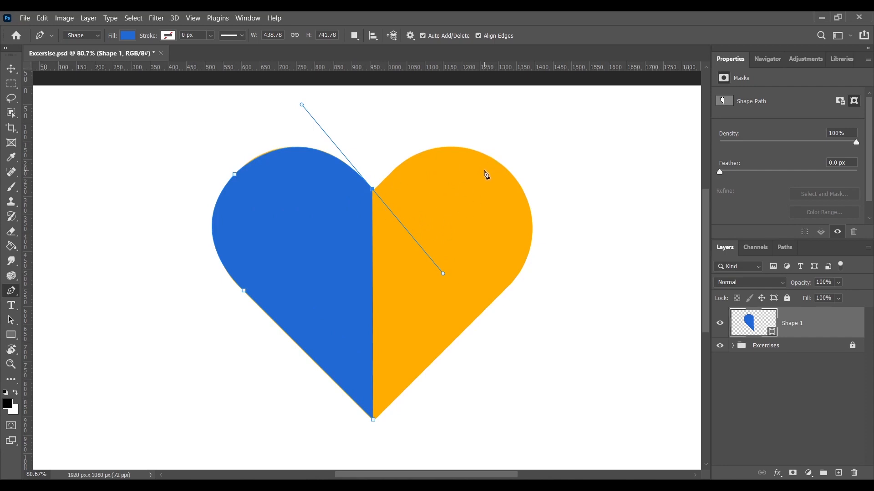
drag(501, 164, 546, 197)
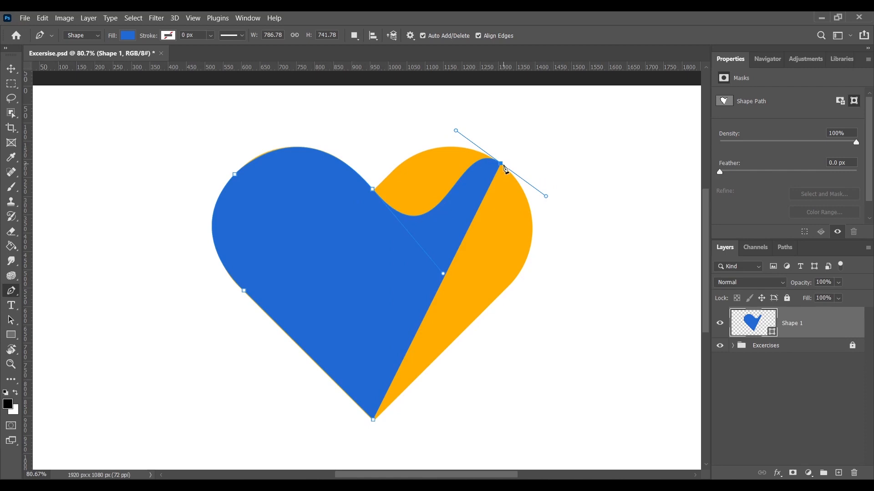
key(ctrl+z)
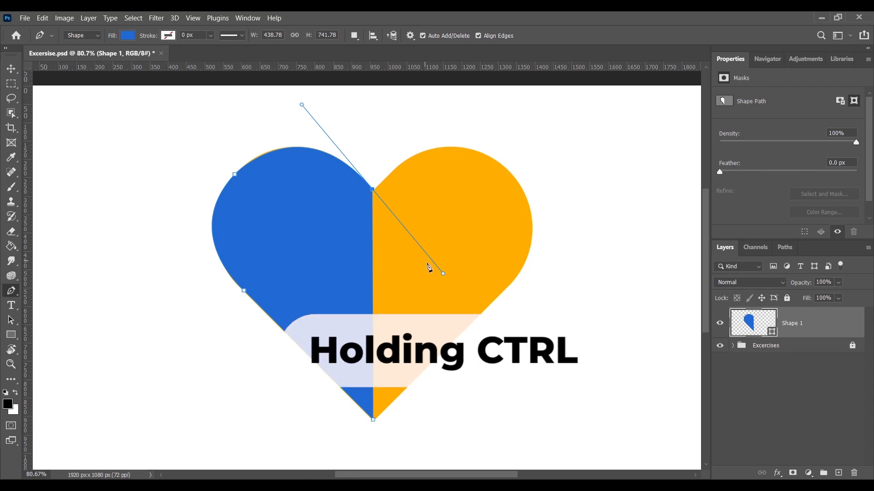
Shorten the notch anchor's handle, redirect its outgoing handle upward, and close the path with curves around the right lobe to the bottom tip
drag(443, 275, 431, 259)
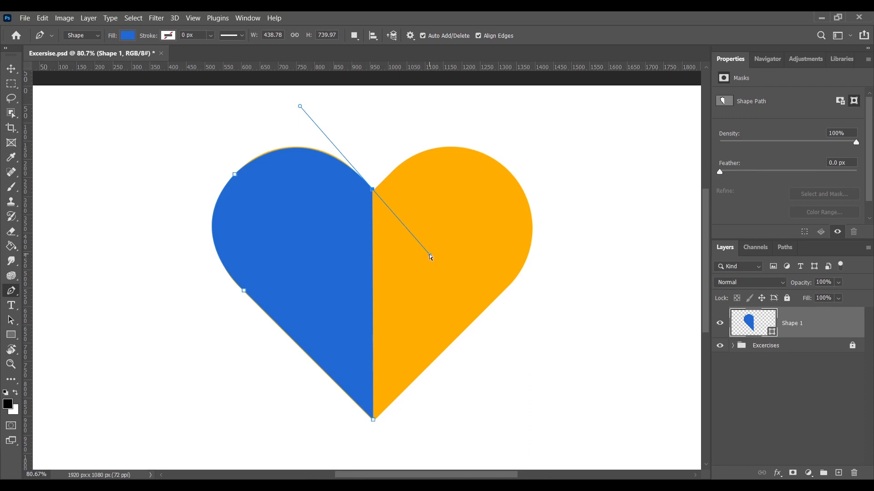
drag(430, 254, 455, 116)
drag(511, 173, 531, 191)
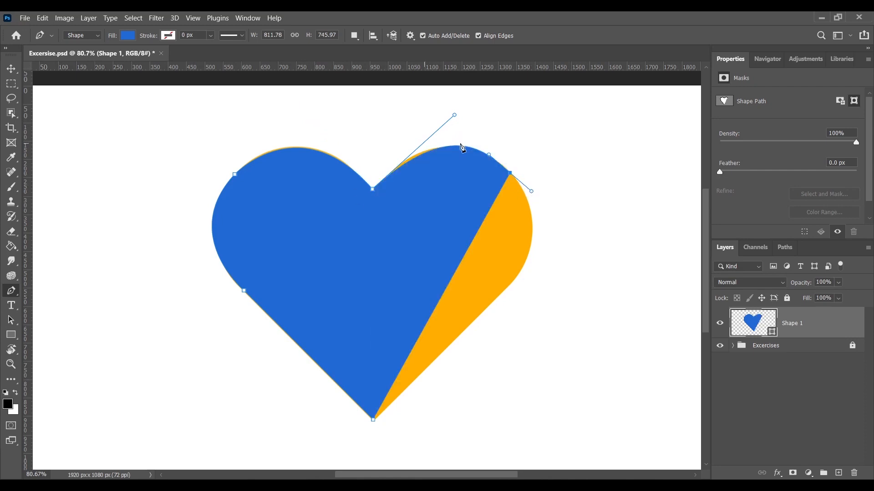
drag(502, 290, 456, 333)
click(373, 419)
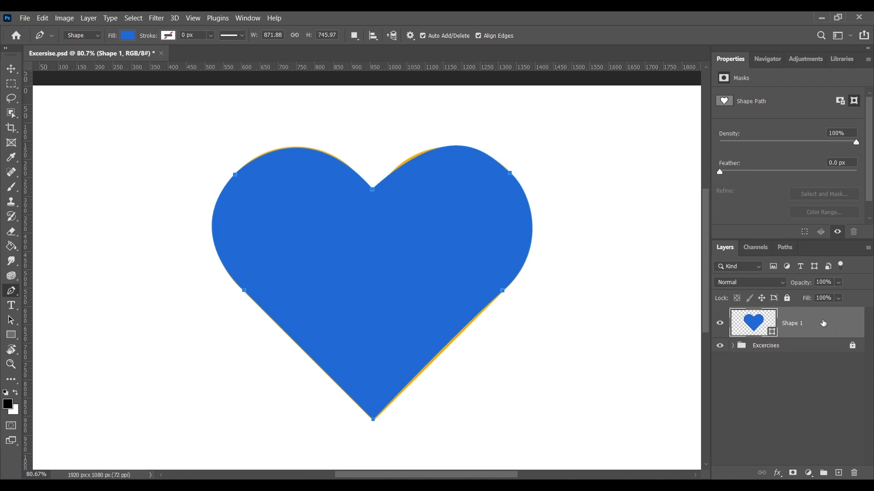
Delete the traced heart layer and draw a closed straight-sided outline with six anchor points on the heart's edge, starting at the bottom tip
key(Delete)
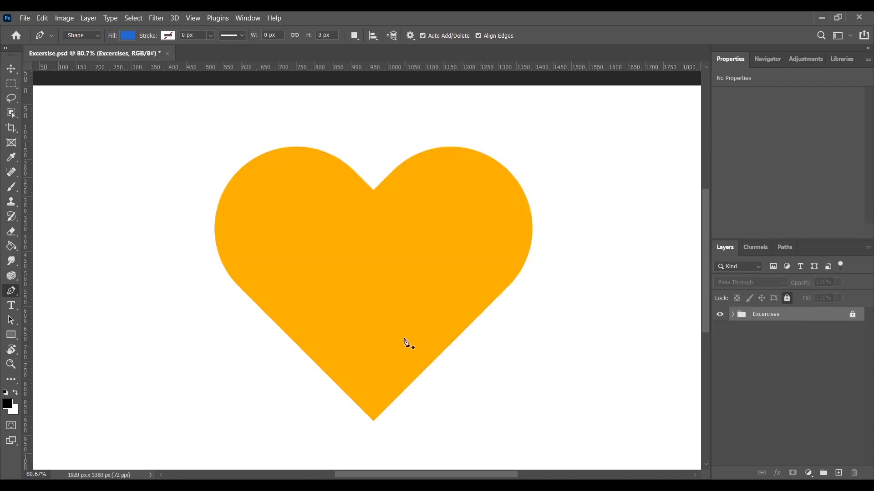
click(374, 421)
click(239, 285)
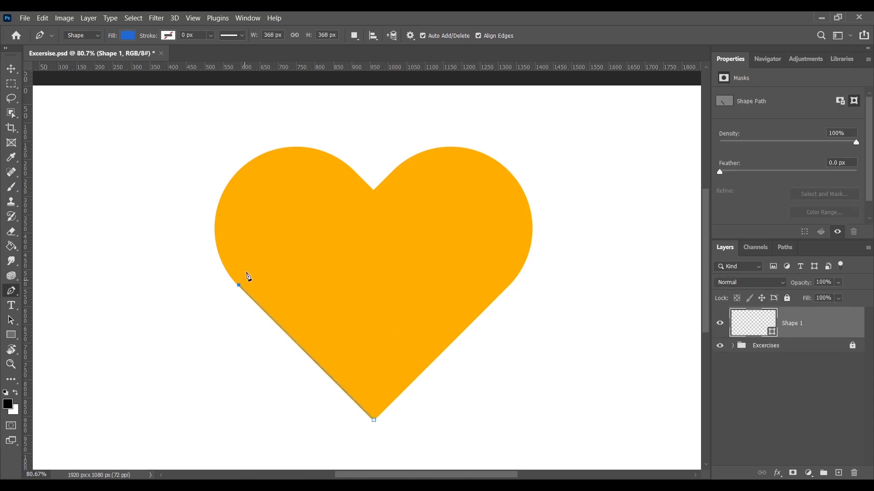
click(232, 178)
click(372, 190)
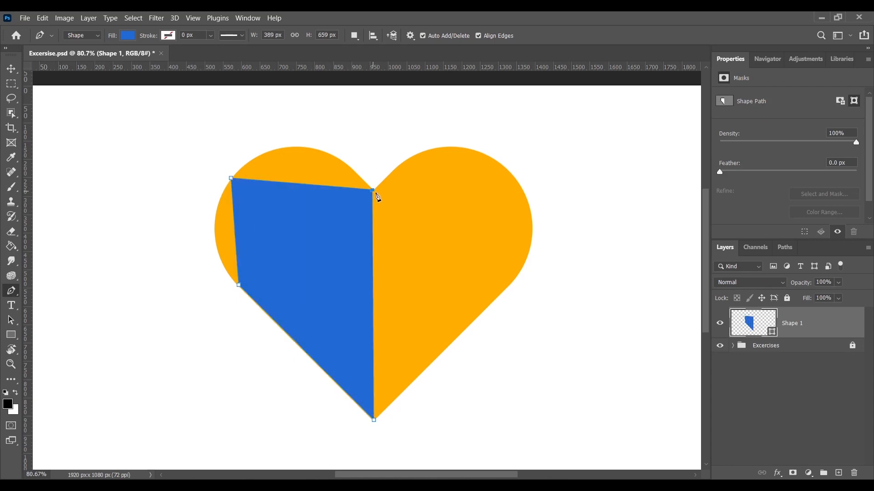
click(505, 169)
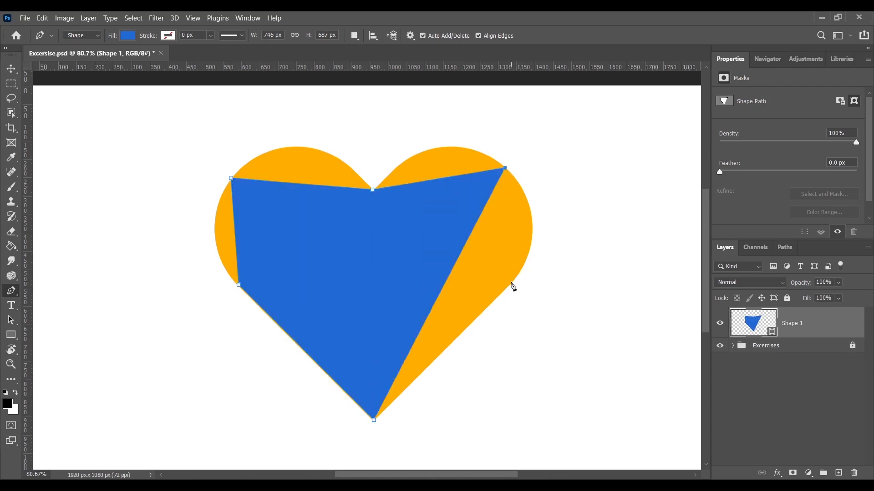
click(511, 282)
click(374, 420)
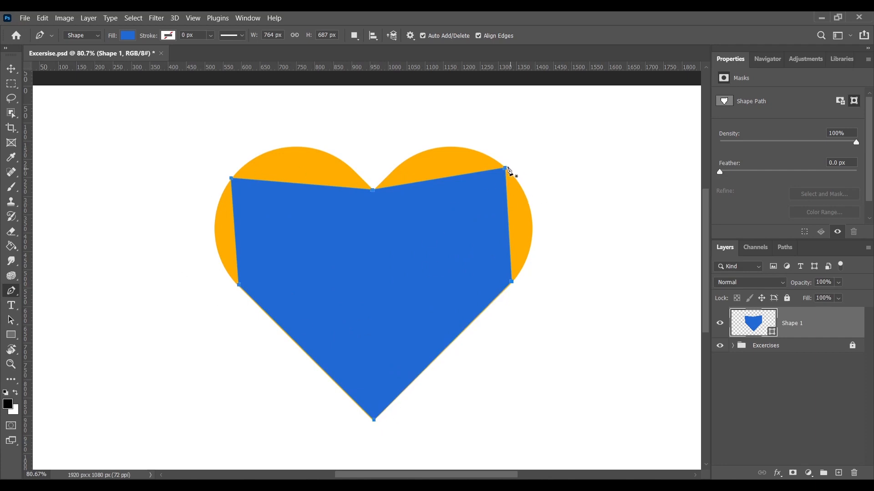
Change the straight-sided shape's fill colour to light pink ffd6ec
double_click(743, 330)
drag(708, 311, 706, 278)
click(596, 293)
click(571, 268)
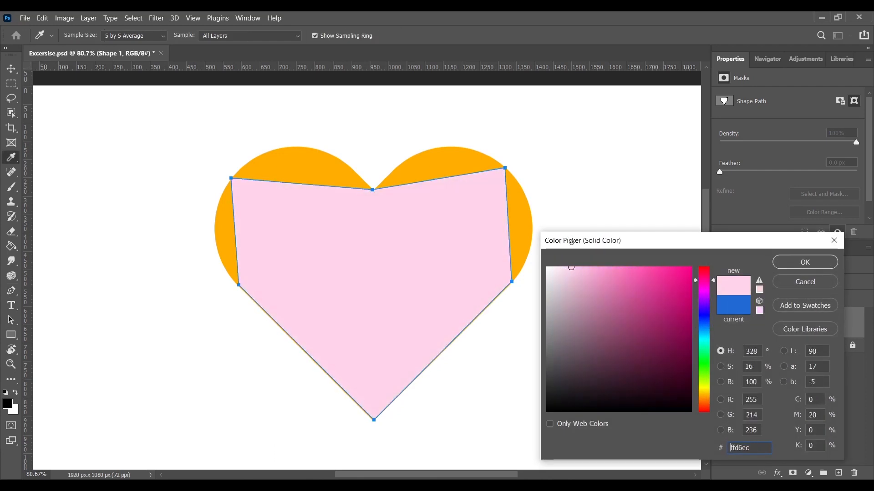
click(805, 262)
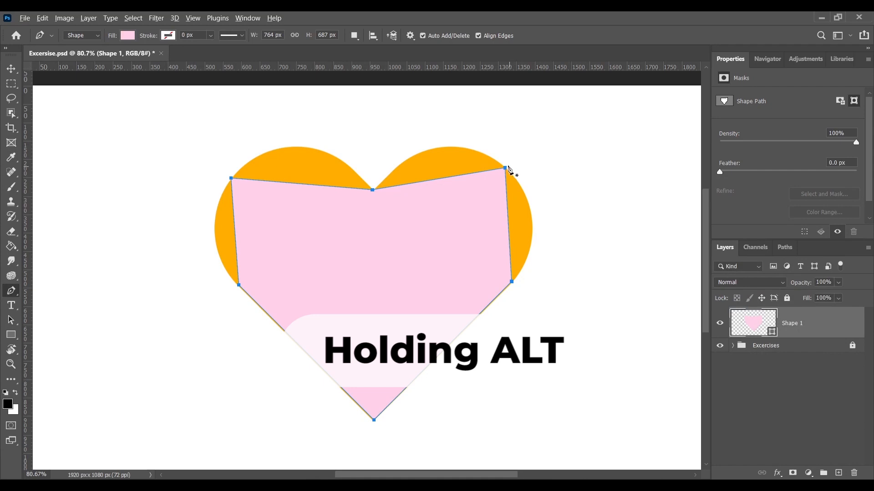
Convert the upper-right anchor point to a curve and adjust both handles separately to fit the right lobe
drag(505, 169, 563, 225)
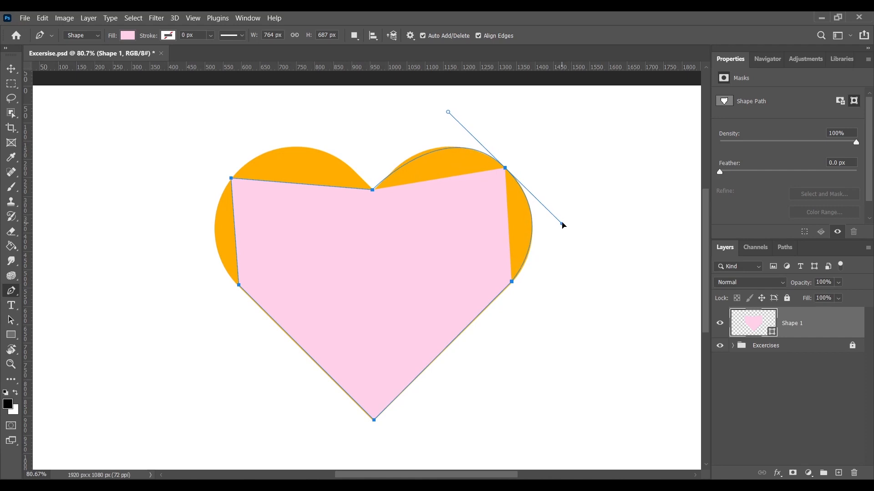
drag(563, 224, 562, 224)
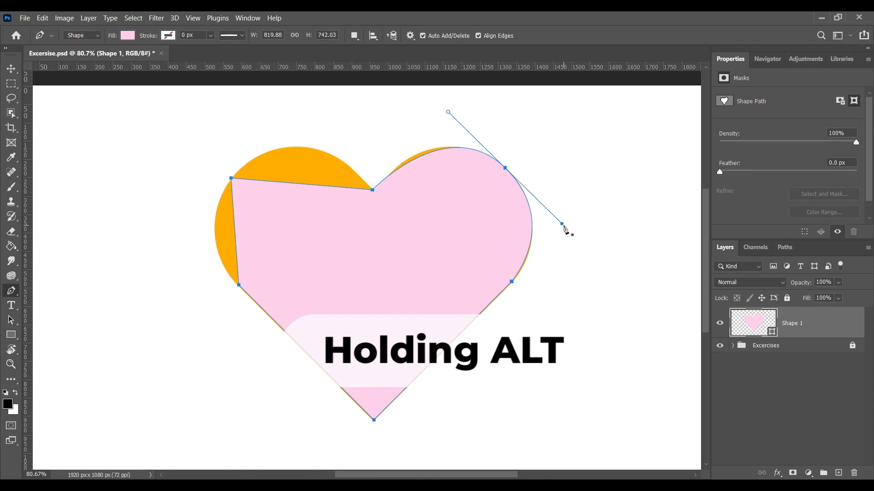
mouse_move(562, 224)
mouse_down()
mouse_move(552, 230)
mouse_move(562, 225)
mouse_up()
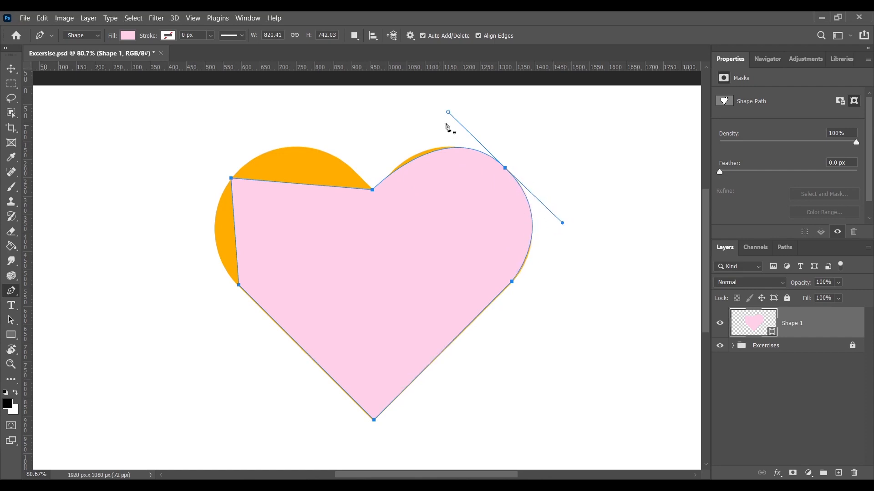
drag(448, 112, 438, 112)
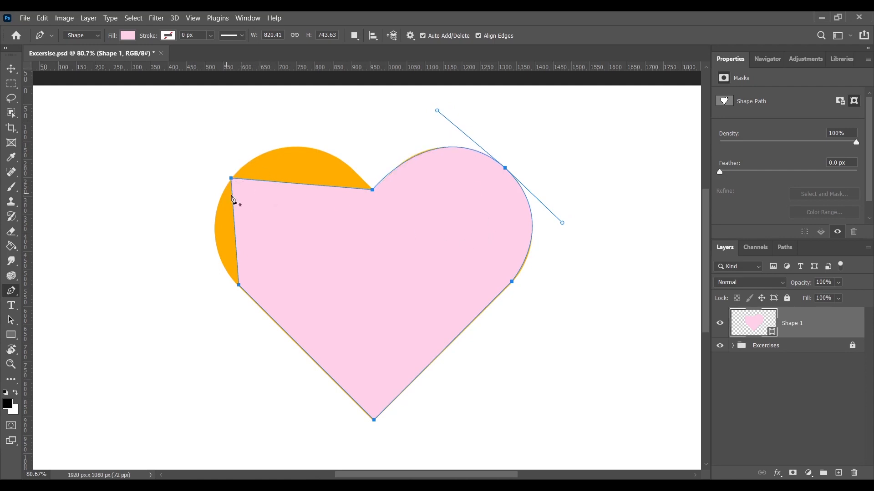
Convert the upper-left anchor point to a curve and adjust both handles separately to fit the left lobe
click(239, 180)
drag(231, 178, 271, 119)
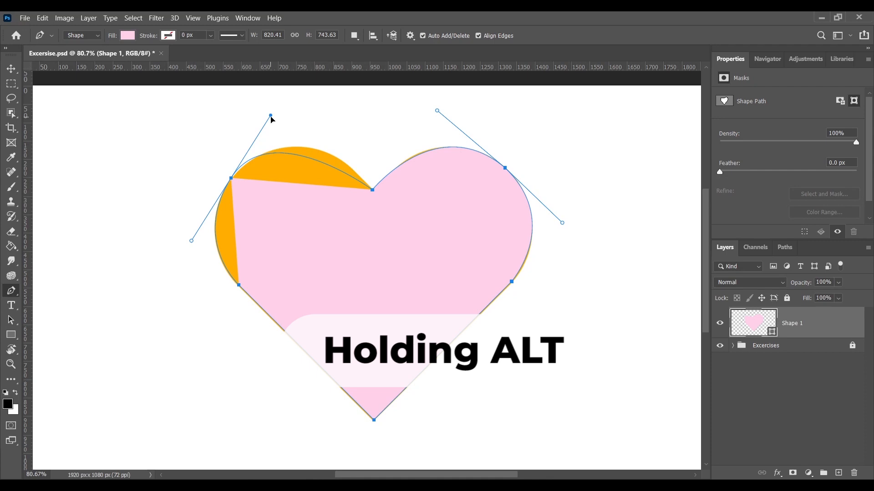
drag(272, 119, 313, 107)
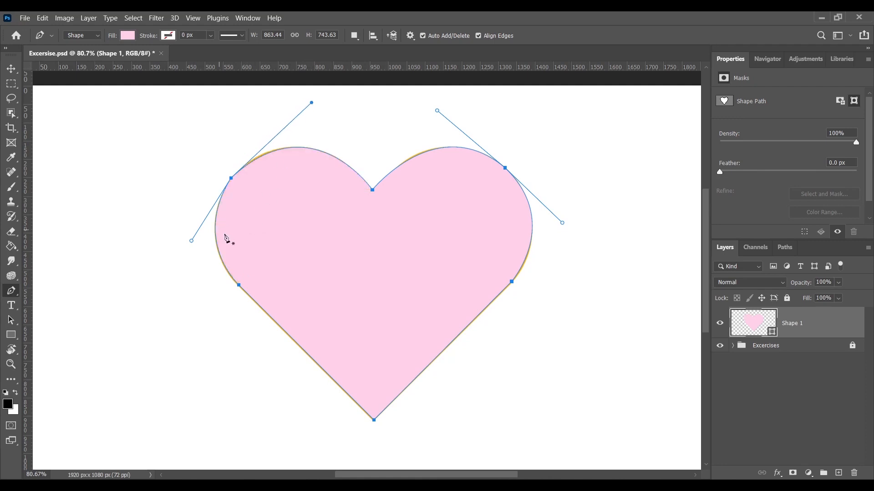
drag(312, 103, 304, 102)
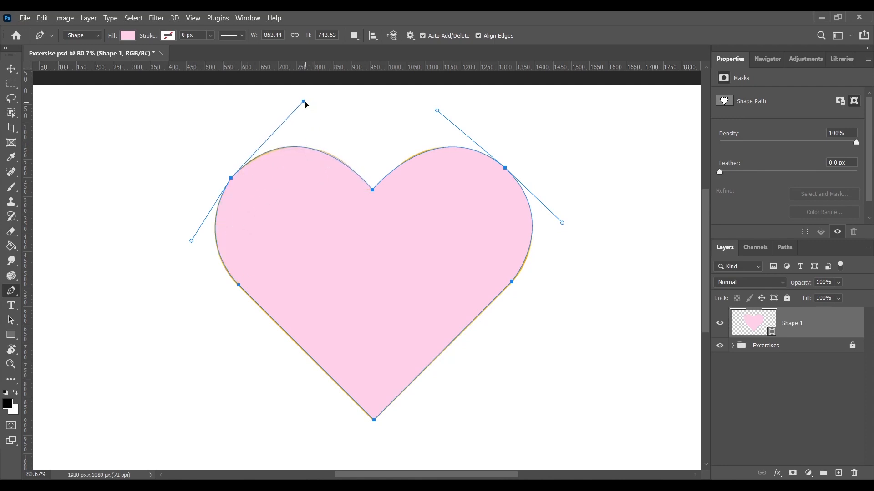
drag(193, 245, 192, 247)
drag(304, 105, 309, 105)
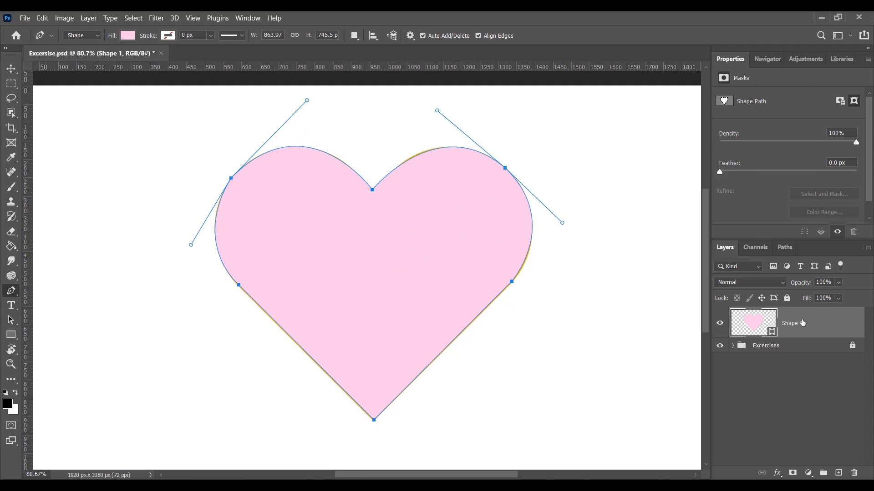
Delete the pink heart layer and draw straight segments from the bottom tip through both lobe bases and the V-shaped notch
key(Delete)
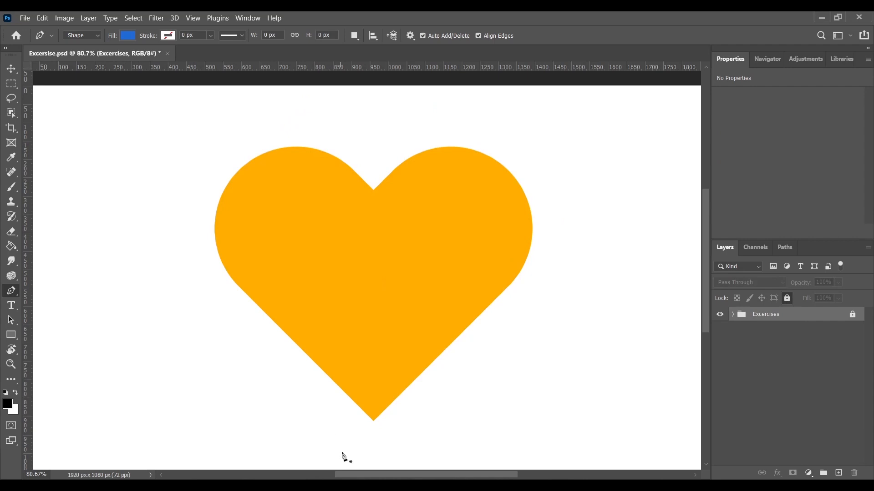
click(373, 421)
click(244, 291)
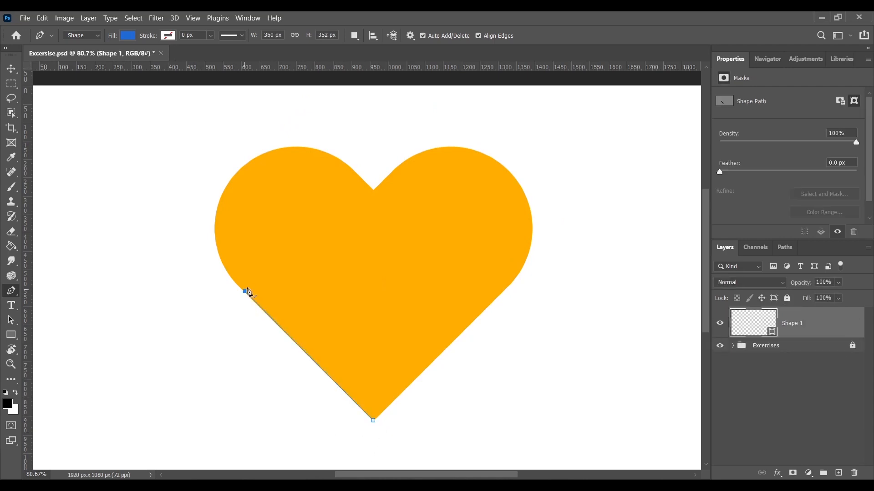
click(346, 165)
click(373, 191)
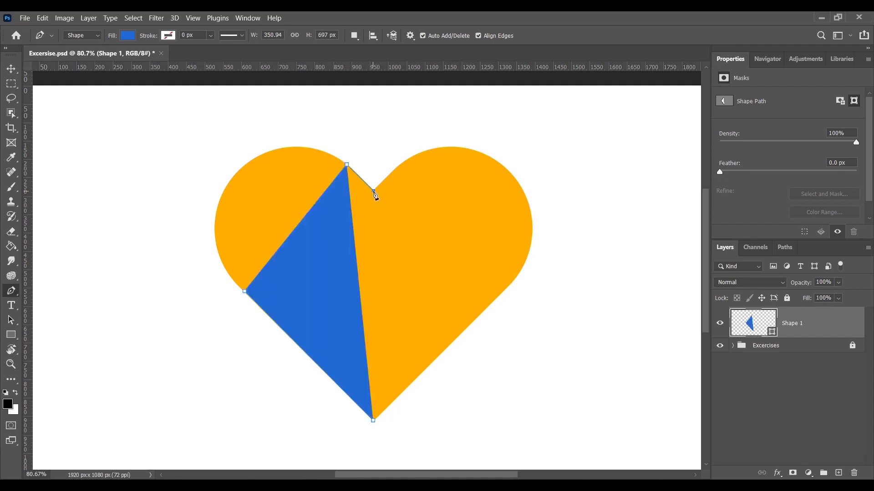
click(400, 165)
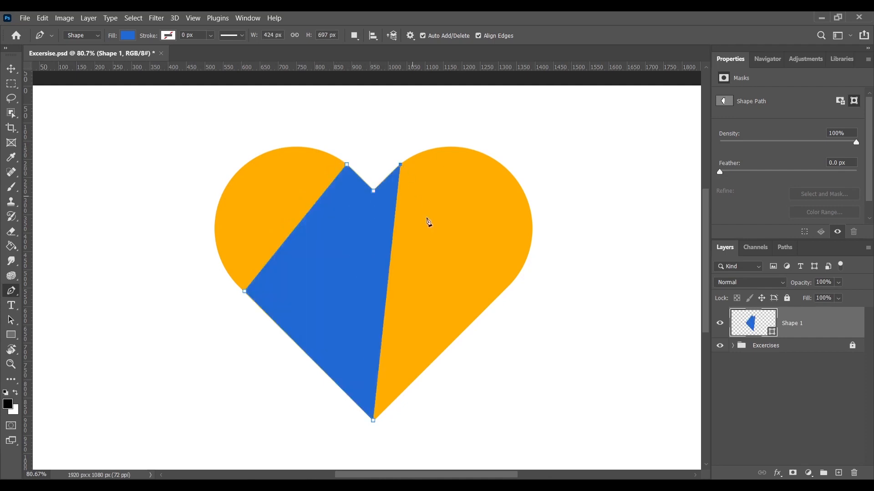
click(505, 288)
key(Escape)
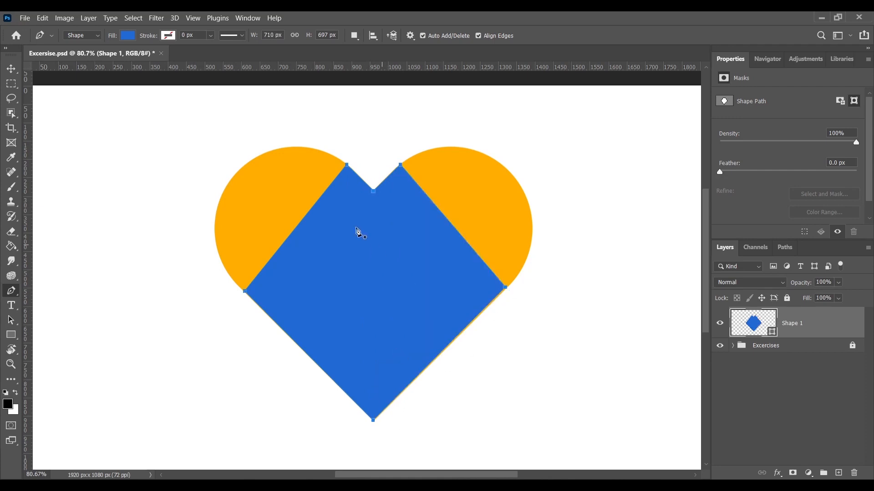
Change the new straight-sided shape's fill colour to light blue dae9ff
click(295, 228)
drag(295, 228, 299, 223)
double_click(746, 323)
drag(552, 308, 559, 261)
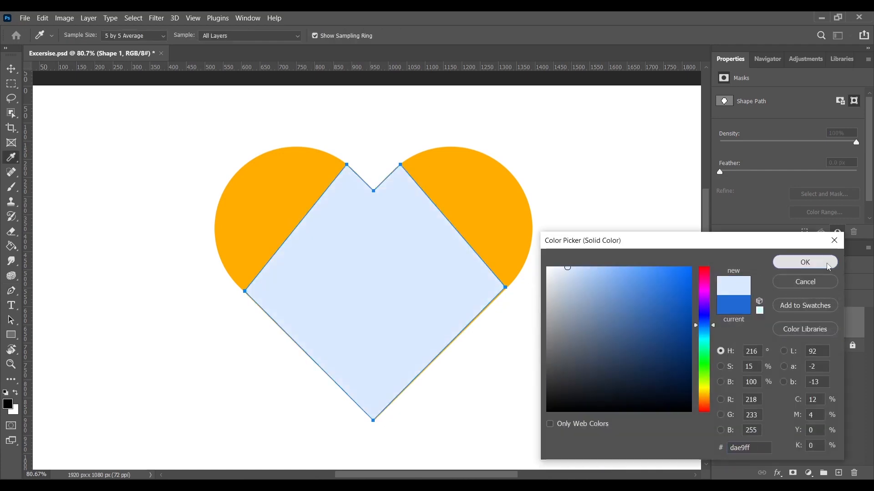
click(805, 262)
Add an anchor point midway along each diagonal lobe edge and move each one out to its lobe's upper outer rim
click(296, 228)
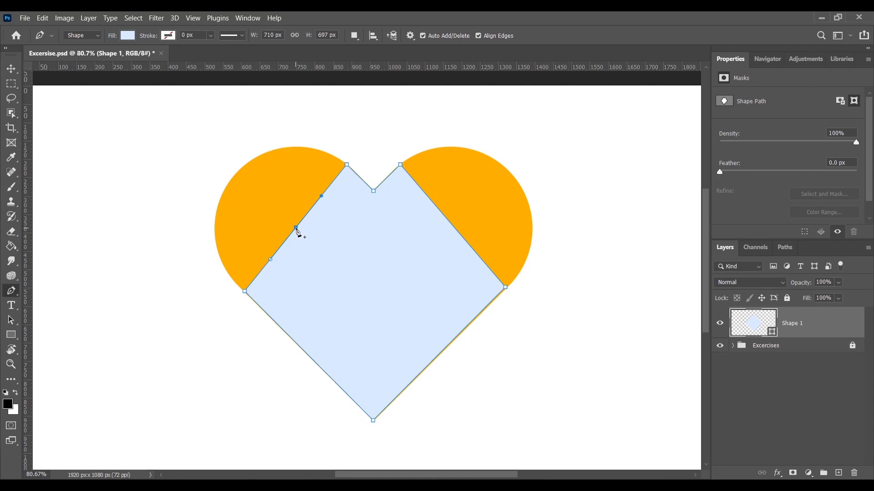
drag(297, 230, 231, 181)
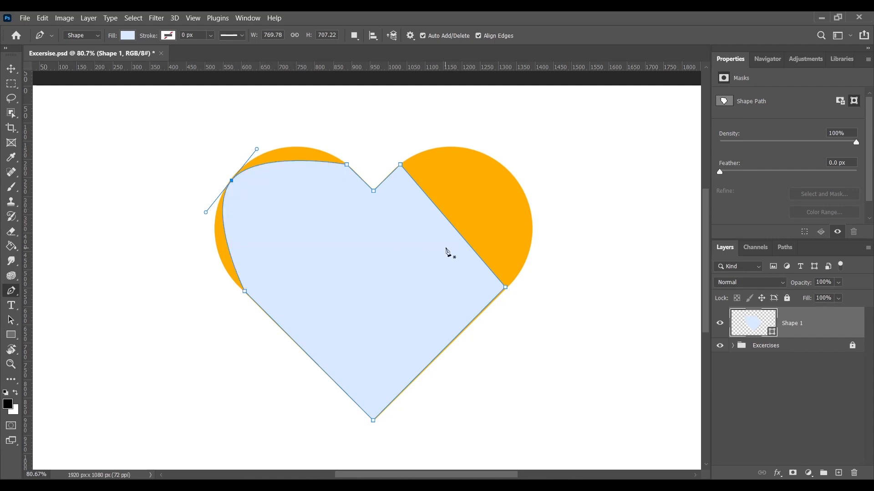
click(456, 230)
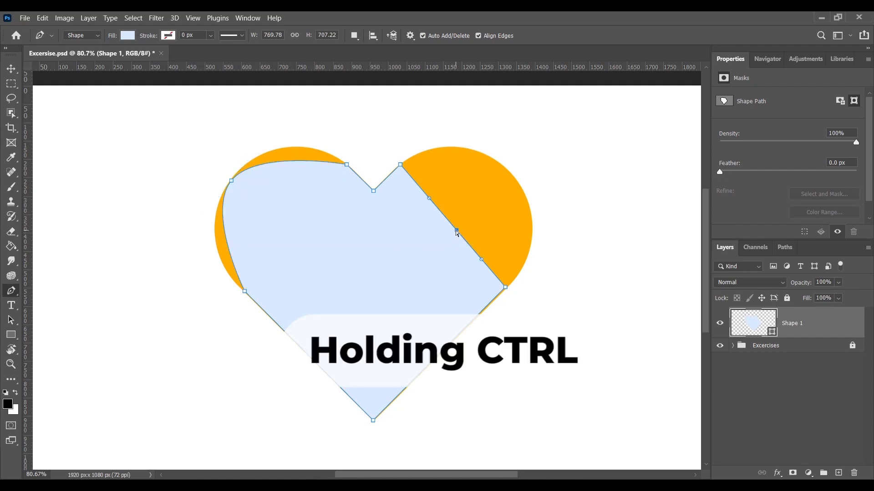
drag(457, 230, 480, 211)
drag(499, 185, 510, 176)
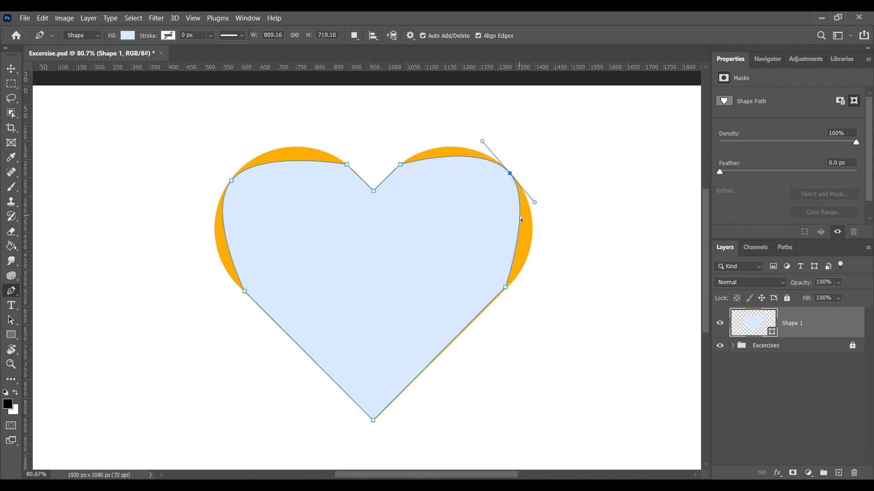
Lengthen the direction handles of both lobe anchor points until the curves match the heart's rounded lobes
click(519, 216)
drag(534, 202, 563, 236)
drag(479, 141, 457, 119)
drag(231, 180, 282, 116)
Switch to the Move tool, deselect the finished heart to check its edges, and delete the Shape 1 layer
key(v)
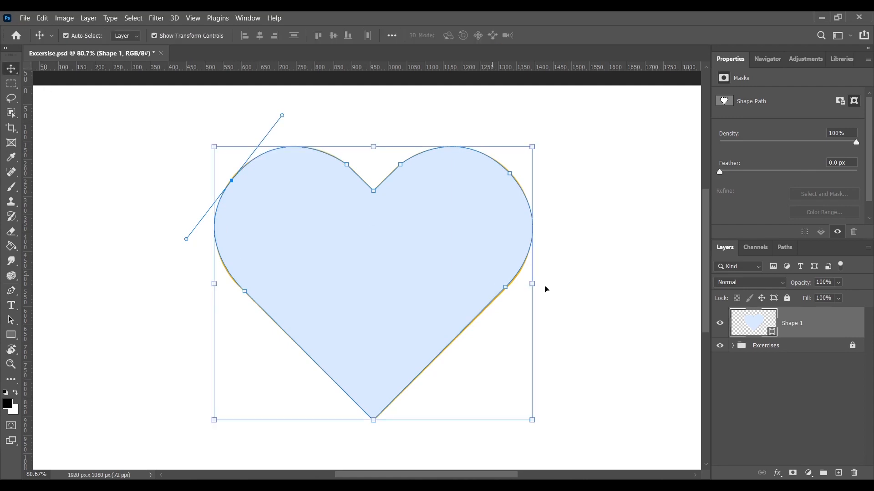
click(616, 295)
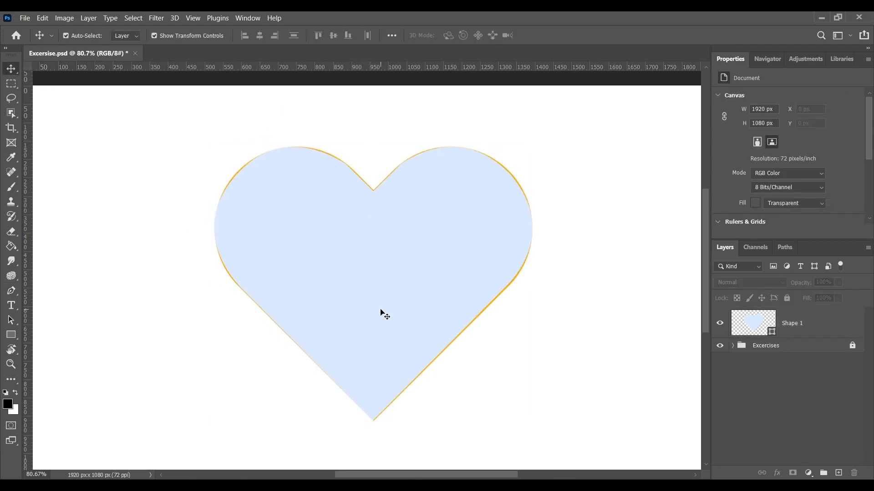
click(814, 322)
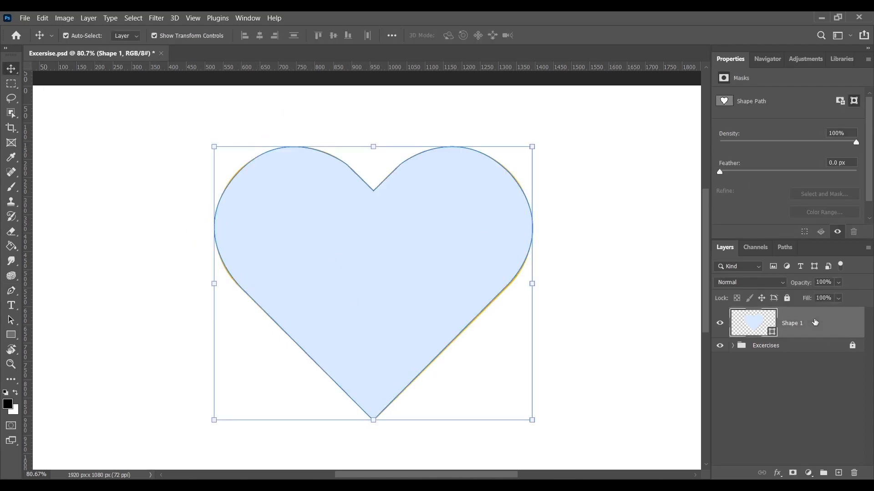
key(Delete)
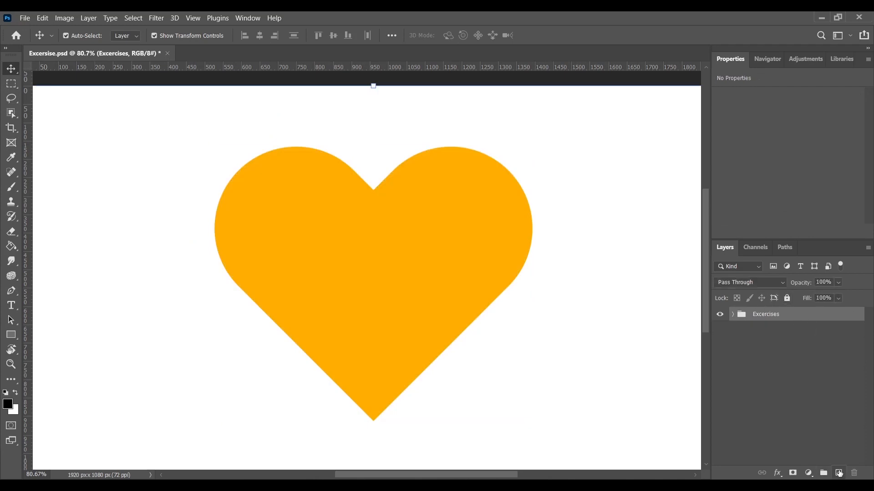
Add a new layer above the Excercises group and fill it with the white background colour to cover the heart
click(838, 473)
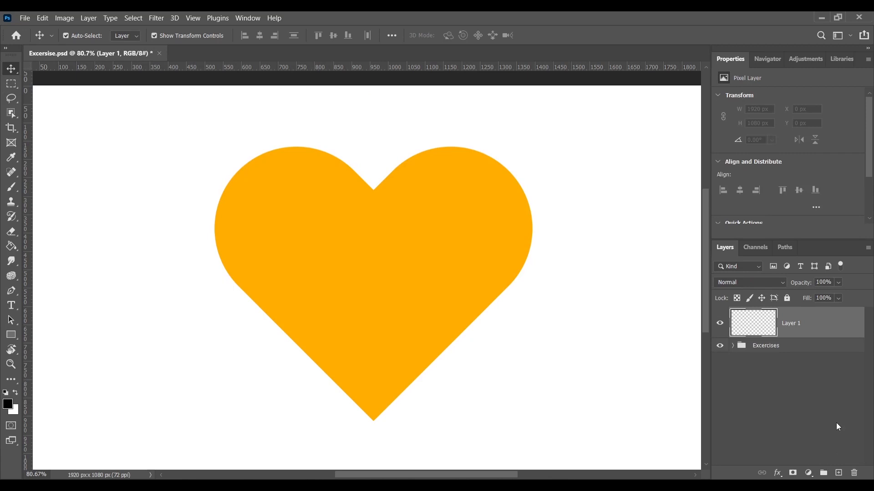
key(ctrl+BackSpace)
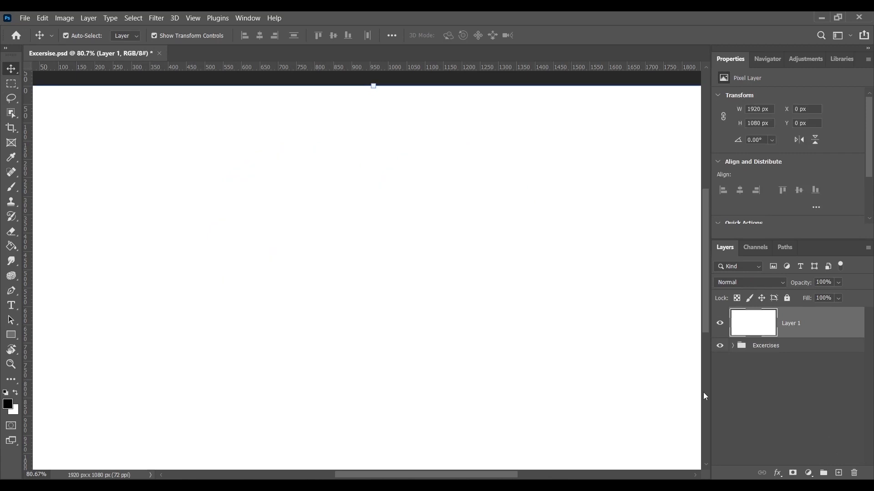
scroll(534, 339, down, 3)
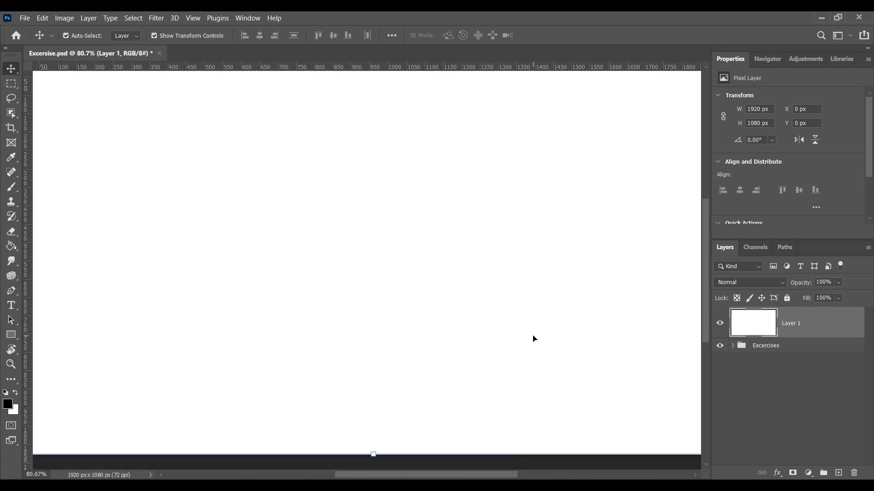
scroll(534, 339, up, 1)
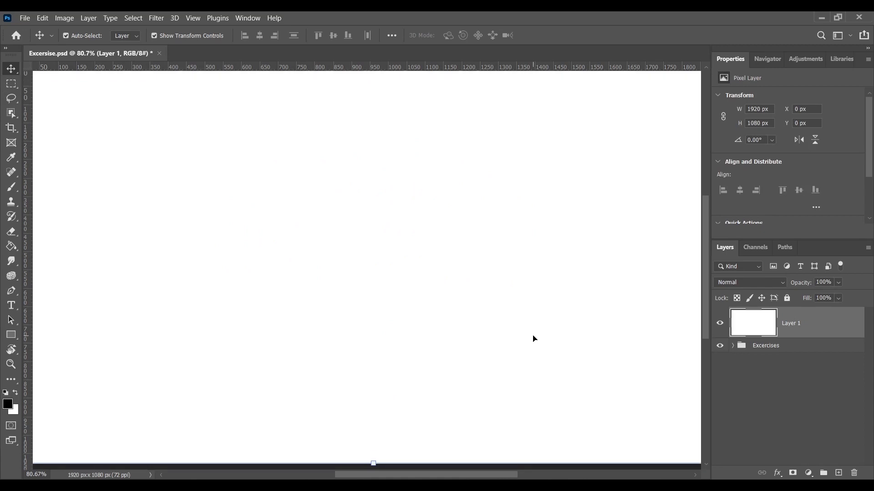
scroll(534, 339, up, 1)
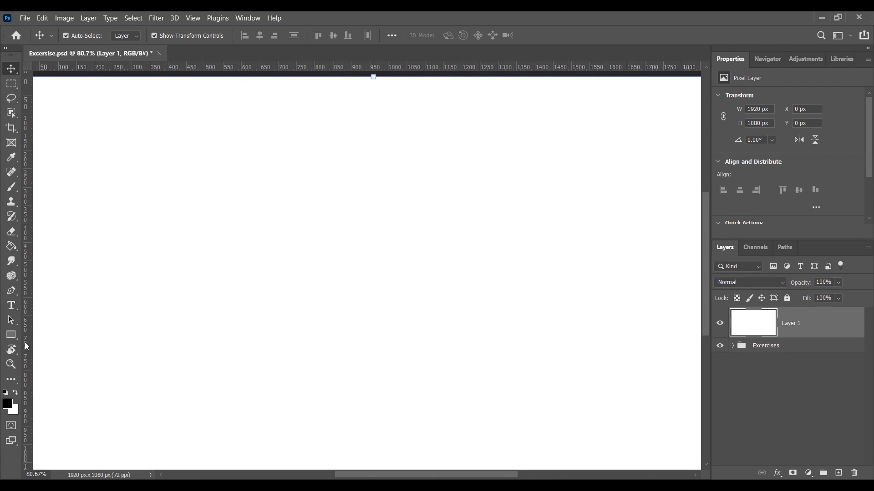
Draw a perfect circle about 759 px in diameter near the canvas centre with the Ellipse tool in Shape mode
drag(16, 335, 16, 334)
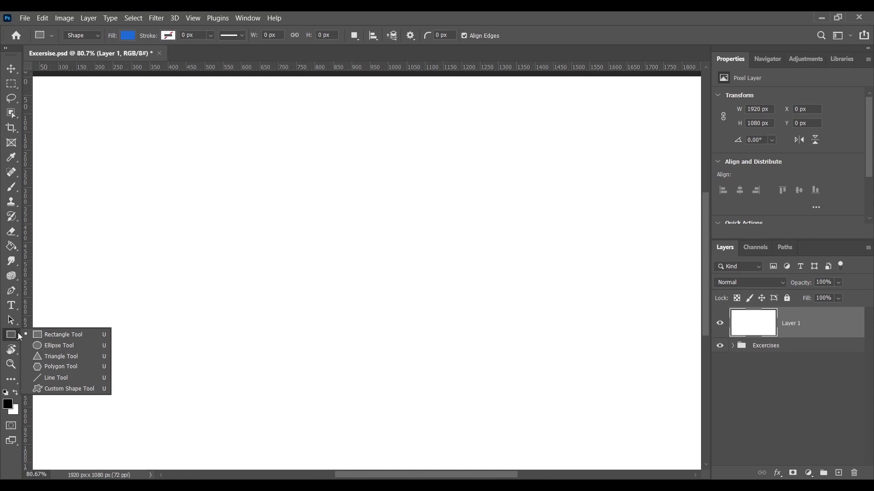
click(71, 345)
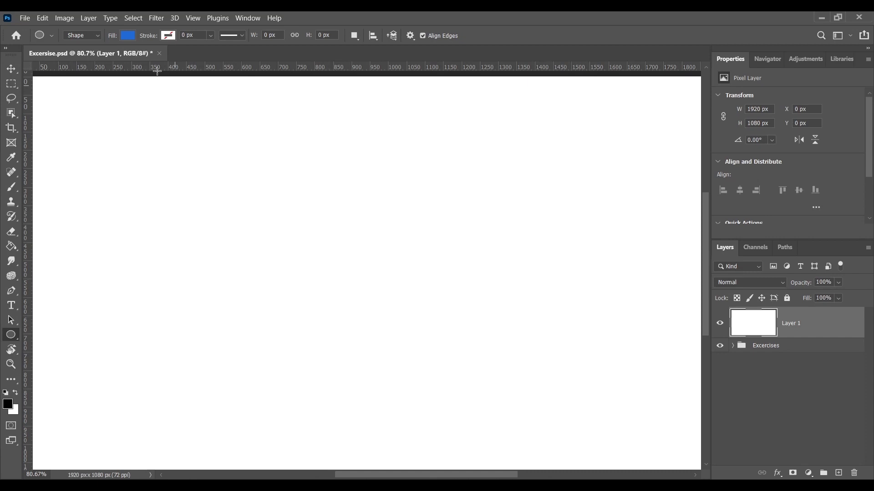
click(91, 38)
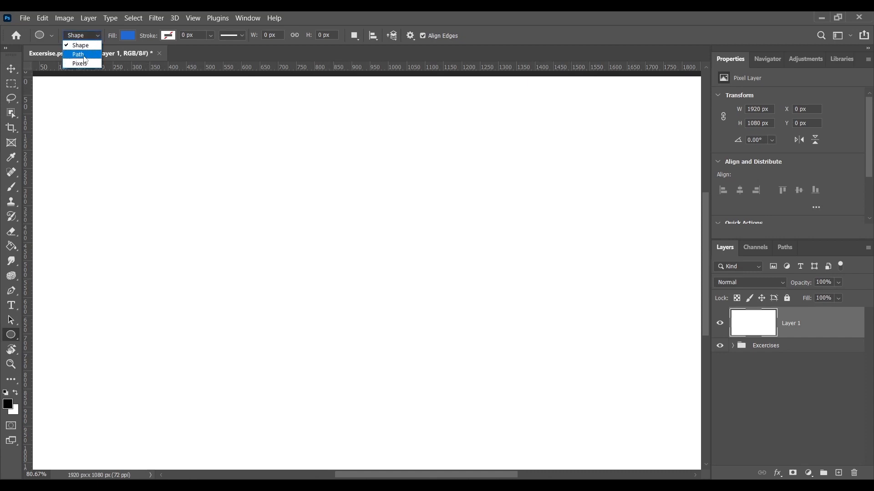
click(85, 46)
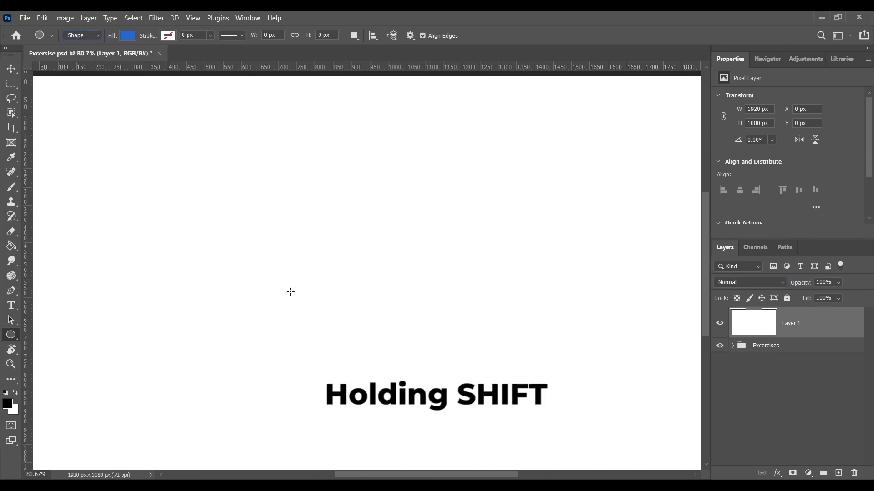
drag(229, 138, 528, 414)
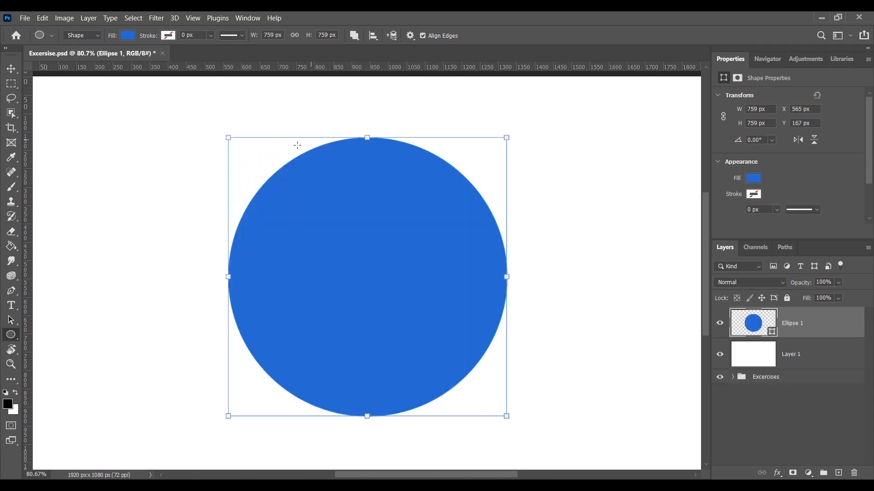
Change the circle's fill to bright orange and move it to the canvas centre, at about X 581 px, Y 187 px
double_click(752, 323)
click(705, 399)
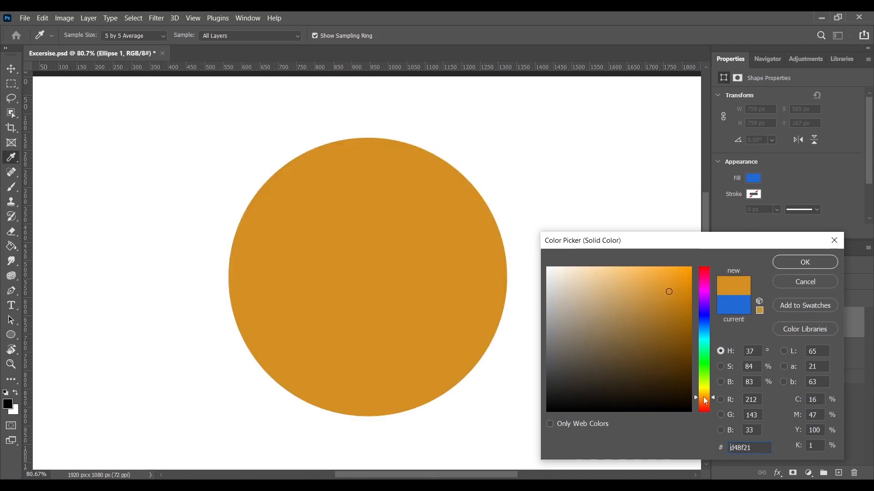
drag(677, 272, 678, 261)
click(803, 263)
click(12, 69)
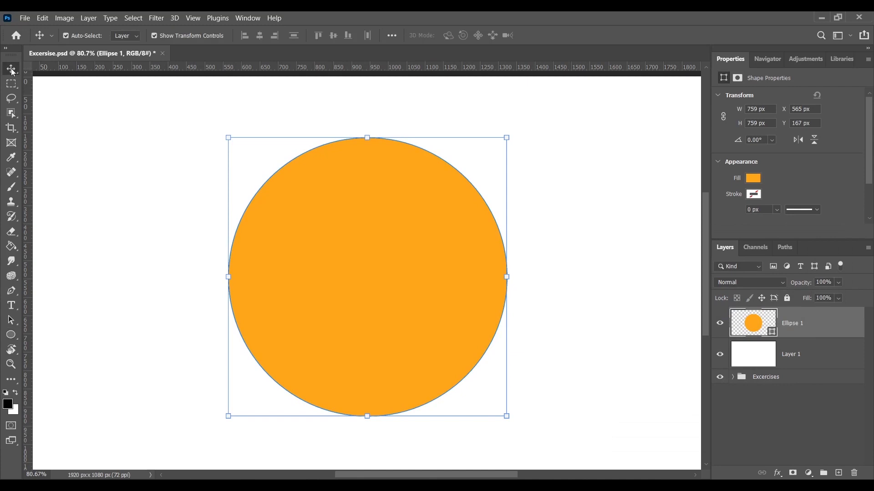
drag(384, 227, 389, 262)
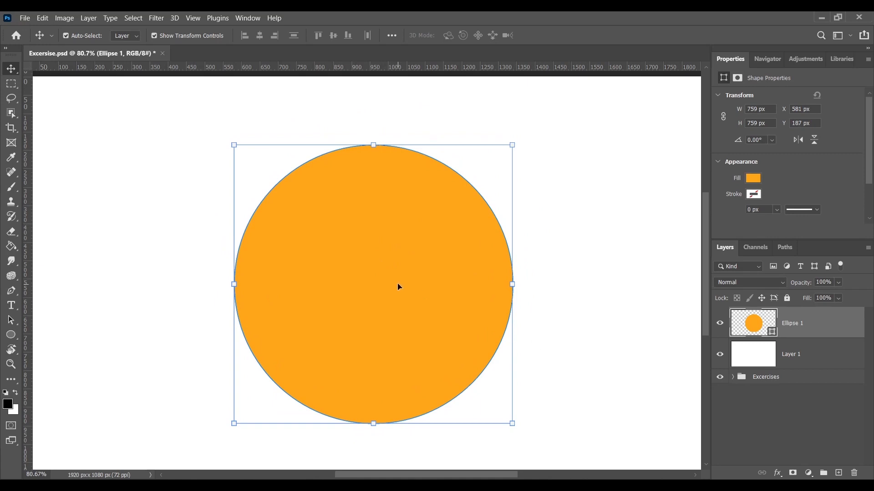
With the Pen tool active, select the circle's four anchor points in turn to examine their direction handles
click(11, 291)
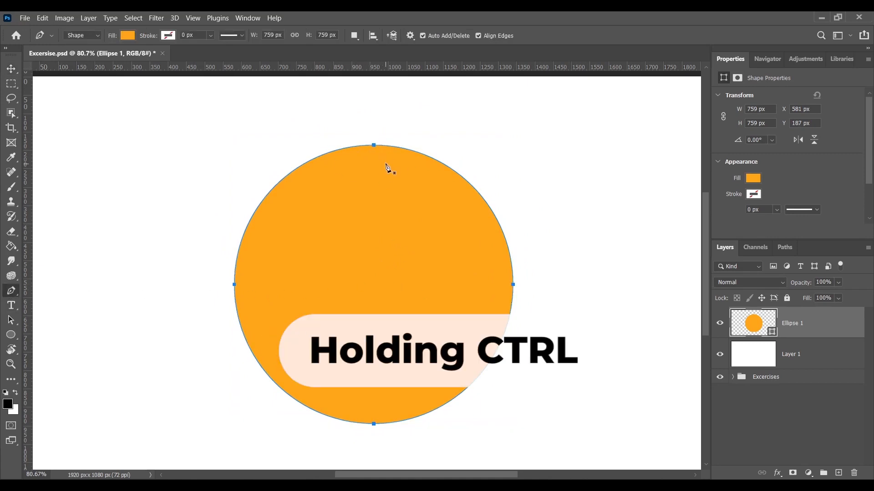
ctrl+click(374, 145)
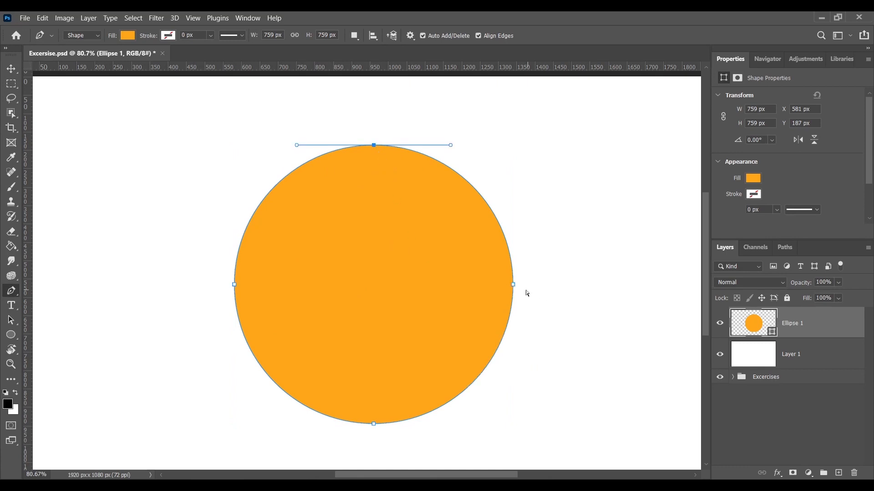
ctrl+click(514, 285)
ctrl+click(374, 424)
ctrl+click(234, 285)
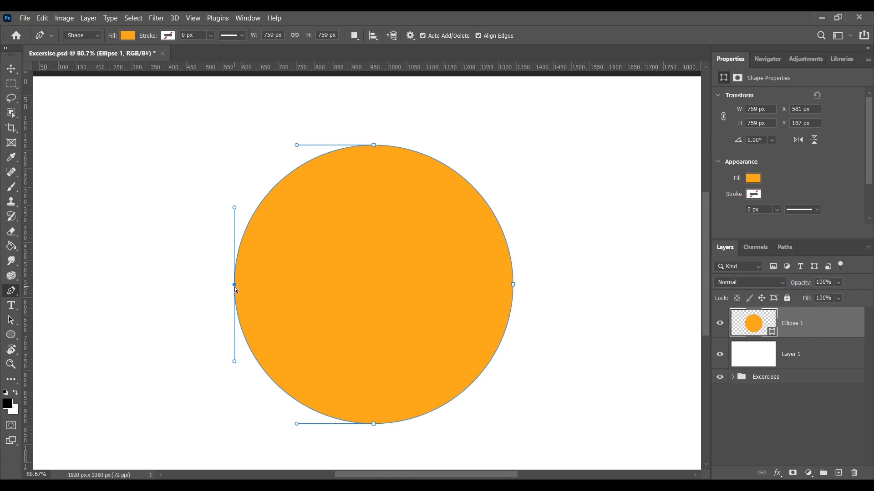
drag(178, 126, 576, 442)
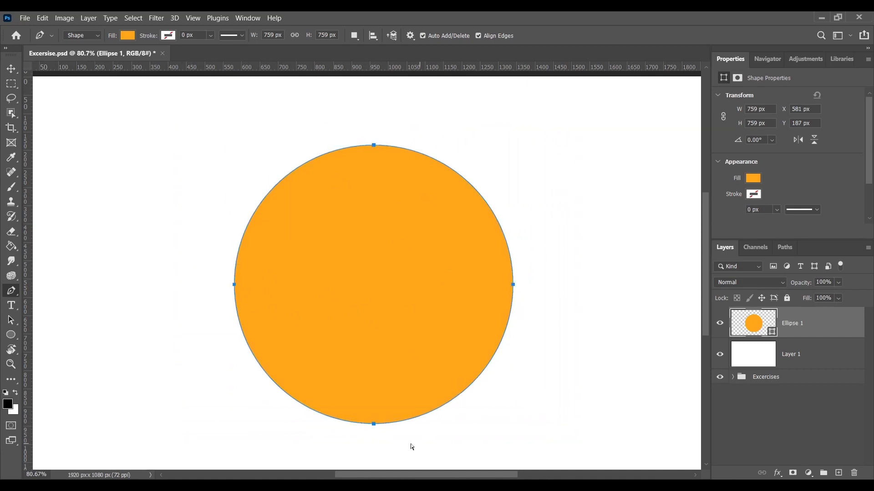
ctrl+click(514, 285)
ctrl+click(374, 145)
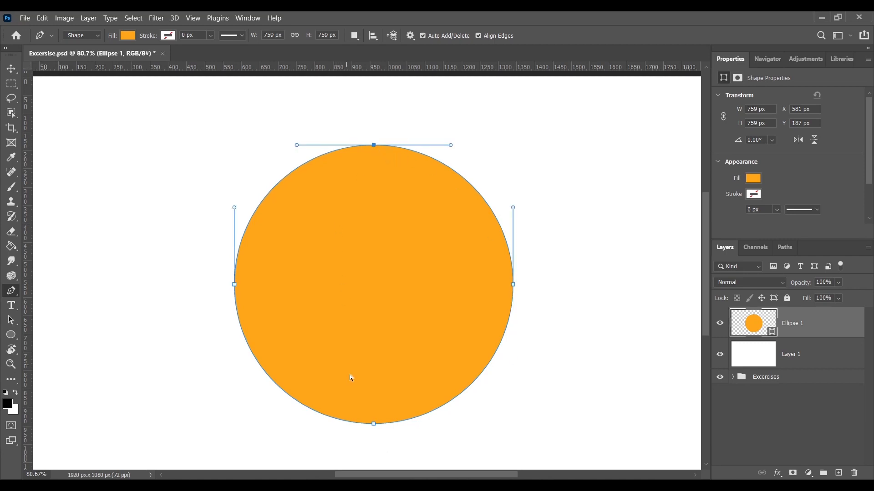
ctrl+click(374, 425)
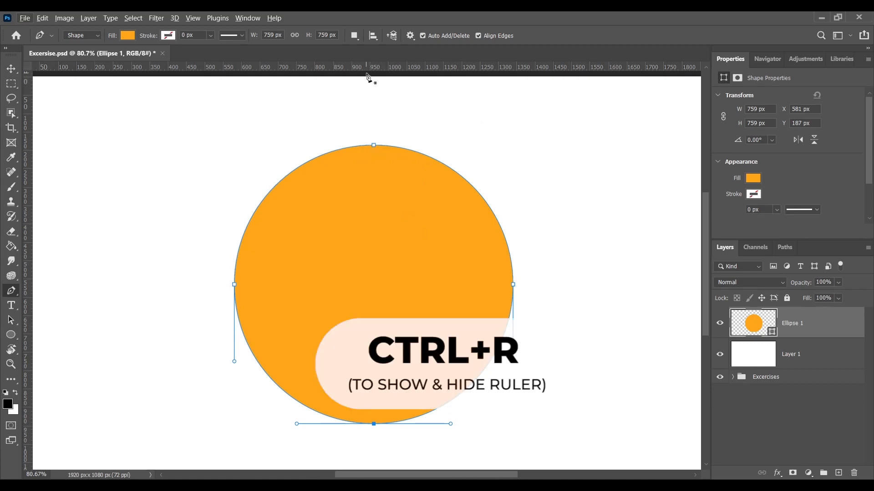
Toggle the rulers off and on, and place two horizontal and two vertical guides at the ends of the circle's direction handles
key(ctrl+r)
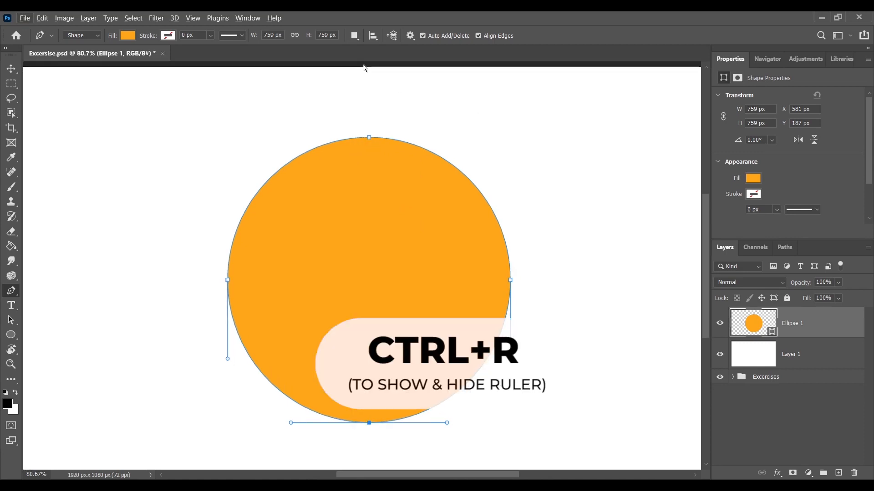
key(ctrl+r)
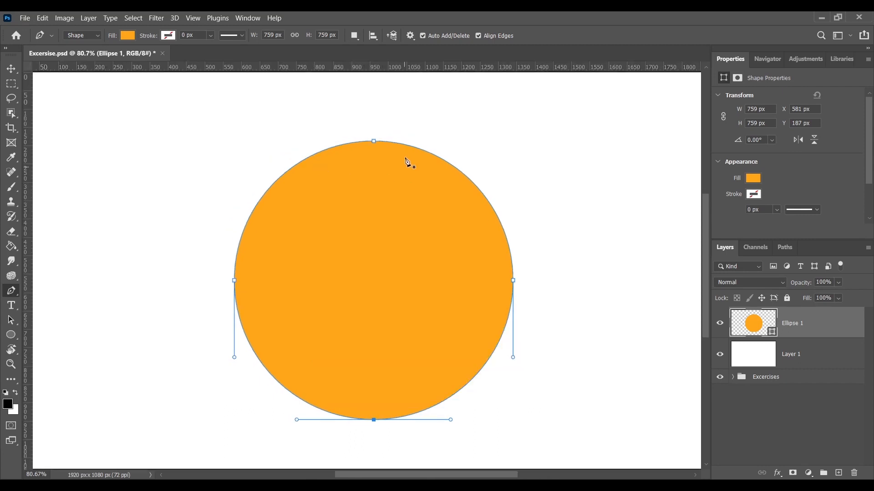
drag(388, 69, 412, 358)
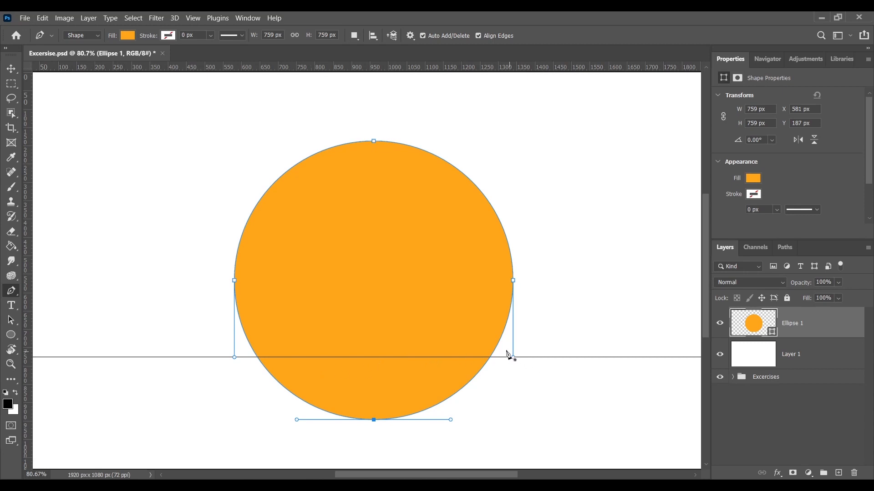
drag(27, 288, 296, 310)
drag(27, 353, 451, 344)
drag(366, 126, 389, 159)
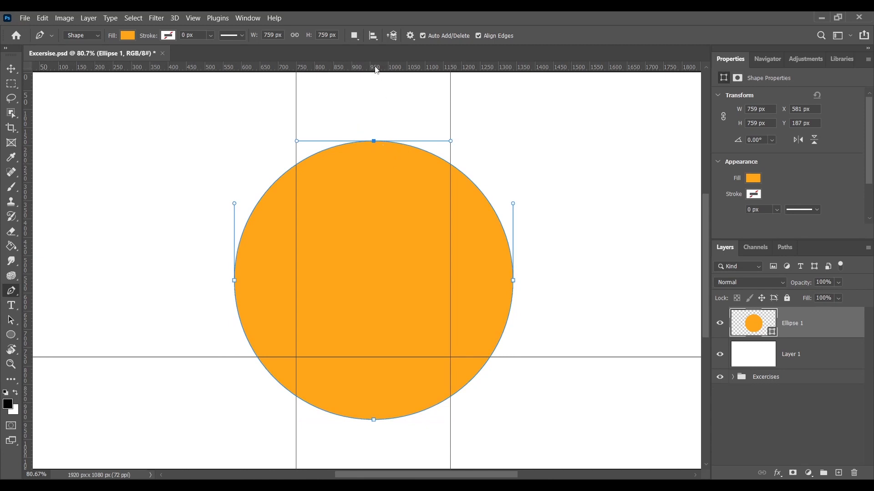
drag(376, 69, 387, 203)
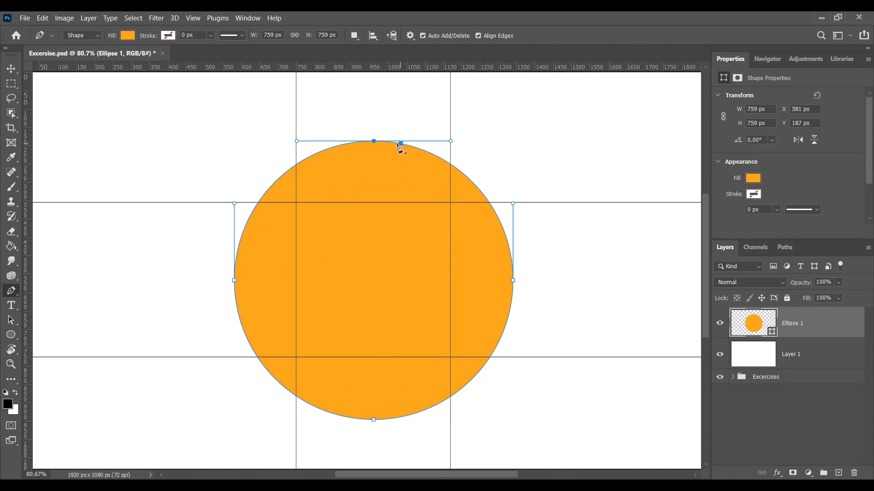
Convert all four anchor points of the circle to corner points, turning it into a straight-edged diamond
alt+click(374, 142)
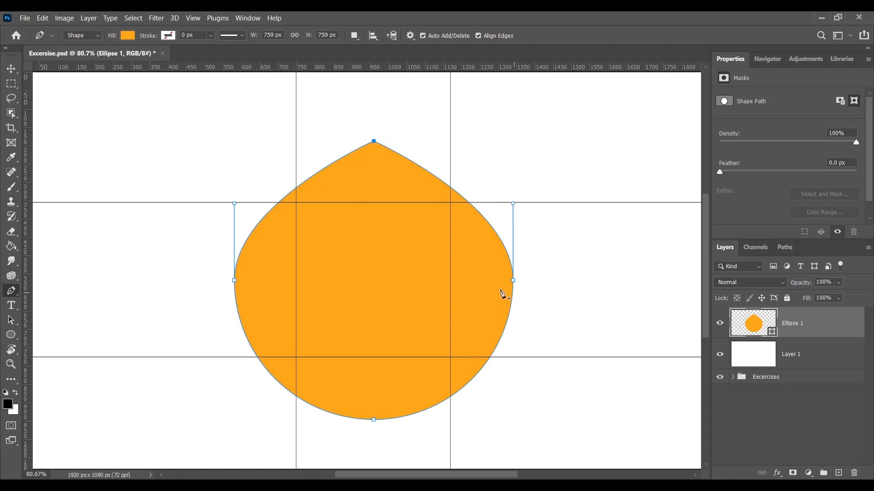
alt+click(513, 280)
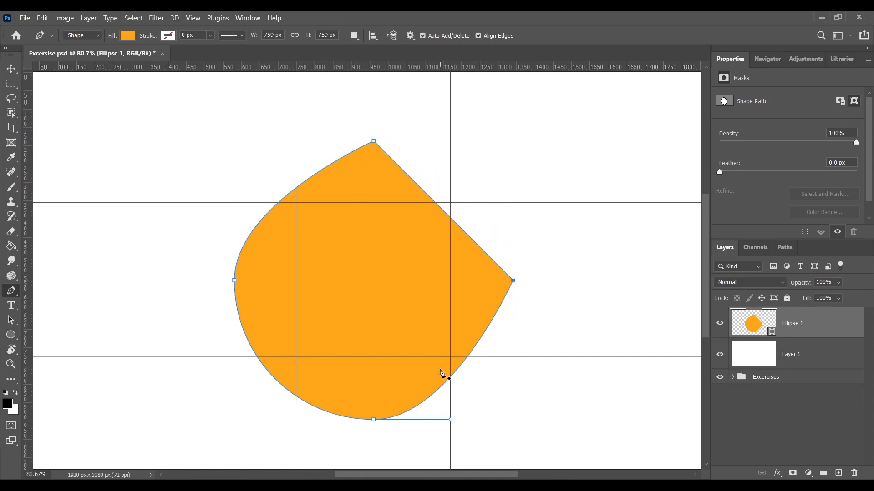
alt+click(374, 420)
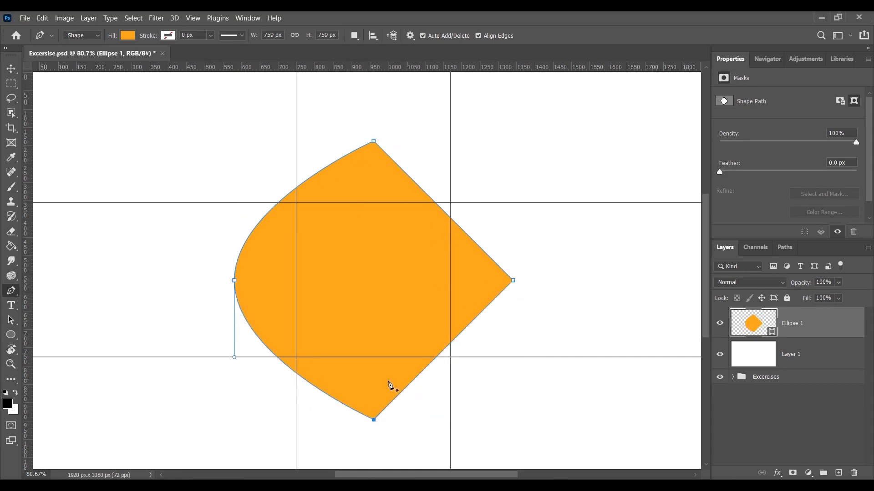
alt+click(234, 281)
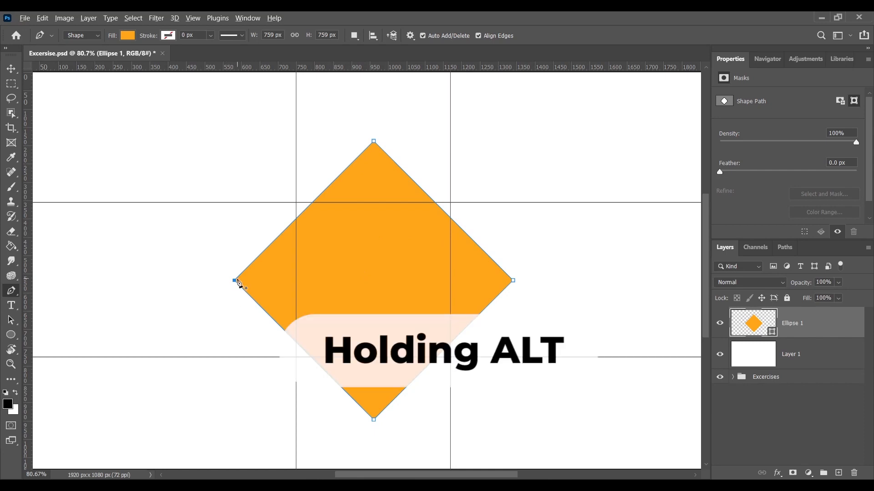
Pull direction handles out of all four diamond corners to the guides to rebuild the circle, and deselect the shape
drag(233, 280, 235, 208)
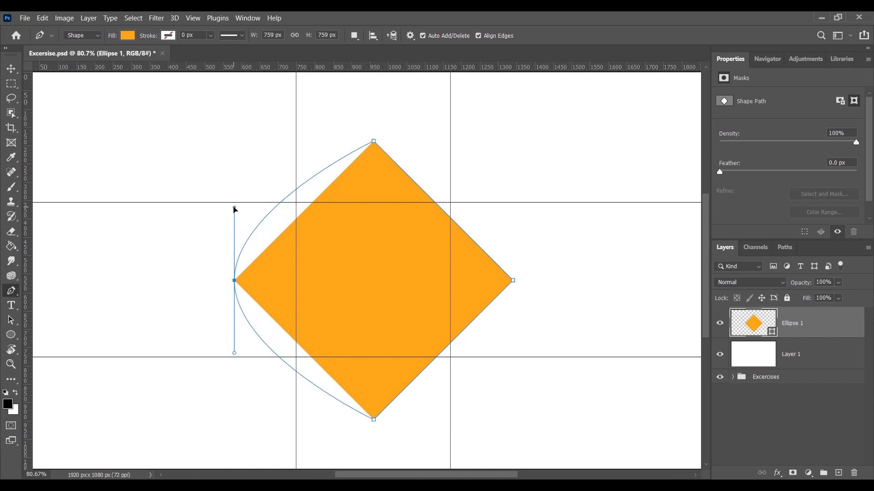
drag(234, 207, 235, 207)
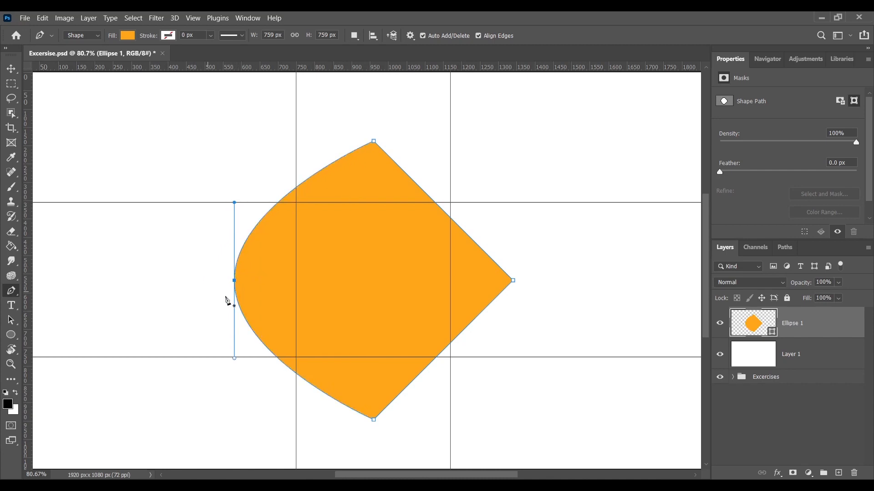
click(374, 141)
drag(373, 141, 450, 141)
drag(513, 281, 514, 309)
drag(374, 420, 296, 420)
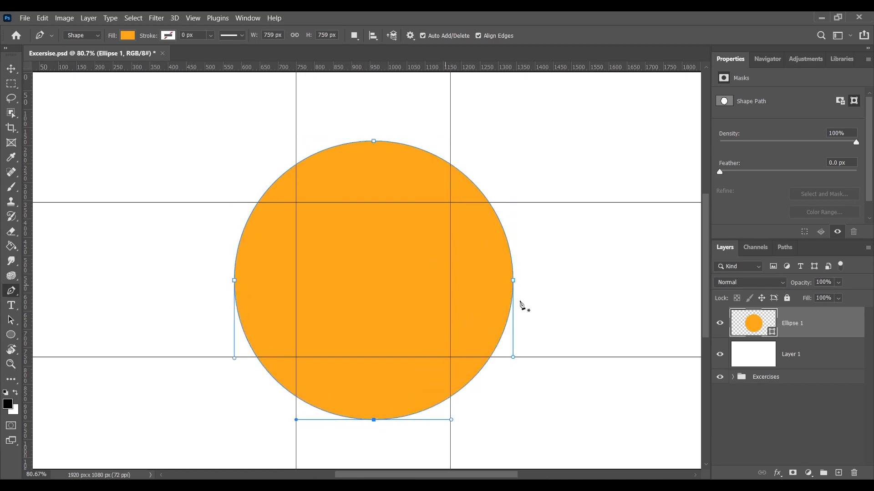
click(782, 404)
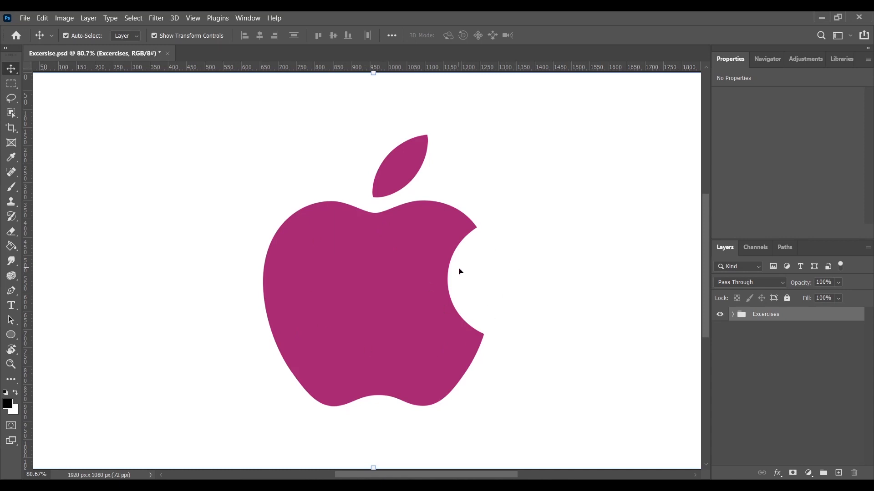
With the Pen tool in Shape mode and an orange fill, place the first anchor at the upper tip of the apple's bite
drag(11, 291, 59, 290)
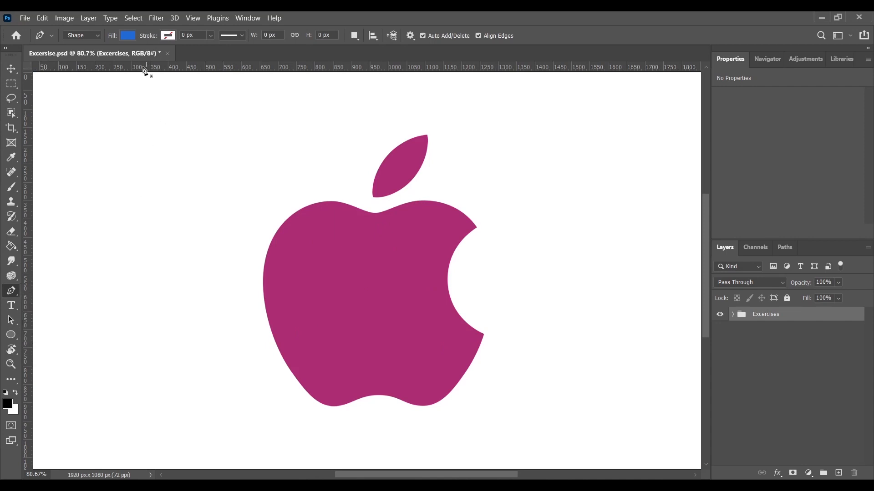
click(127, 36)
click(56, 94)
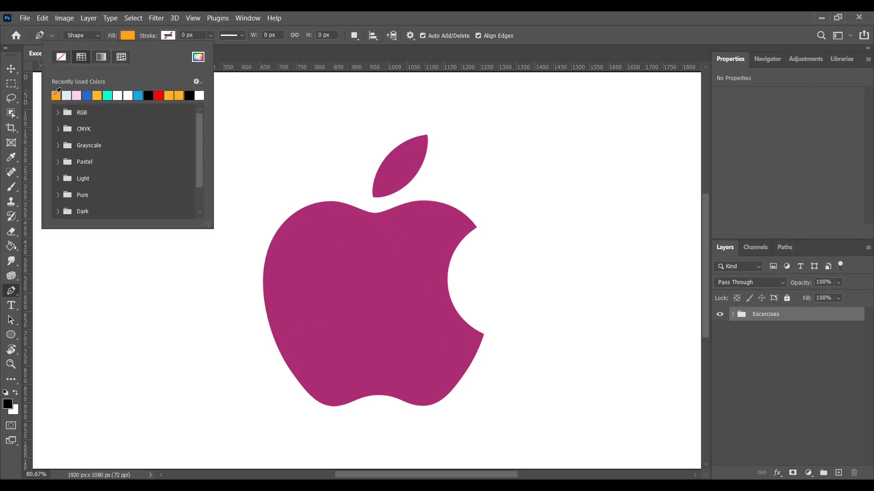
click(476, 227)
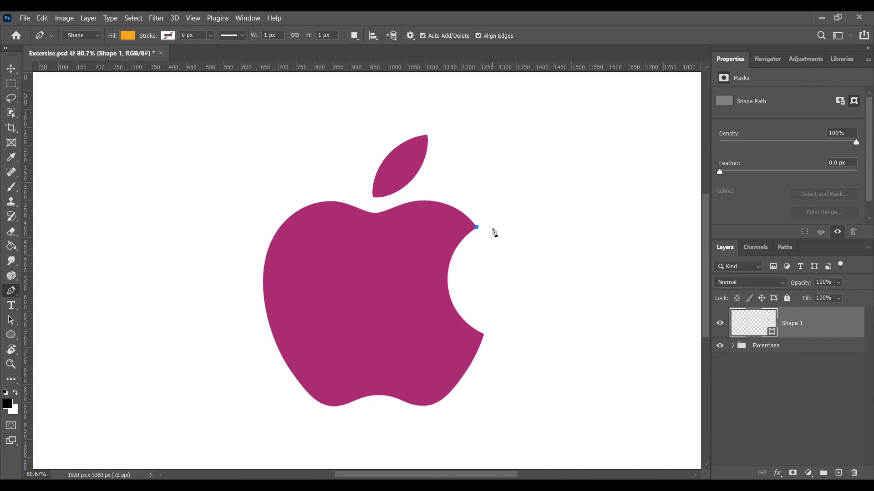
Add a curved anchor at the crest of the apple's right lobe and adjust it for the next segment
key(z)
drag(482, 233, 519, 255)
key(p)
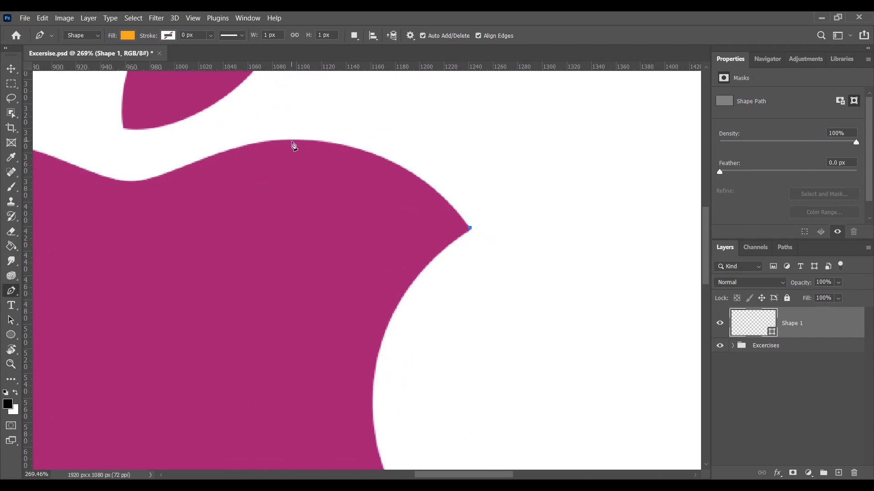
drag(297, 141, 181, 145)
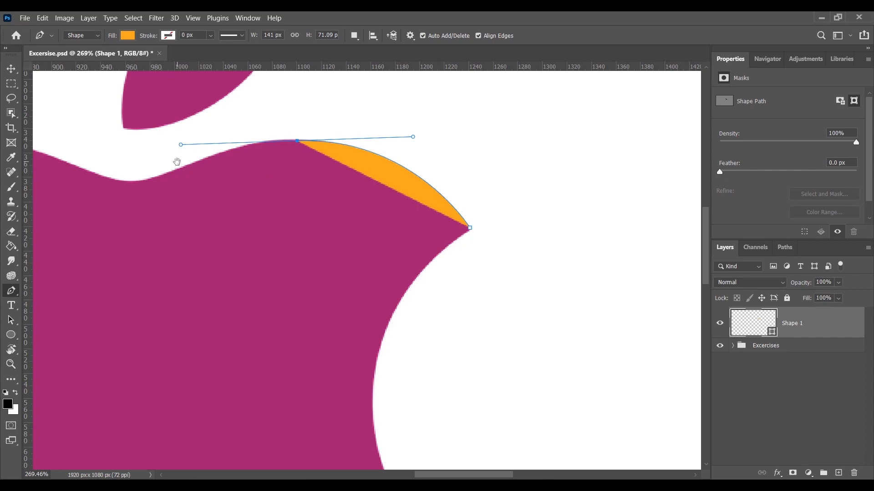
drag(173, 162, 419, 188)
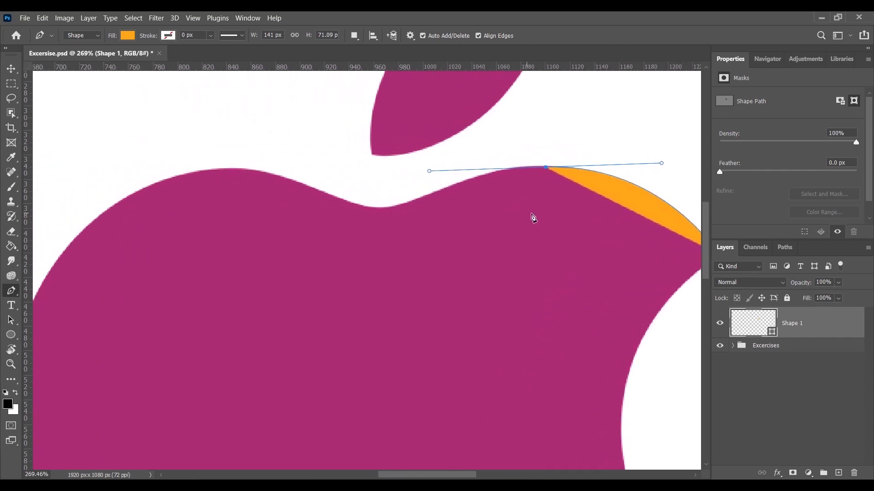
click(545, 168)
Continue the path through the apple's top dip and over the left lobe, redoing the misplaced curve before the dip
click(423, 195)
drag(423, 199, 345, 228)
key(ctrl+z)
drag(424, 197, 351, 232)
drag(327, 193, 271, 163)
drag(109, 224, 162, 263)
drag(279, 181, 327, 97)
drag(308, 221, 268, 317)
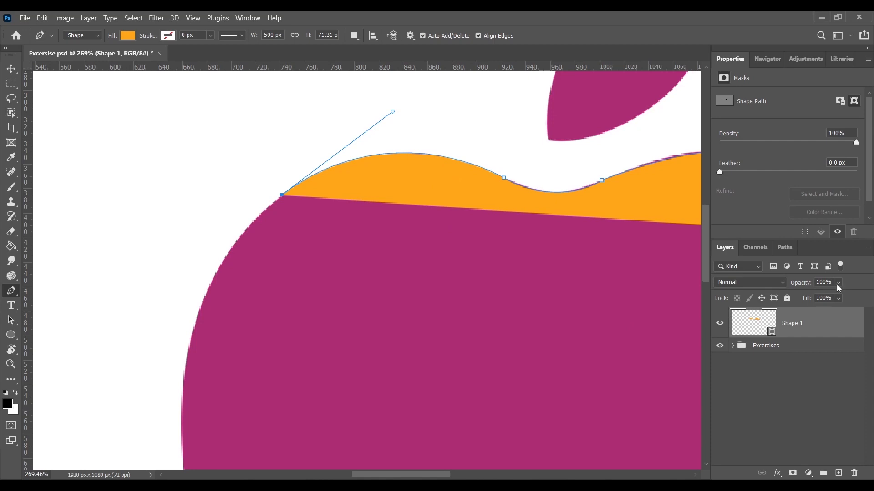
Set the shape's opacity to 40% and trace the apple's left side and bottom edge up to the lower bite tip
click(819, 295)
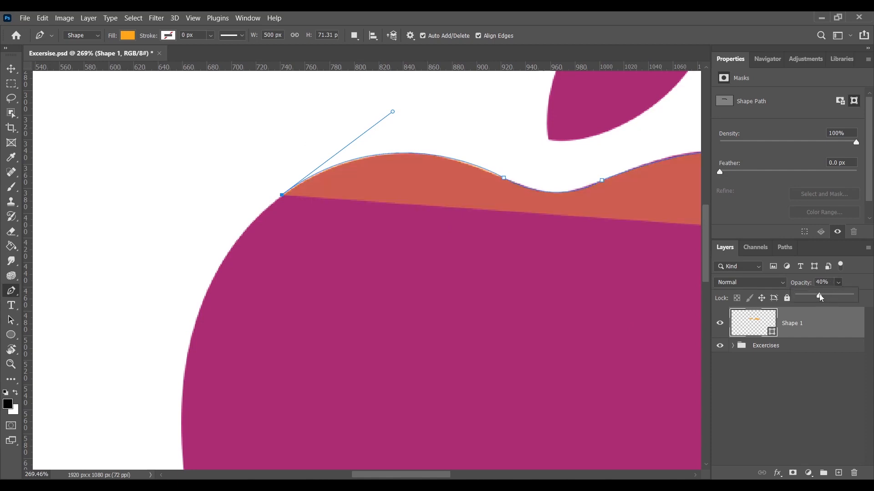
scroll(225, 306, down, 4)
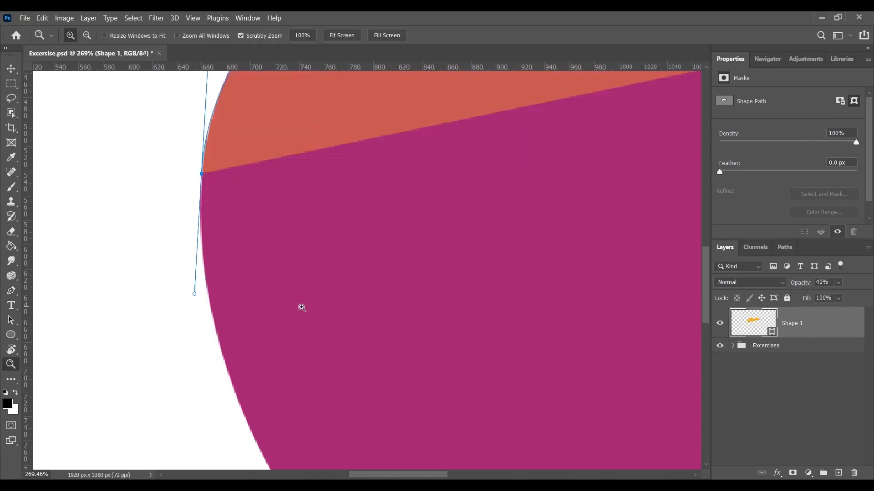
drag(259, 384, 296, 458)
drag(319, 431, 371, 415)
drag(431, 417, 468, 433)
drag(518, 412, 552, 377)
scroll(526, 310, right, 2)
click(524, 313)
scroll(424, 291, down, 2)
Set the shape's opacity to 42% and trace the bite's inner curve, closing the path at the first anchor
click(840, 284)
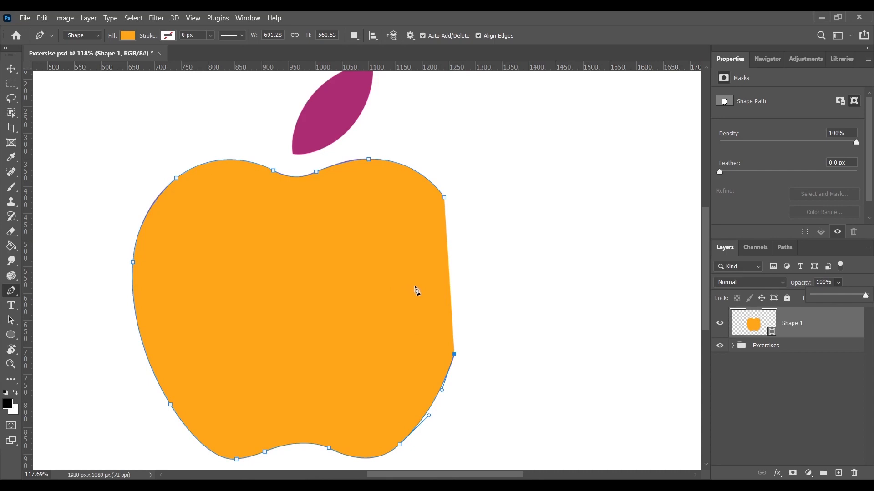
click(833, 298)
drag(402, 277, 402, 222)
drag(444, 197, 461, 189)
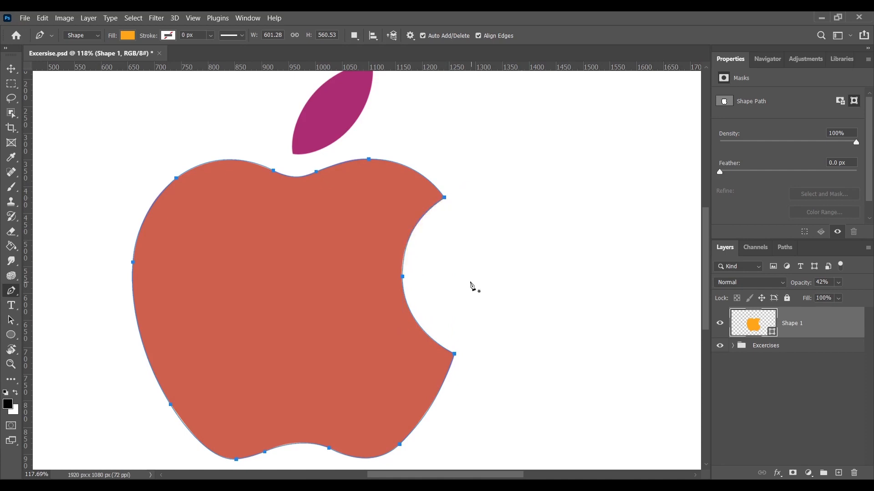
Restore the apple shape's opacity to 100%
scroll(316, 254, down, 2)
key(0)
drag(307, 182, 354, 188)
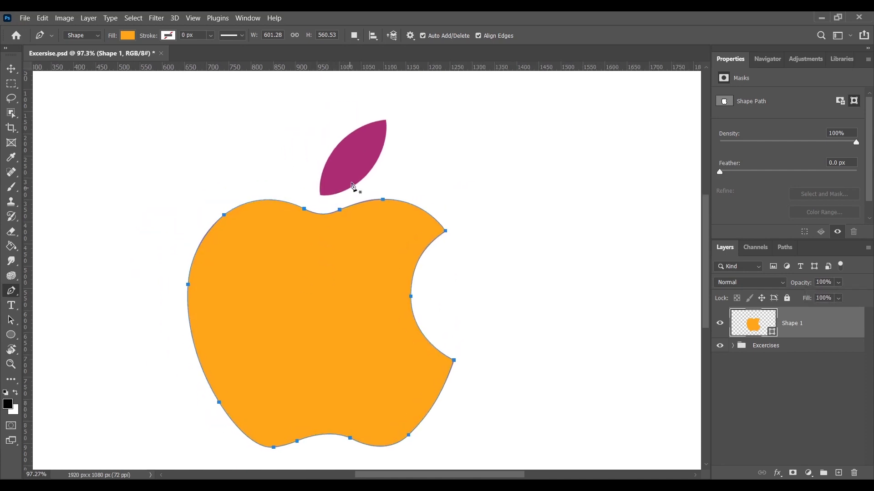
Delete the separate layer started for the leaf, and set the apple shape's path operation to Combine Shapes
click(319, 195)
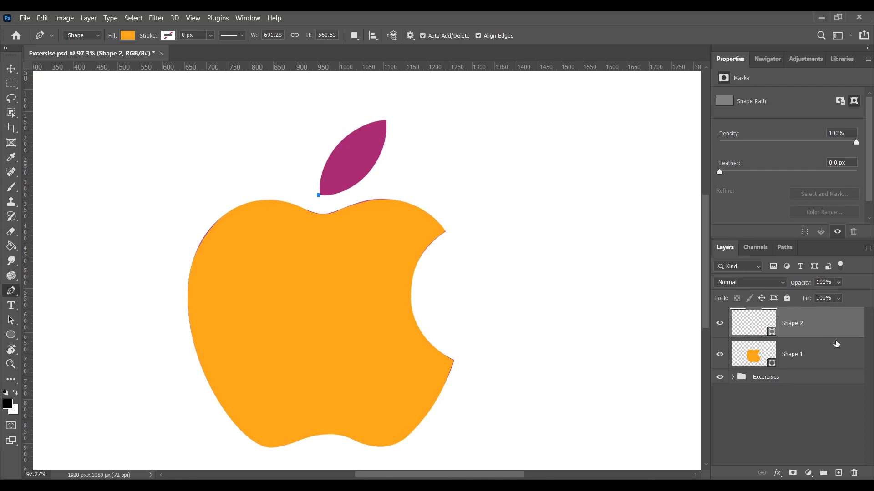
drag(830, 337, 855, 474)
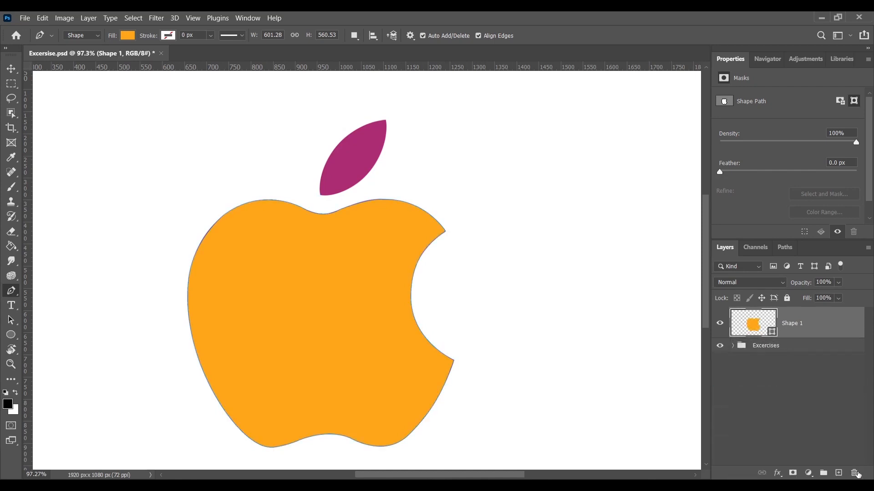
ctrl+click(317, 273)
click(354, 36)
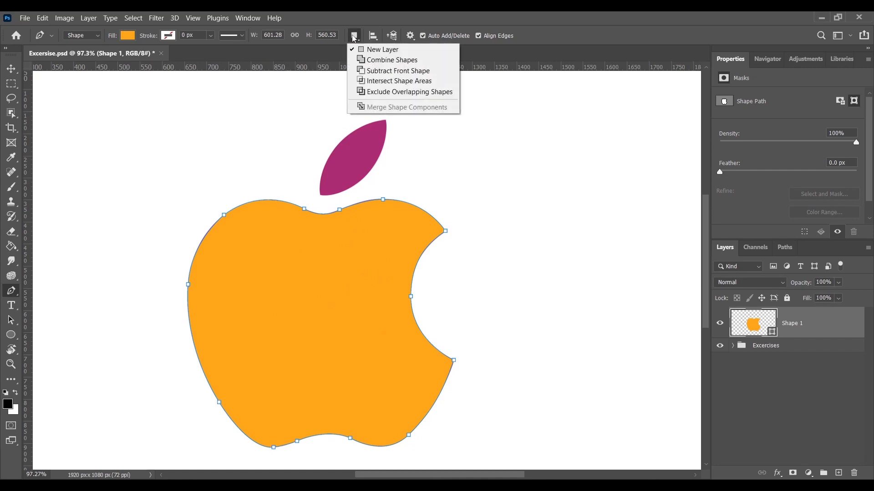
click(378, 61)
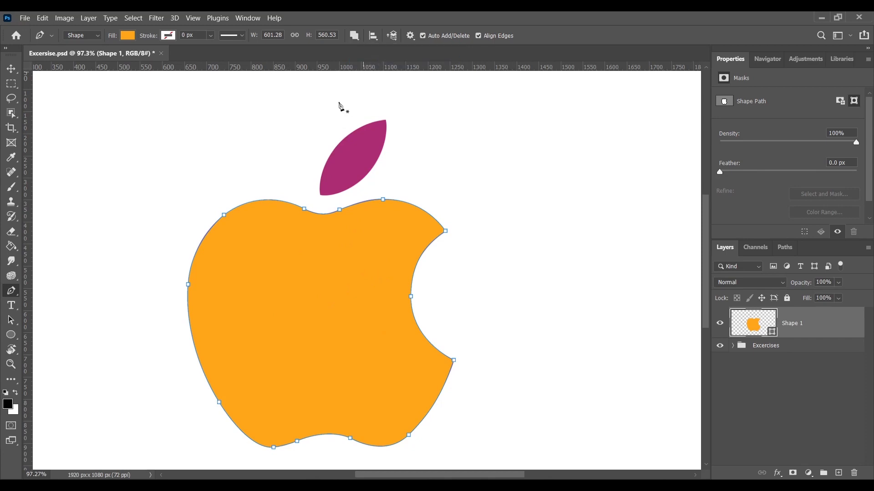
Trace the leaf with curved anchors at its lower and upper tips, and close it on the apple's shape layer
click(319, 195)
scroll(385, 118, up, 3)
drag(387, 124, 517, 104)
click(387, 125)
scroll(389, 129, down, 2)
drag(313, 264, 303, 288)
scroll(303, 287, down, 4)
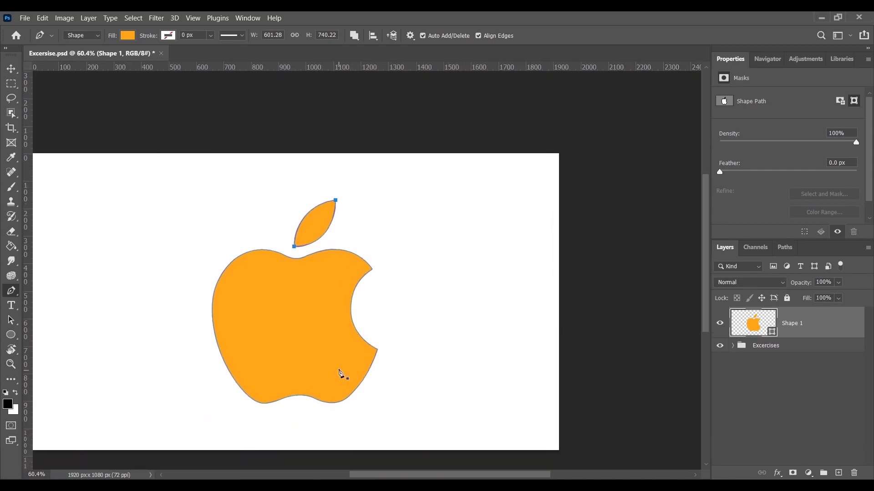
Move the traced apple off its template to compare the two, and undo the move
key(v)
drag(304, 330, 320, 307)
scroll(299, 311, up, 3)
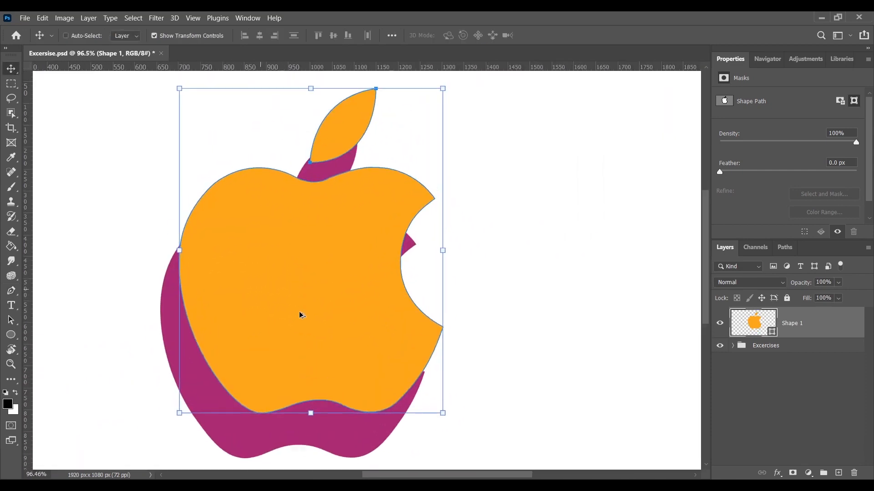
key(ctrl+z)
Delete the traced apple shape and switch to the exercise template with the nested squares
key(Delete)
drag(289, 340, 341, 338)
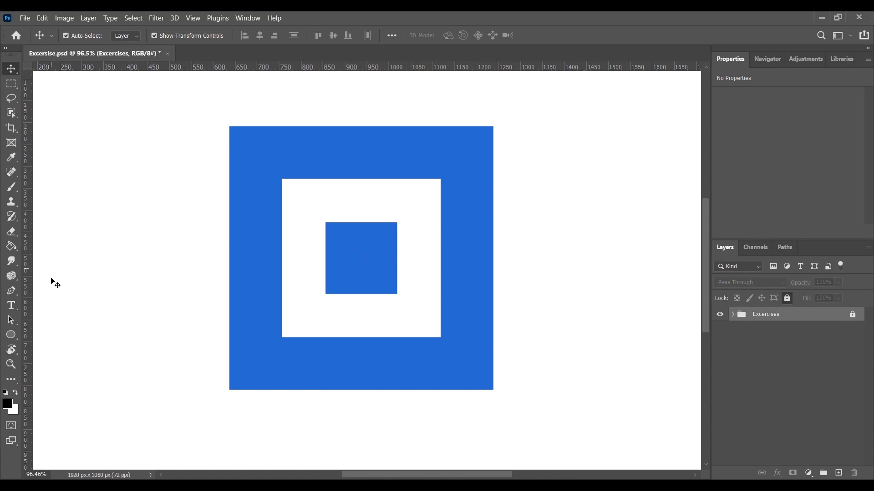
With the Pen tool, trace the outer blue square as a closed shape of about 598 by 599 px
click(11, 291)
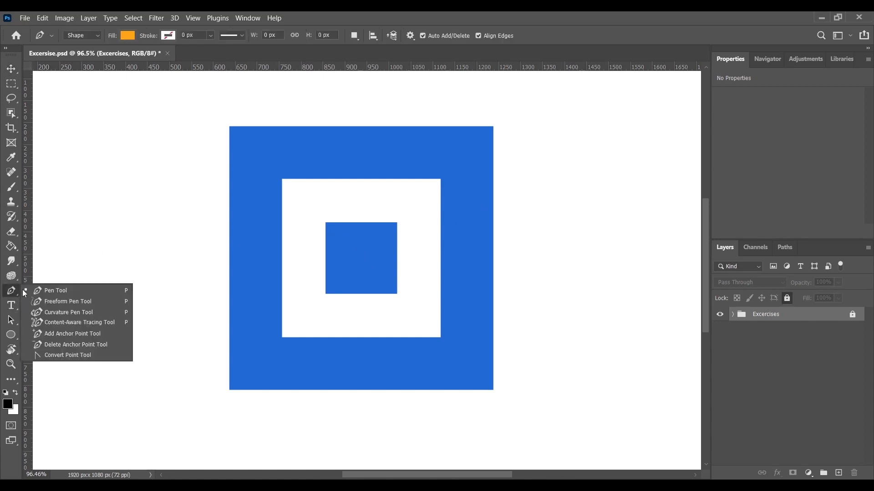
click(62, 290)
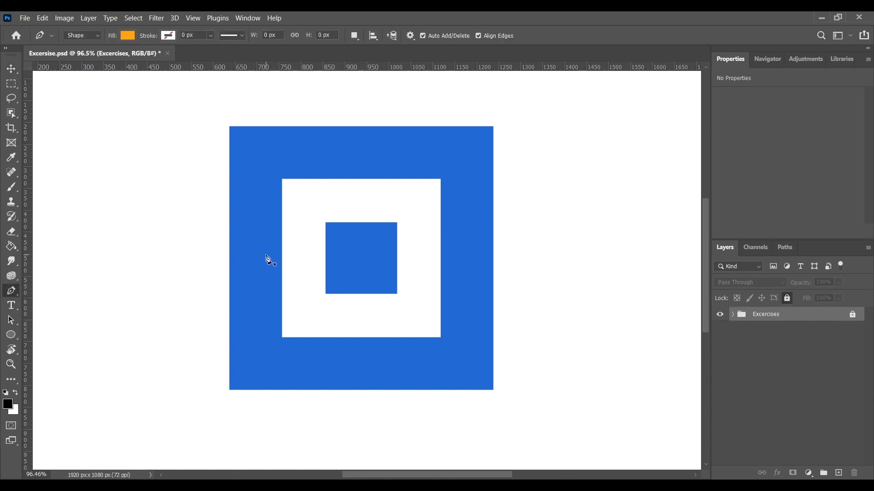
click(230, 128)
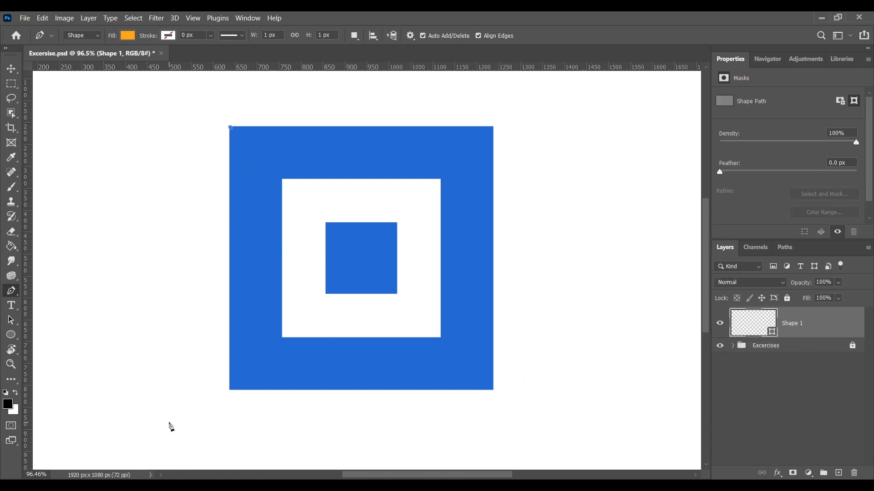
click(231, 391)
click(493, 390)
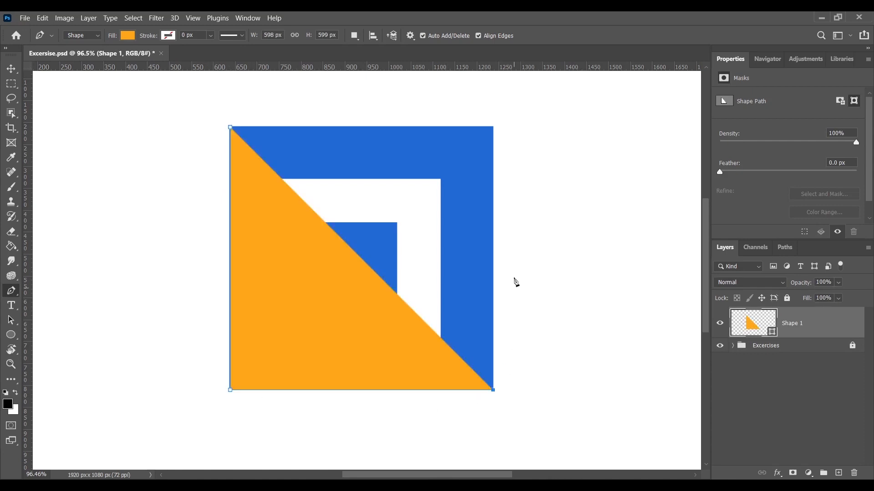
click(493, 127)
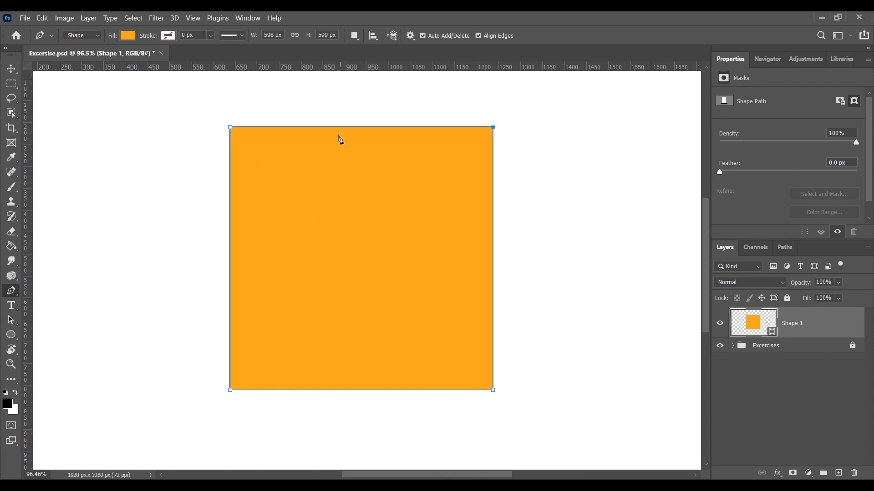
click(231, 128)
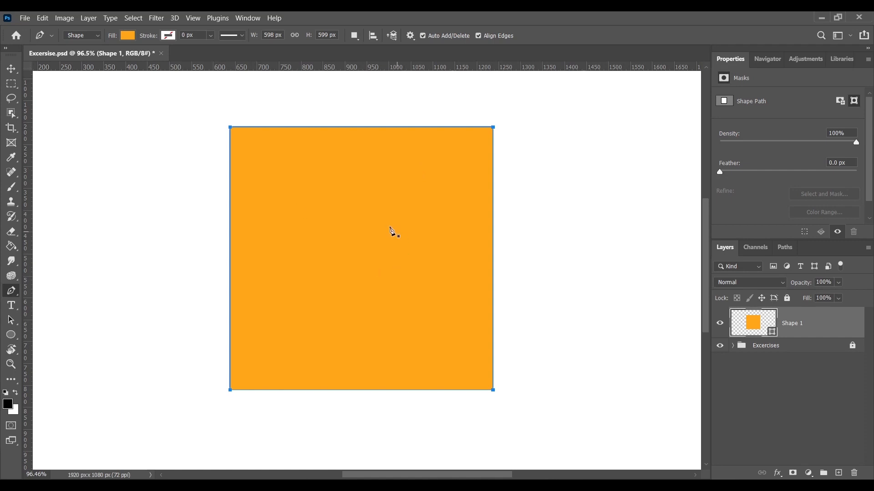
Set the square shape's opacity to 21% and select its path
click(838, 283)
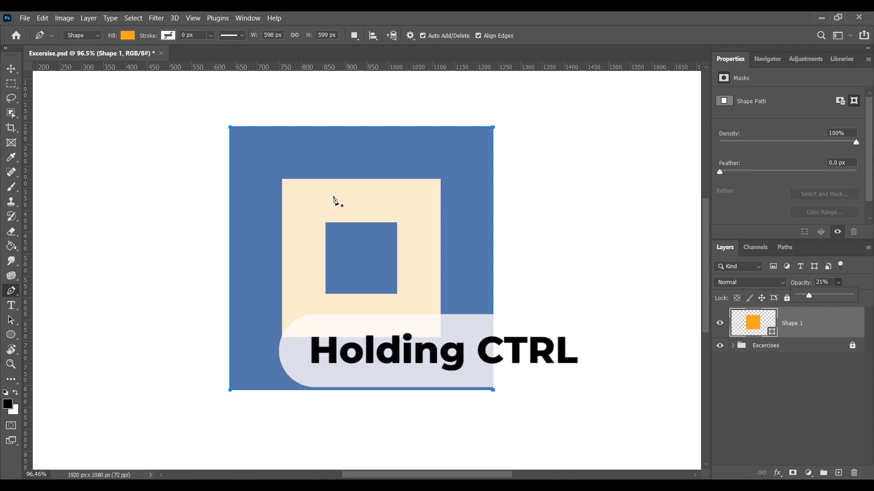
ctrl+click(330, 166)
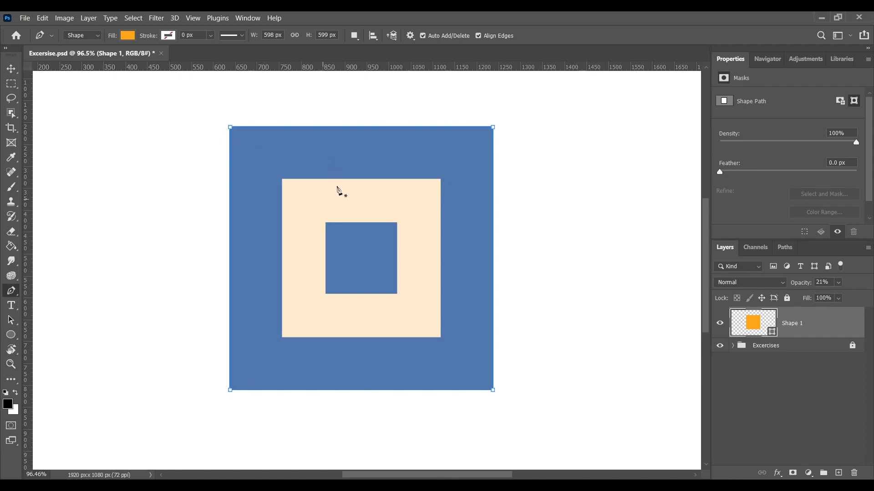
click(368, 127)
Try the Subtract Front Shape operation on the outer square's path and undo it
click(354, 36)
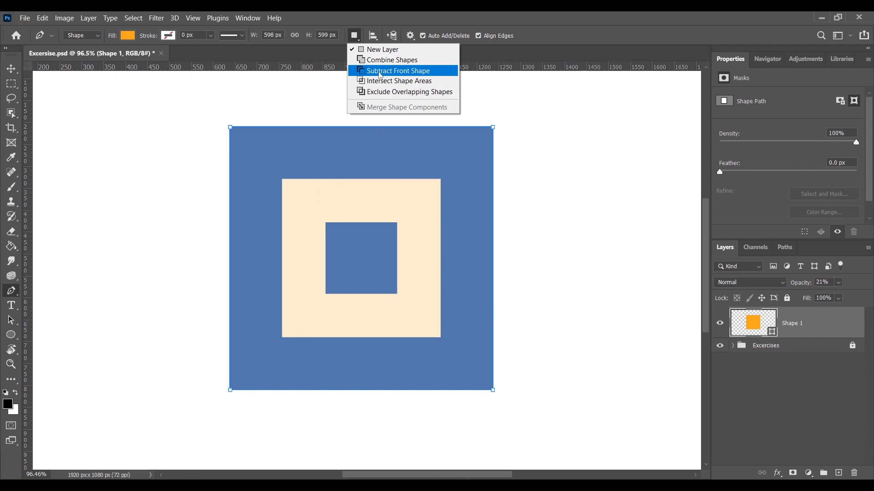
click(386, 73)
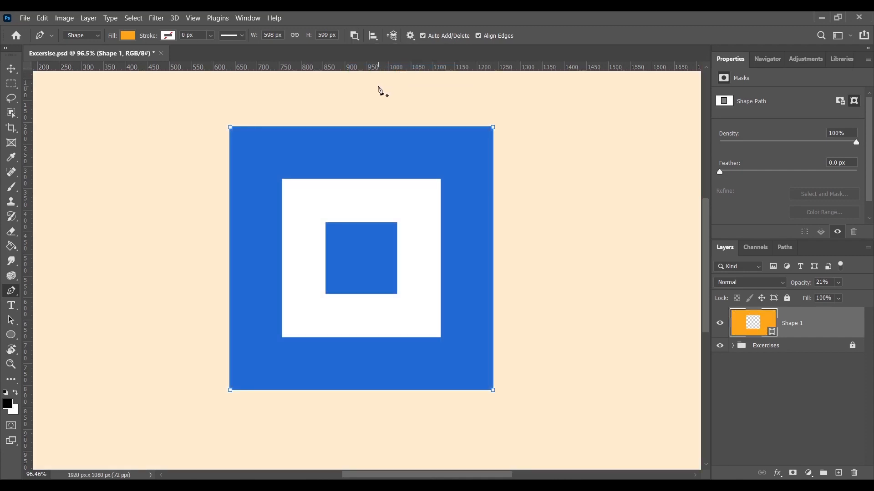
key(ctrl+z)
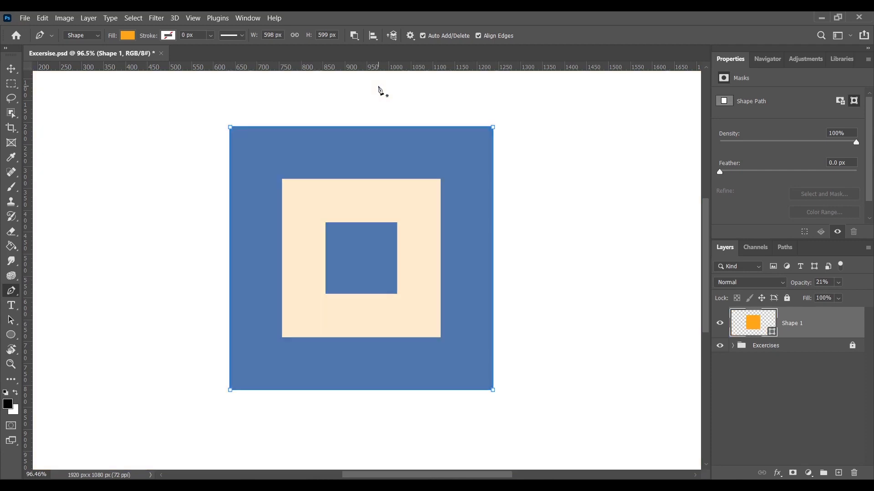
Set the path operation to Combine Shapes and trace the white middle square as a closed path on the same layer
click(358, 39)
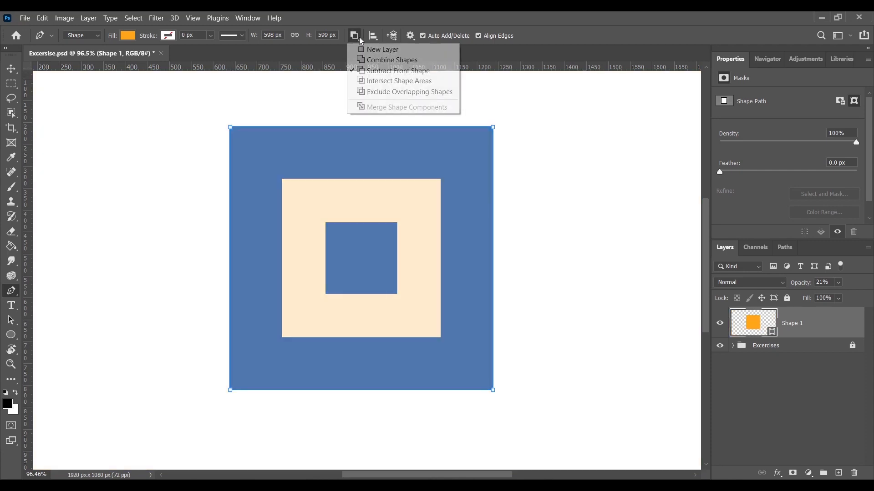
click(377, 61)
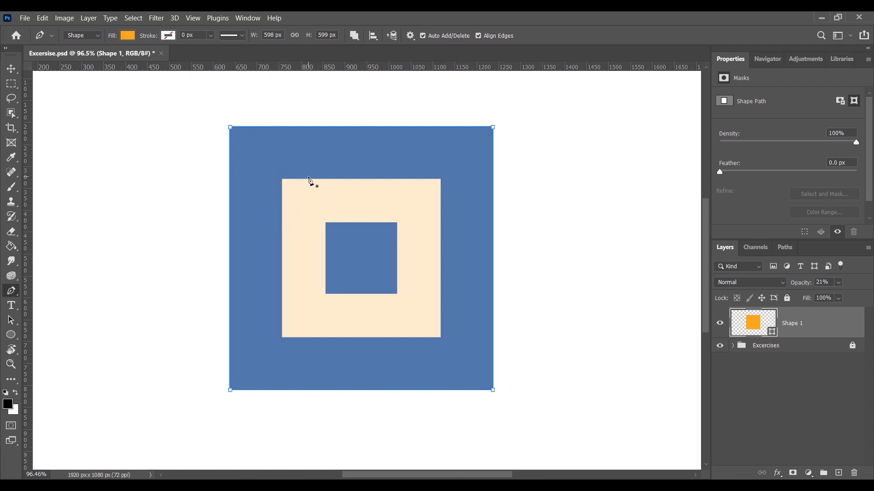
click(281, 179)
click(282, 338)
click(441, 337)
click(442, 179)
click(282, 180)
Apply Subtract Front Shape to the middle square's path, and raise the shape's opacity to 96%
click(354, 36)
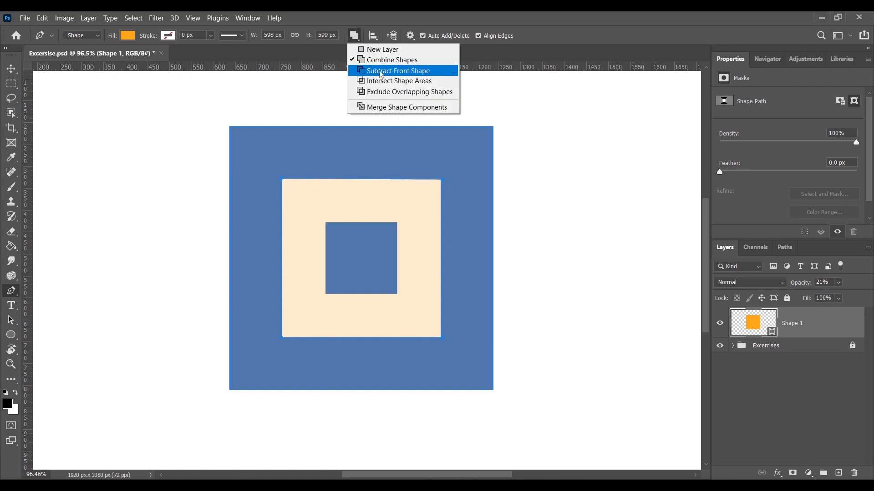
click(382, 71)
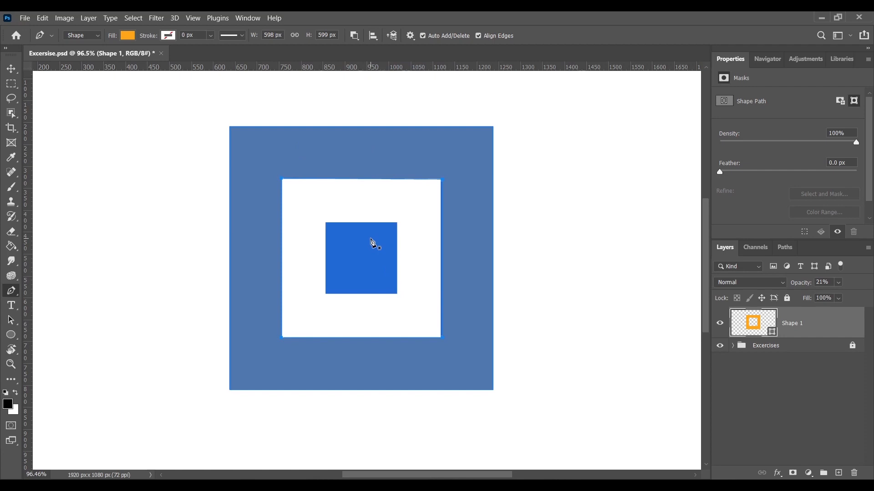
click(838, 282)
drag(838, 296, 865, 301)
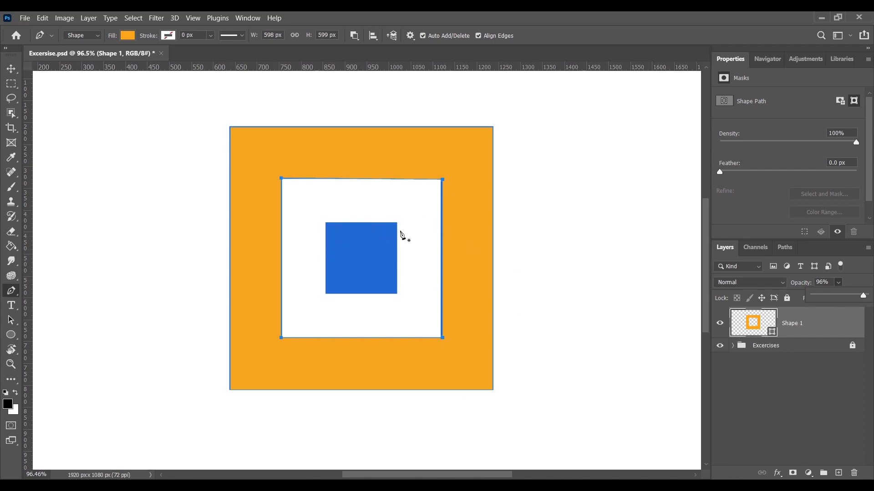
Try the Combine Shapes operation on the middle square's path and undo it
click(354, 36)
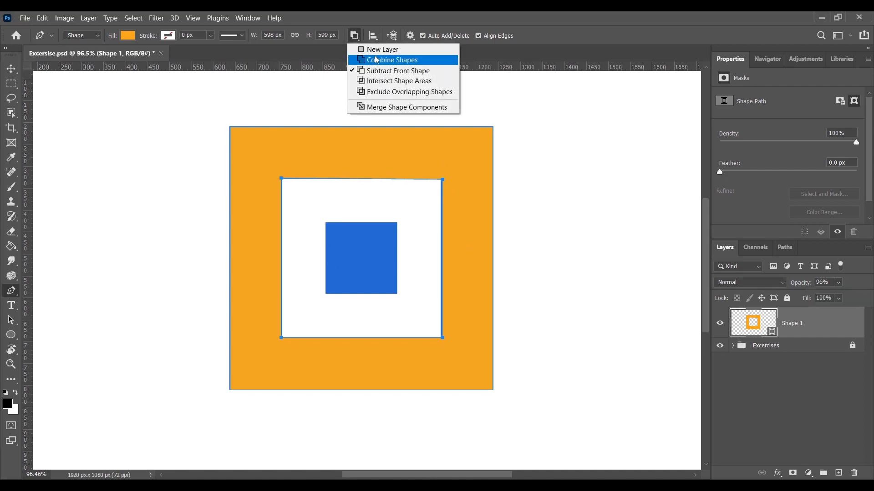
click(388, 60)
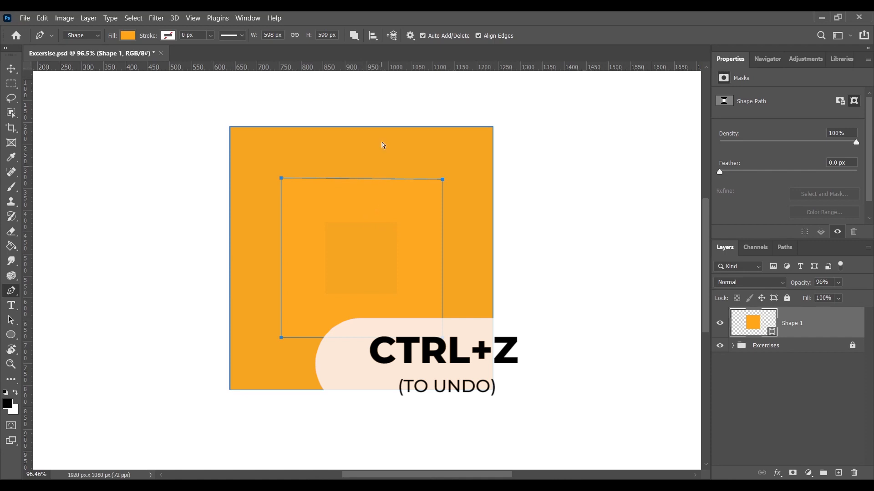
key(ctrl+z)
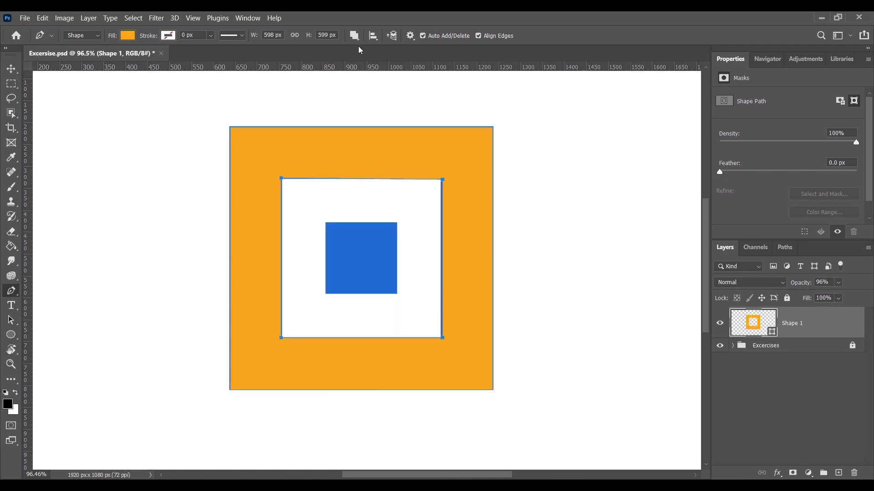
Select the outer square's path and trace the blue inner square as a closed path on the same layer
ctrl+click(459, 222)
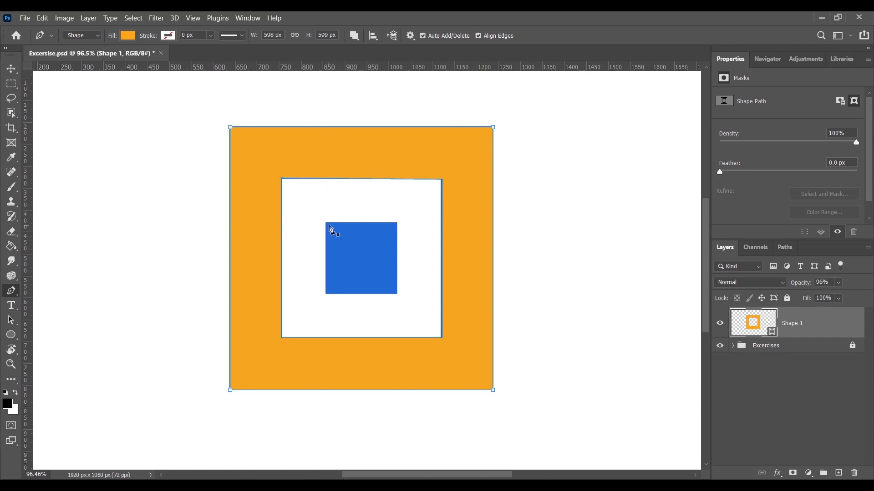
click(326, 223)
click(326, 294)
click(396, 294)
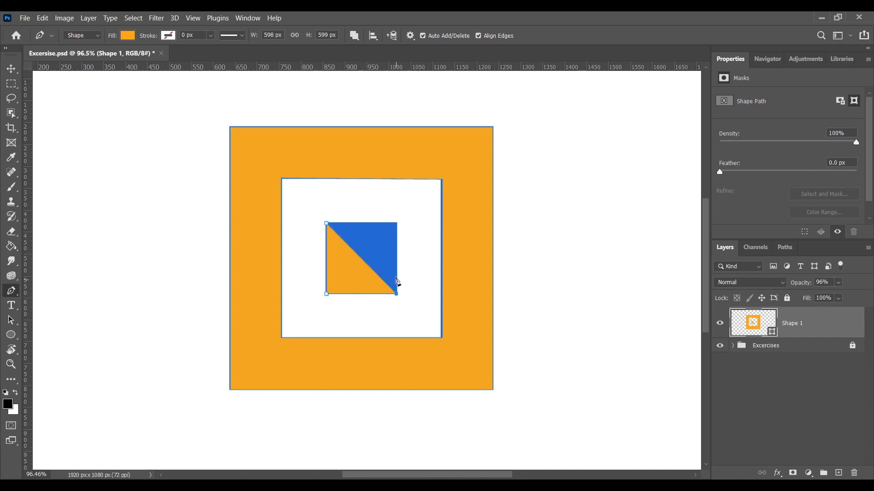
click(396, 223)
click(326, 224)
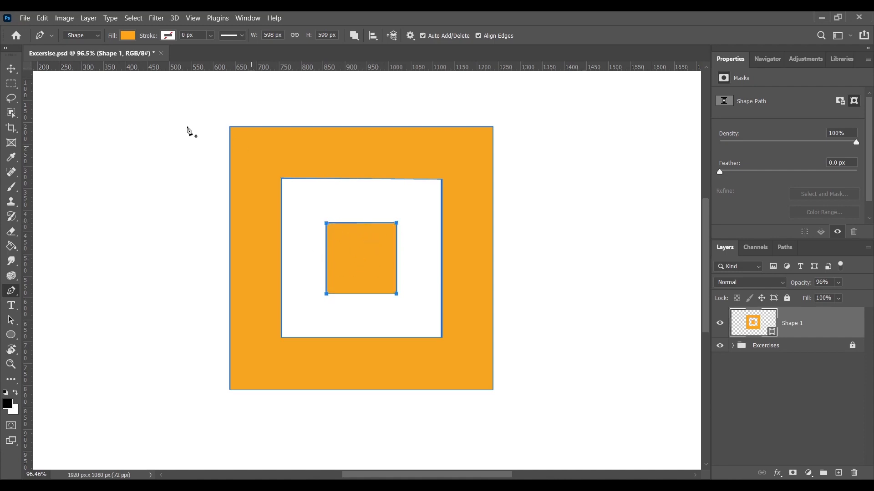
Move the finished nested-squares shape to the left of the template with the Move tool
click(10, 70)
drag(390, 162, 237, 130)
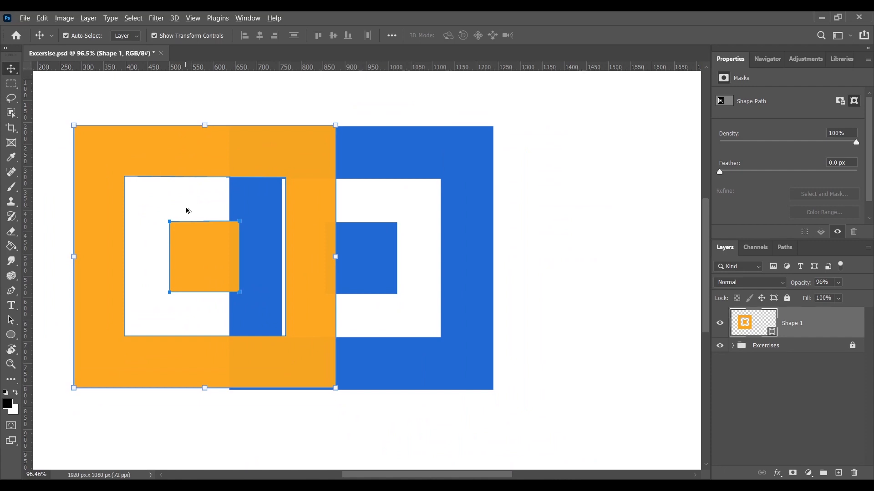
key(ctrl)
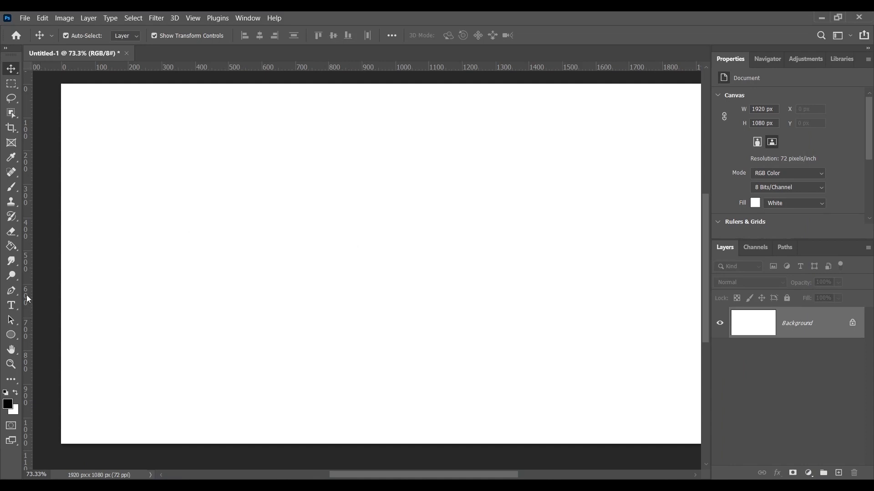
Draw an orange circle about 518 px wide near the middle of the blank canvas and show its shape path
click(12, 292)
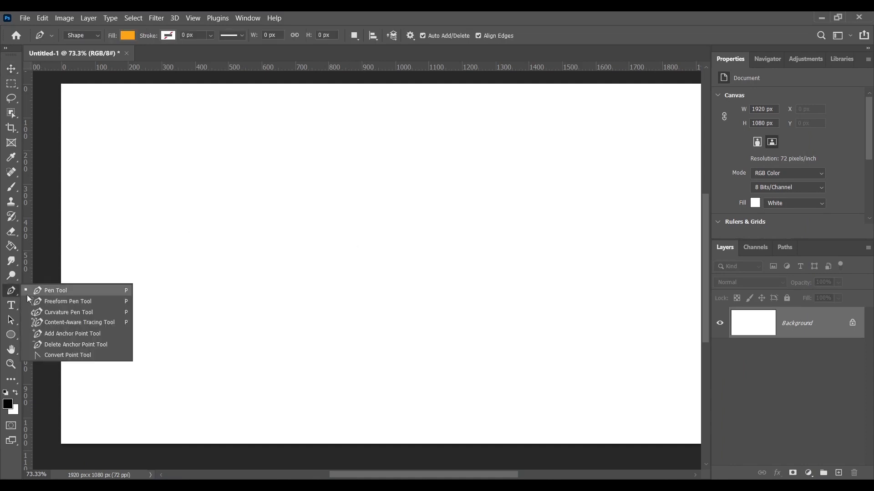
click(64, 292)
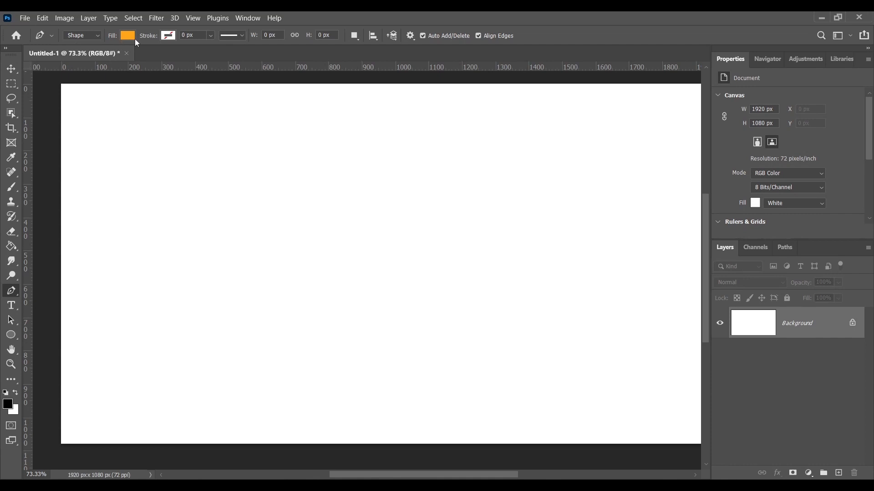
click(12, 336)
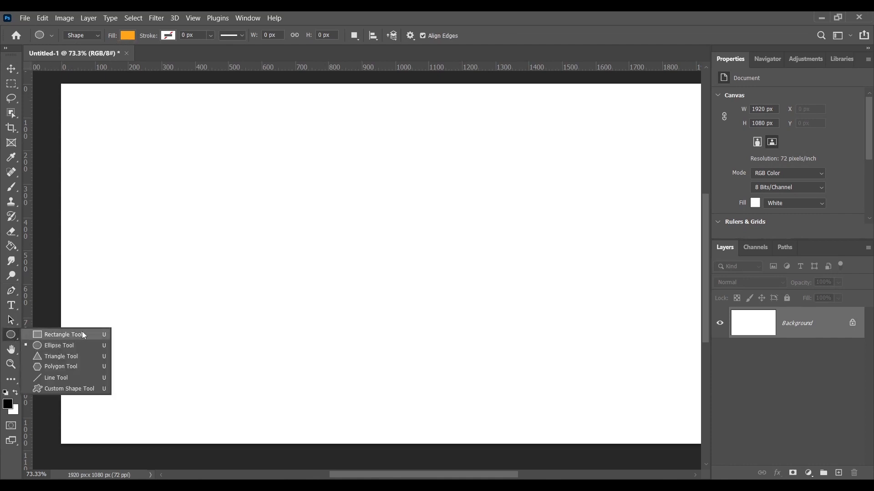
click(61, 347)
drag(269, 163, 444, 367)
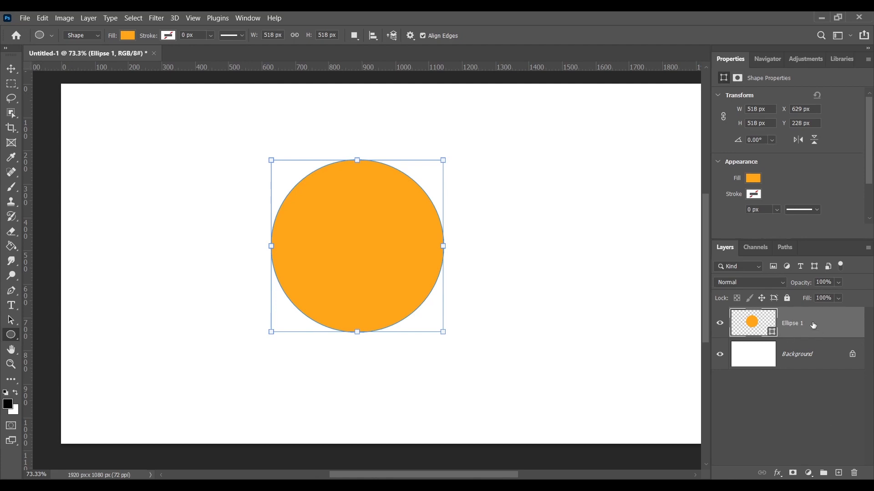
click(786, 248)
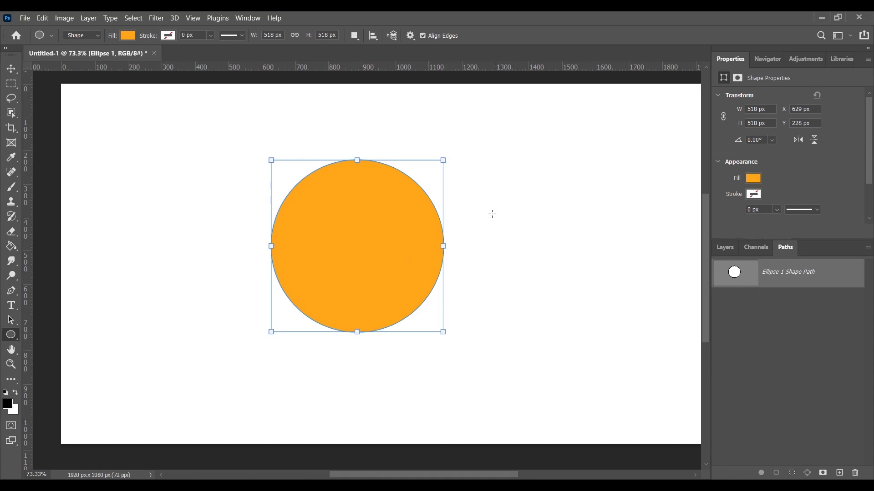
Draw a circle about 395 px wide right of the large one and another about 131 px wide on its left
drag(481, 199, 614, 333)
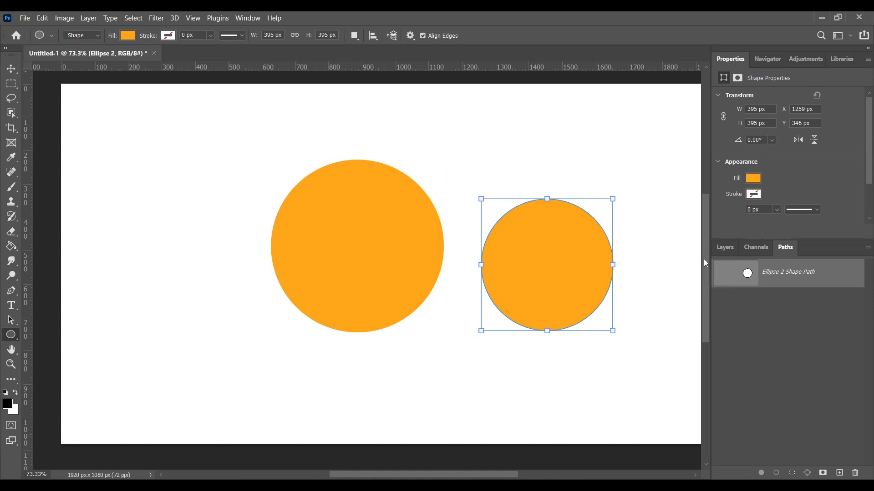
click(720, 249)
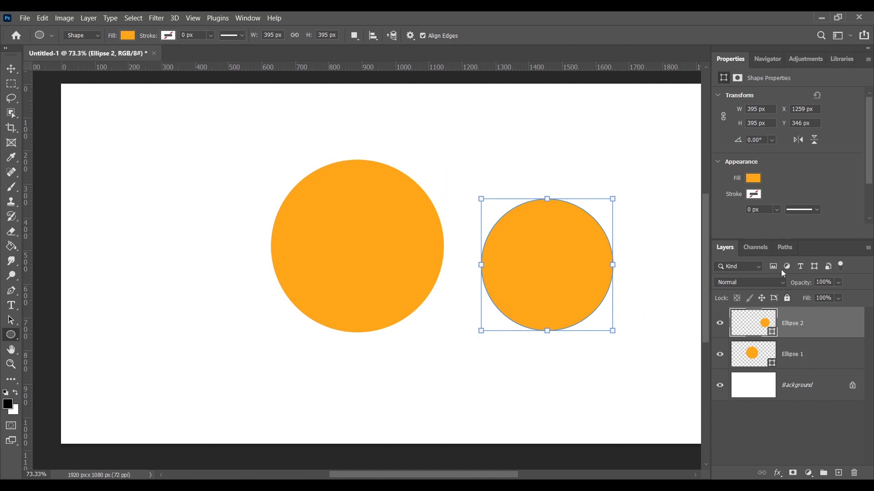
click(785, 249)
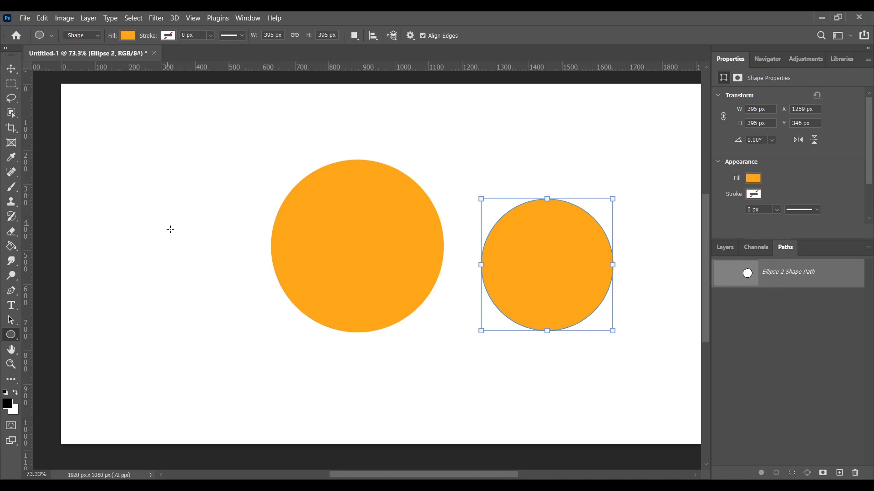
drag(167, 219, 211, 271)
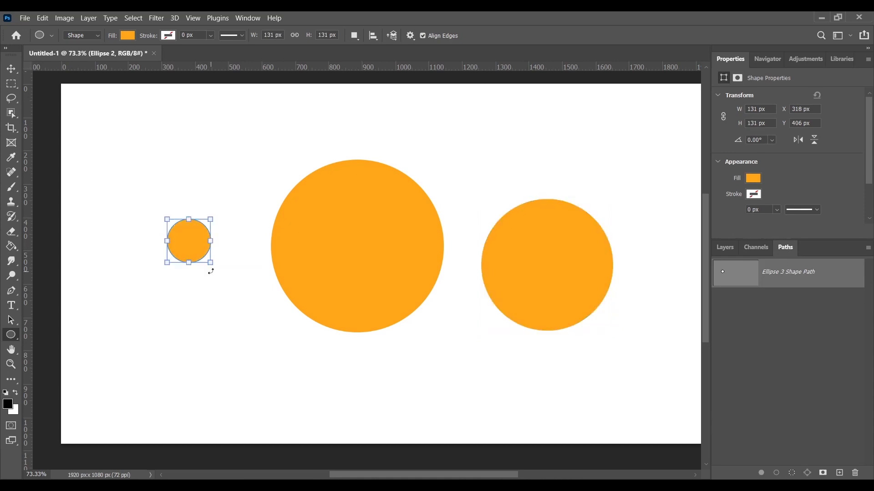
Save the smallest circle's shape path under the name Small Circle
double_click(773, 275)
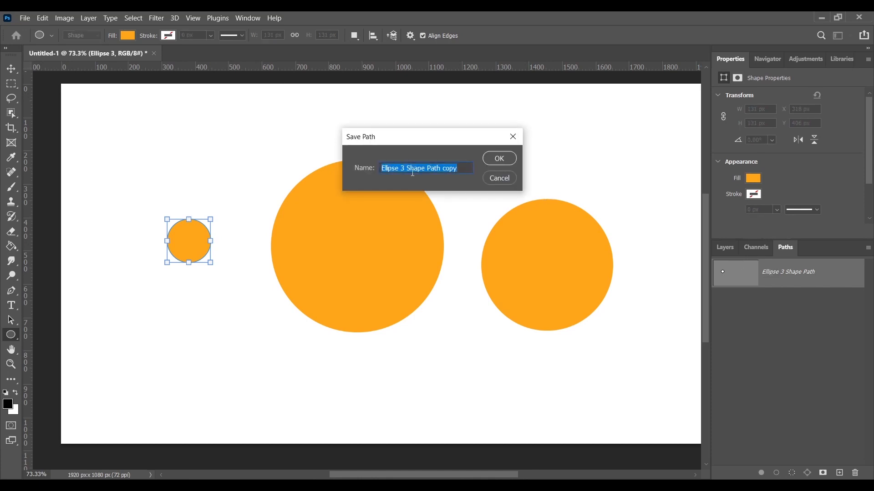
text(Small Circle)
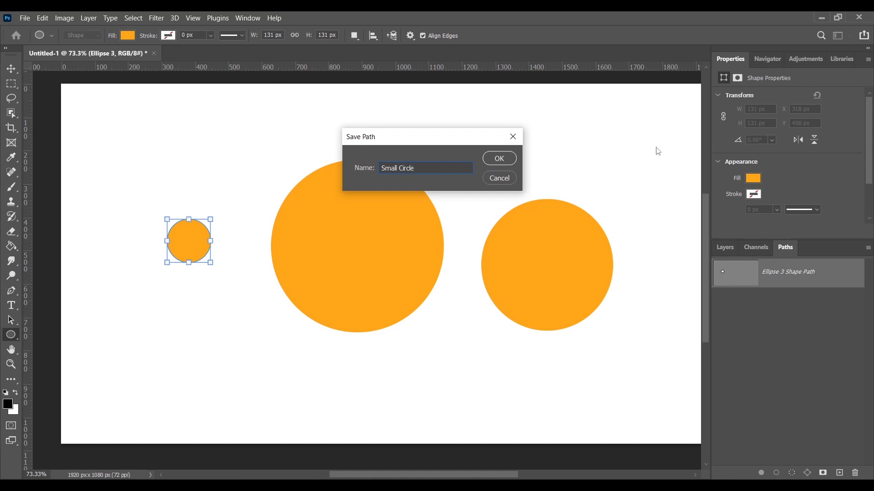
click(492, 162)
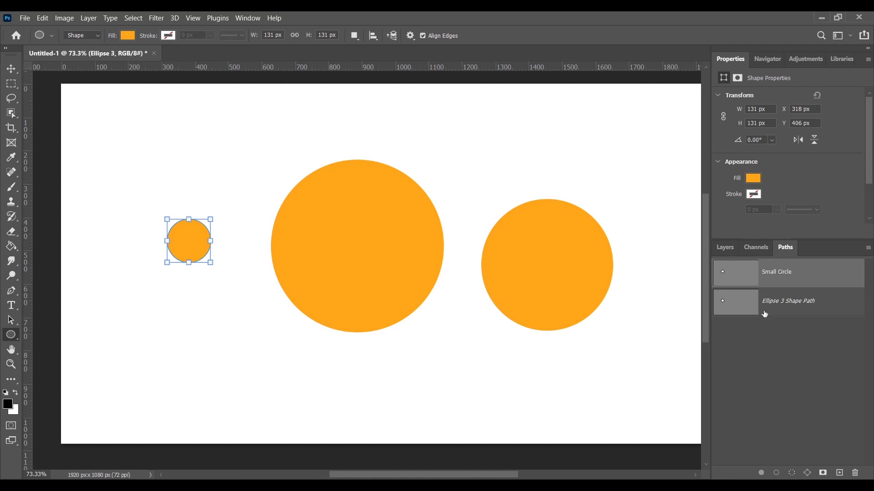
Draw a circle about 192 px wide below the smallest circle and delete its shape path
drag(173, 320, 252, 384)
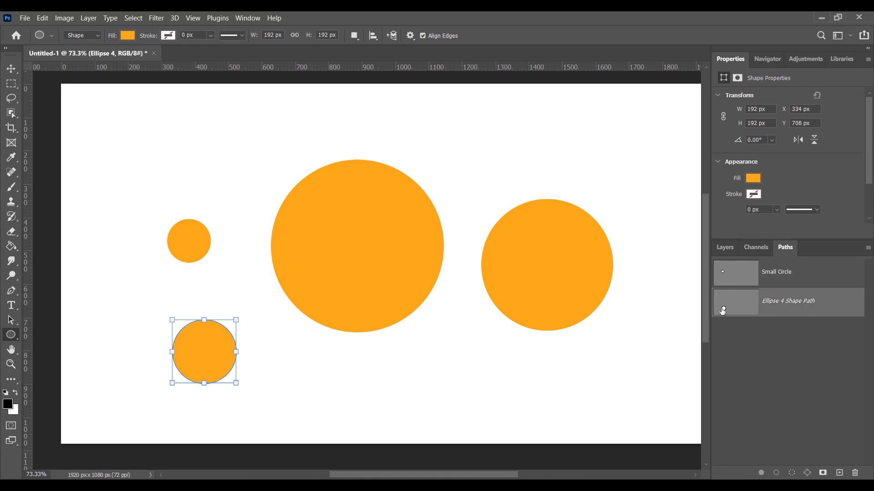
drag(794, 310, 857, 474)
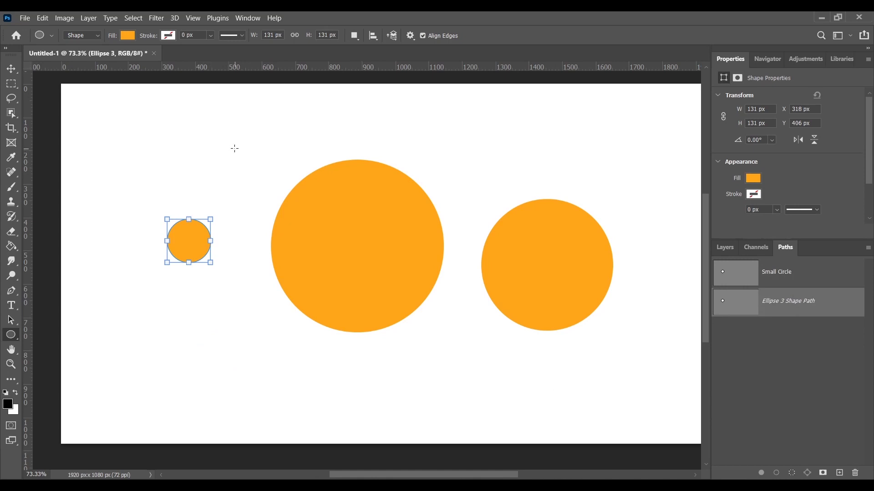
Draw a rectangle about 1595 by 252 px below the circles and add a new empty path
drag(11, 335, 63, 339)
drag(138, 327, 638, 423)
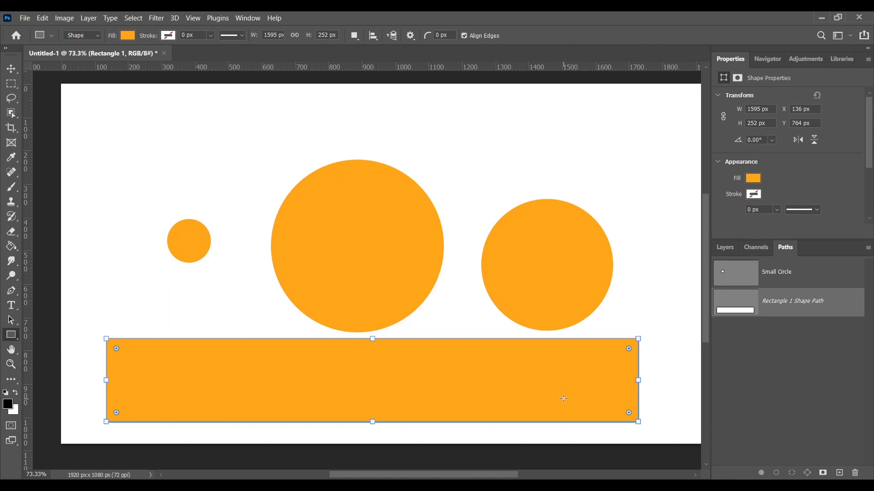
click(839, 473)
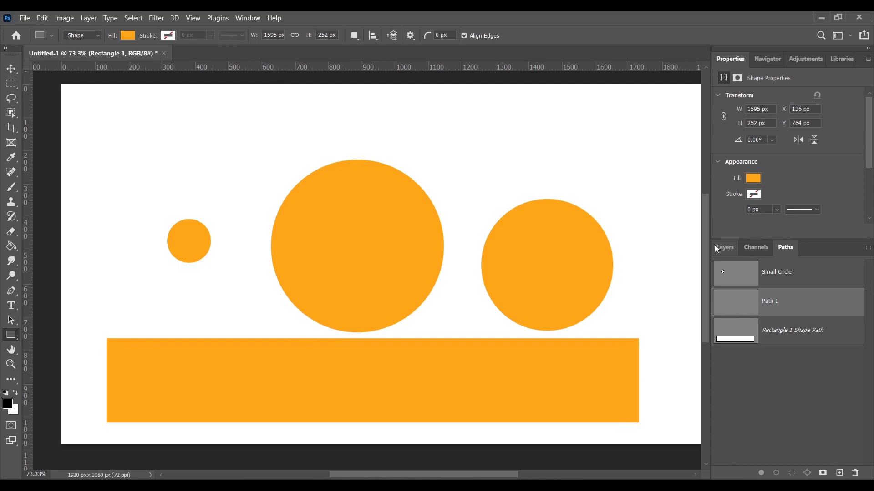
Delete the rectangle's shape path, the saved paths and all three ellipse layers to clear the canvas
click(808, 277)
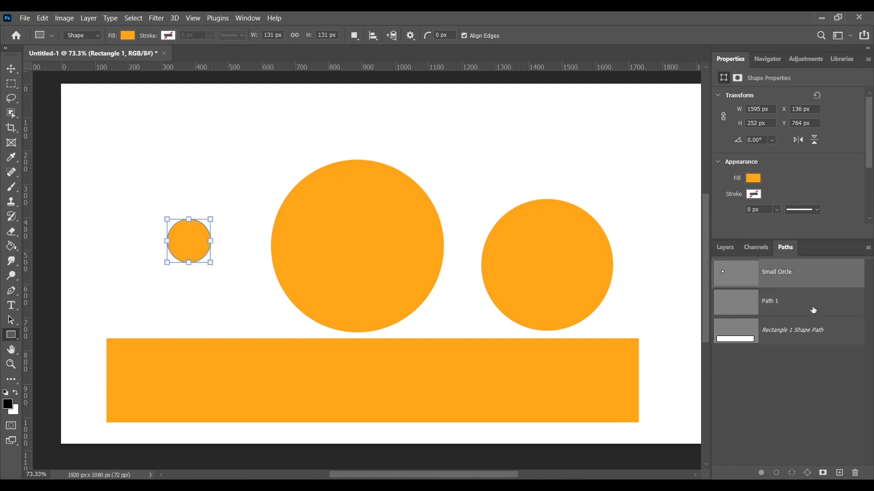
drag(808, 341, 855, 474)
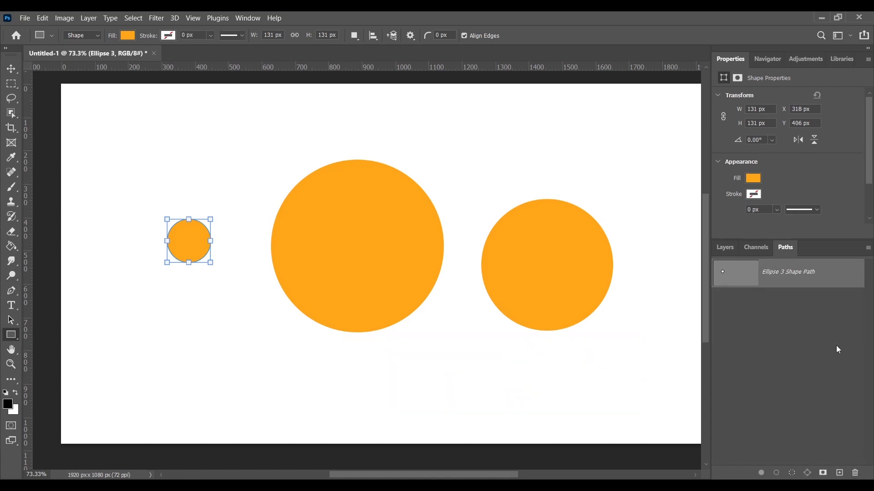
click(726, 248)
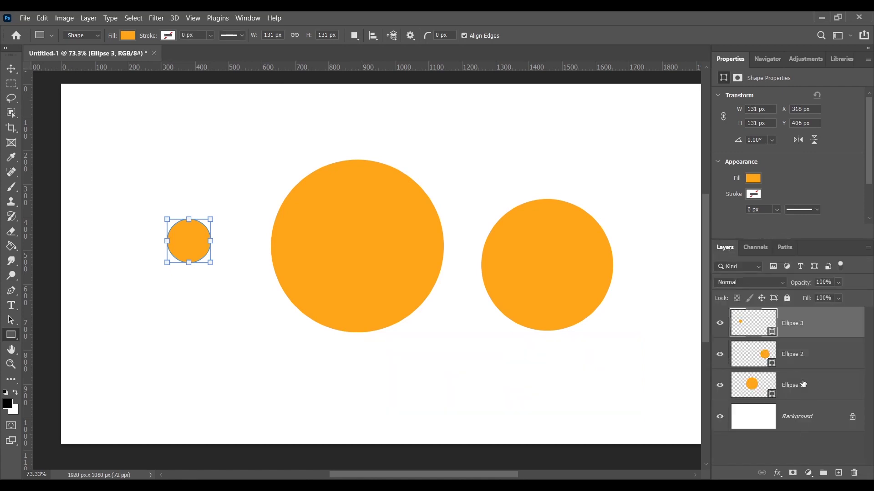
shift+click(817, 385)
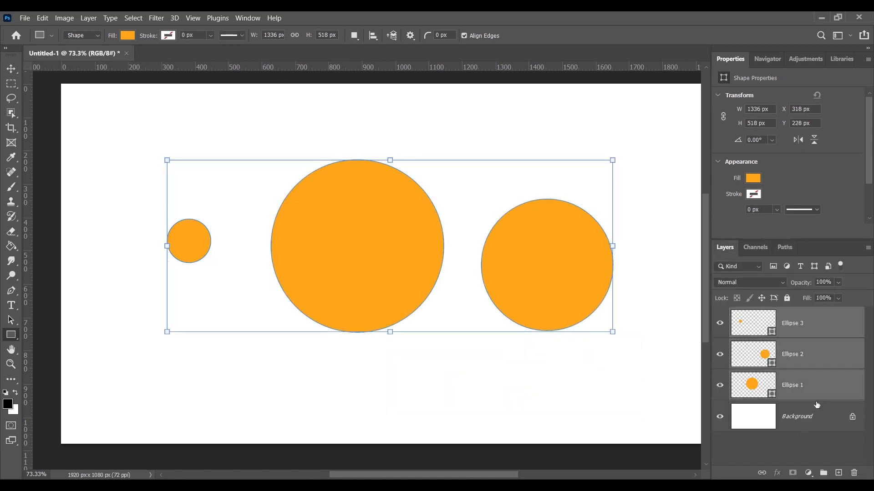
click(855, 473)
click(408, 202)
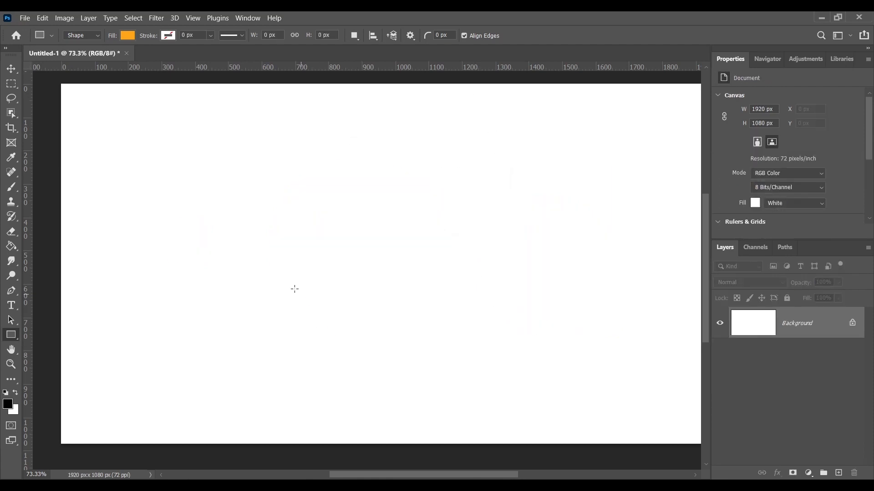
Activate the Pen tool and set its mode to Path
right_click(14, 339)
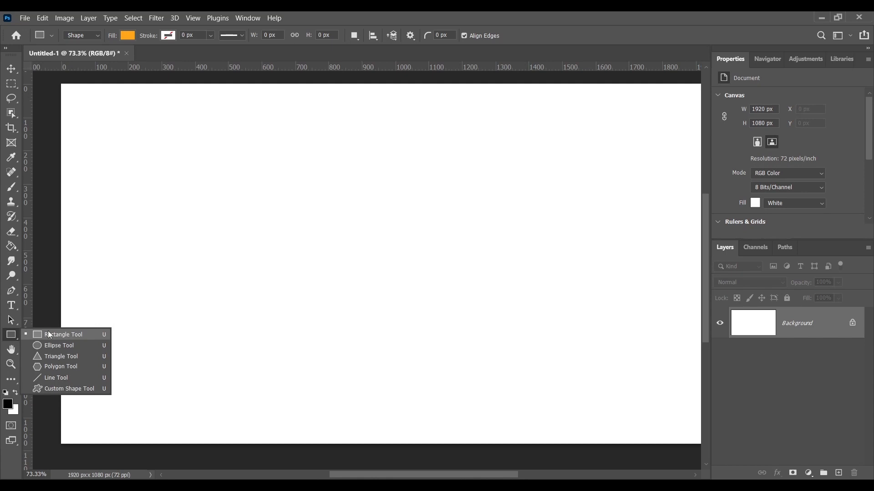
click(11, 337)
click(10, 293)
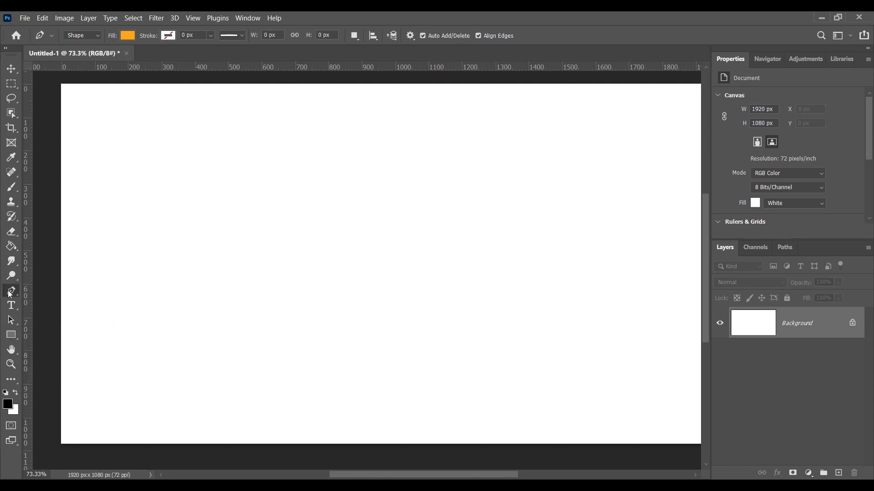
right_click(10, 293)
click(54, 291)
click(88, 36)
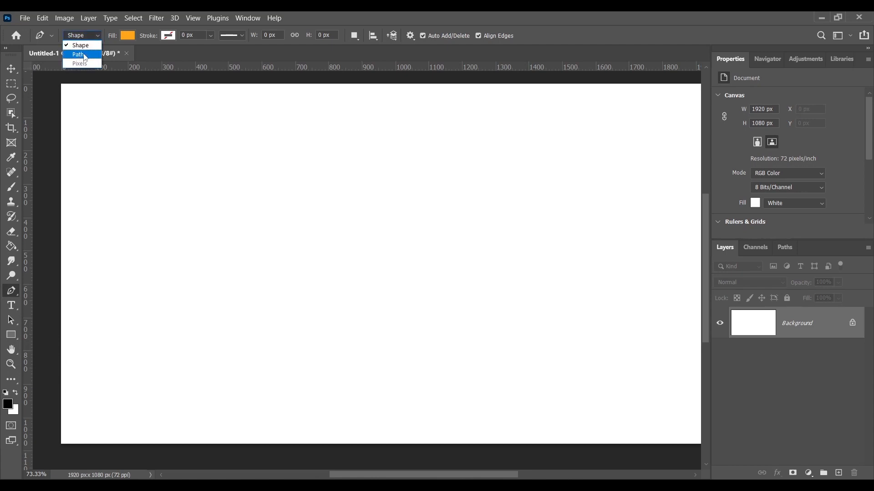
click(85, 55)
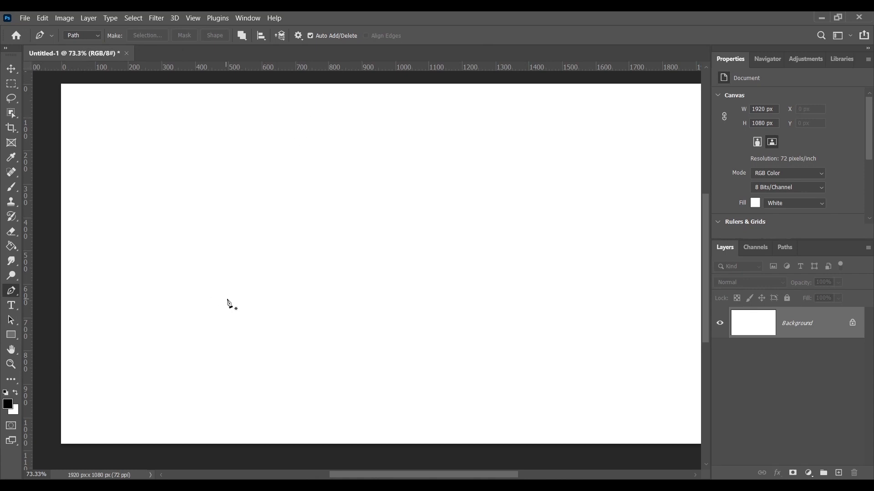
Draw a straight diagonal path segment rising to the right on the blank canvas, with the document's paths listed
click(229, 262)
click(785, 248)
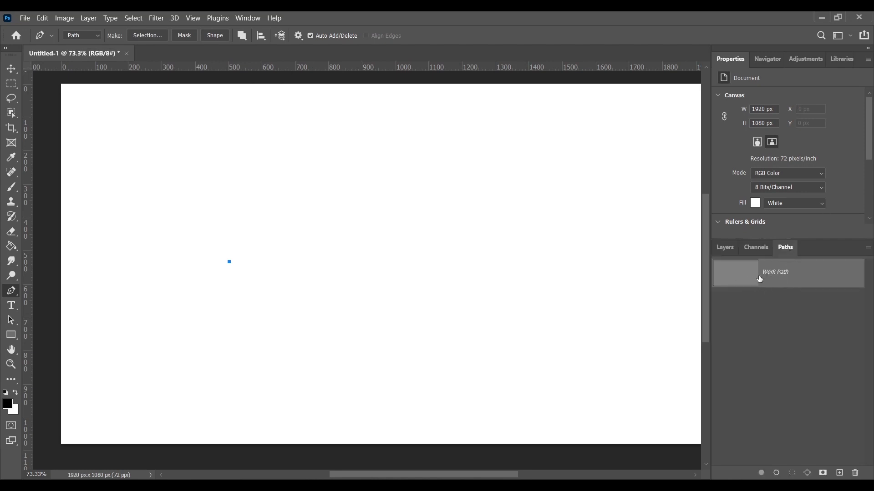
click(351, 147)
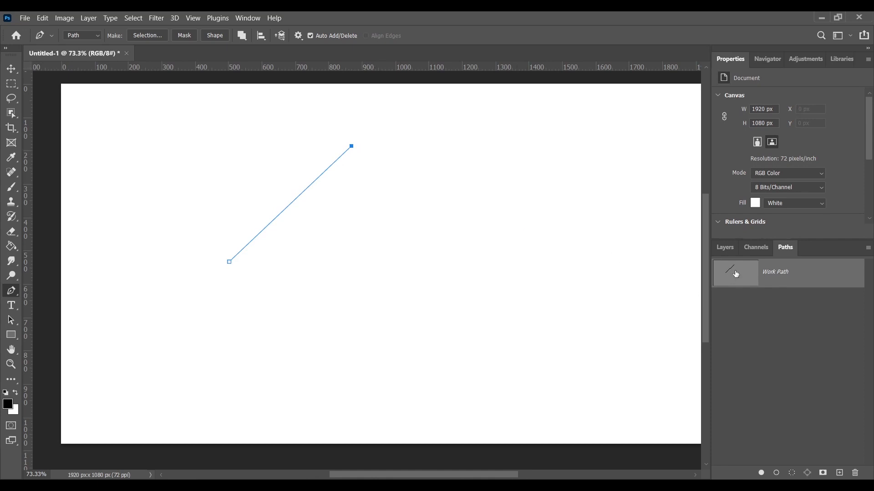
Continue the diagonal path segment with two more corner points and close it into a four-sided diamond
shift+click(541, 255)
shift+click(353, 357)
click(229, 262)
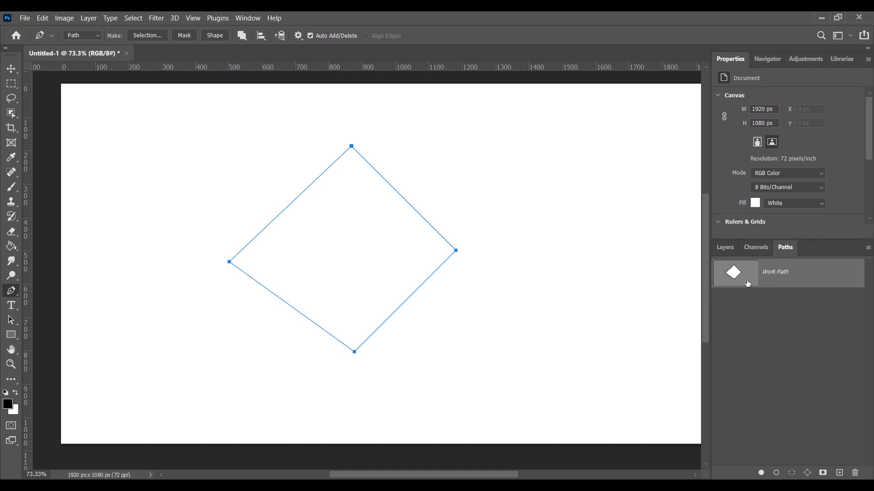
Convert the diamond work path into a new anti-aliased selection with a feather radius of 0 pixels
right_click(774, 277)
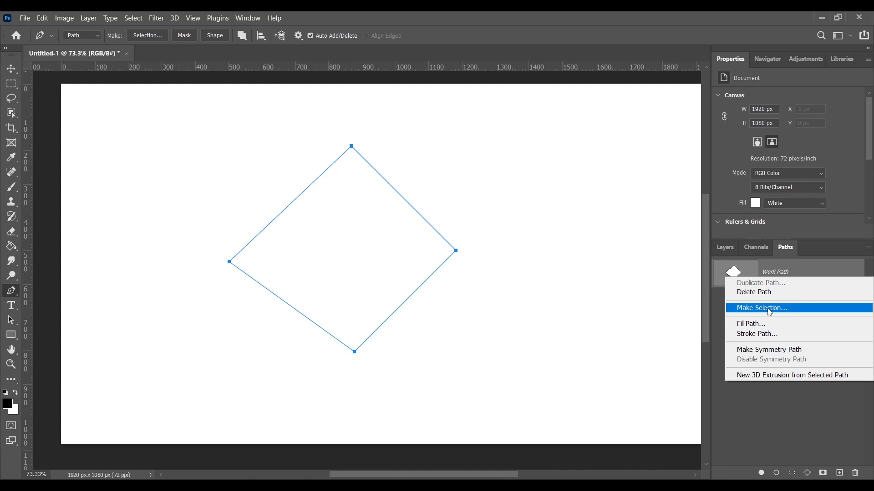
click(769, 310)
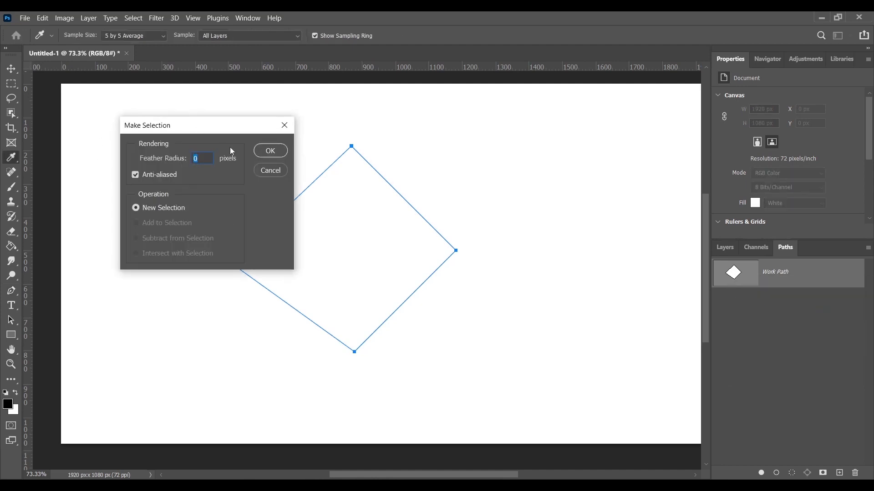
click(271, 154)
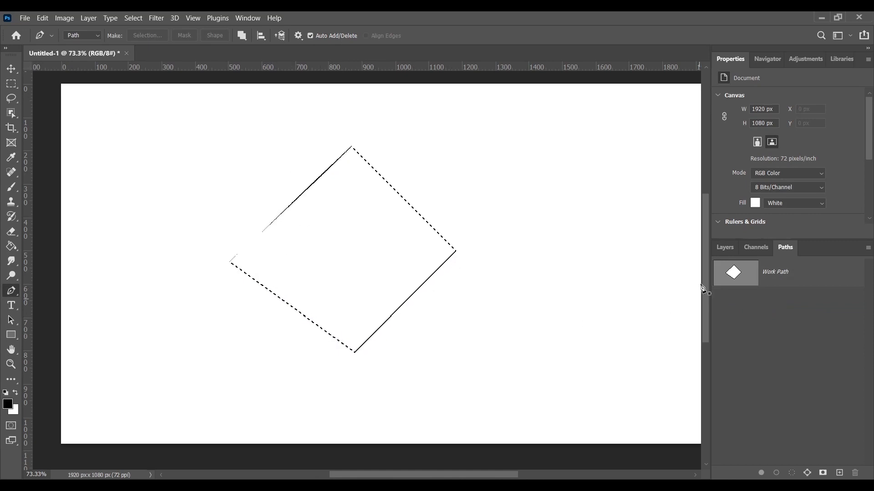
Add a new layer above the Background and set the foreground color to red
click(720, 250)
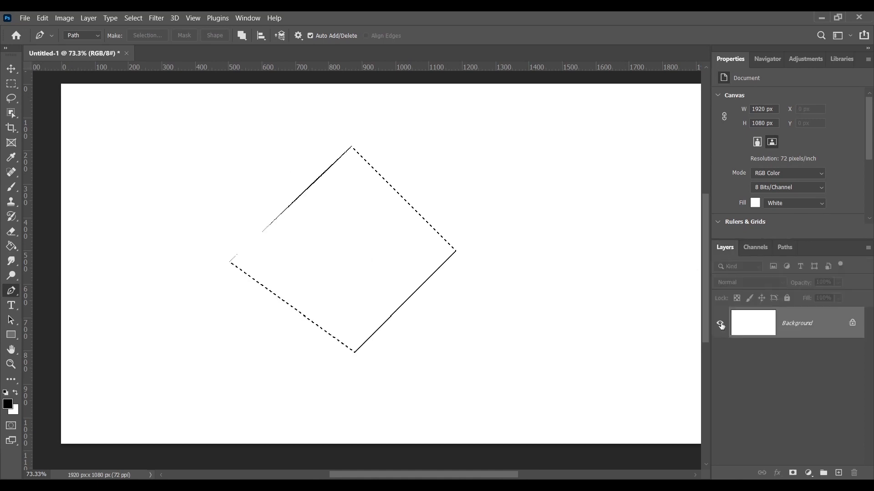
click(838, 473)
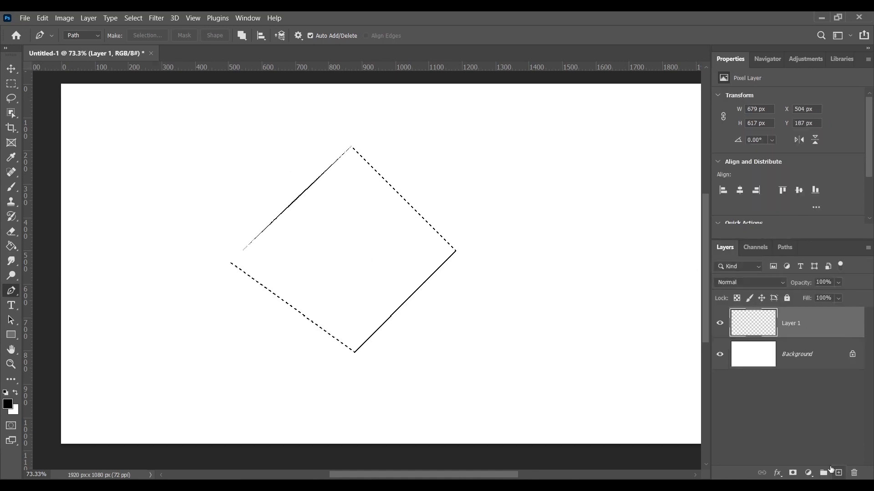
click(8, 404)
text(ff0000)
click(779, 259)
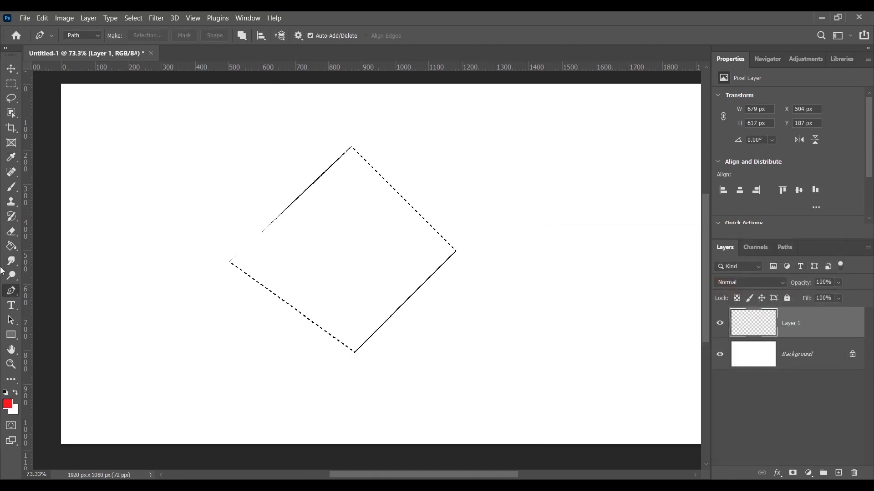
Fill the diamond selection on the new layer with the red foreground color using the Paint Bucket tool
click(11, 246)
right_click(10, 246)
click(68, 256)
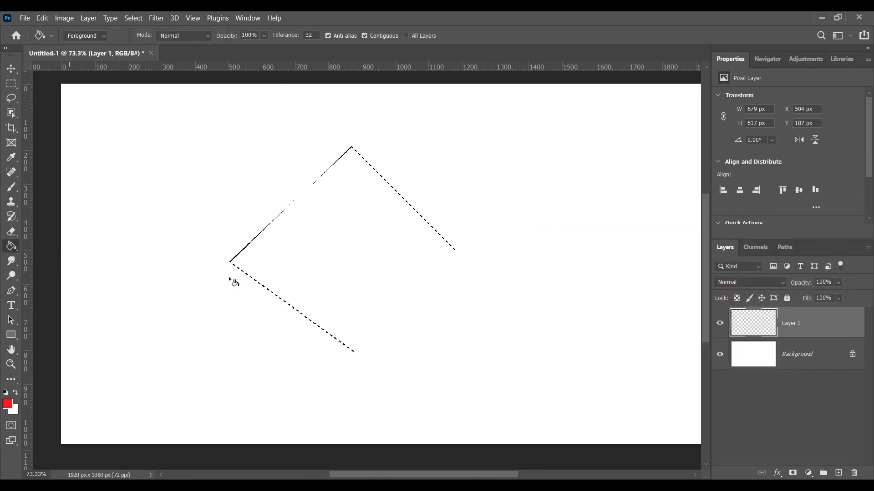
click(351, 246)
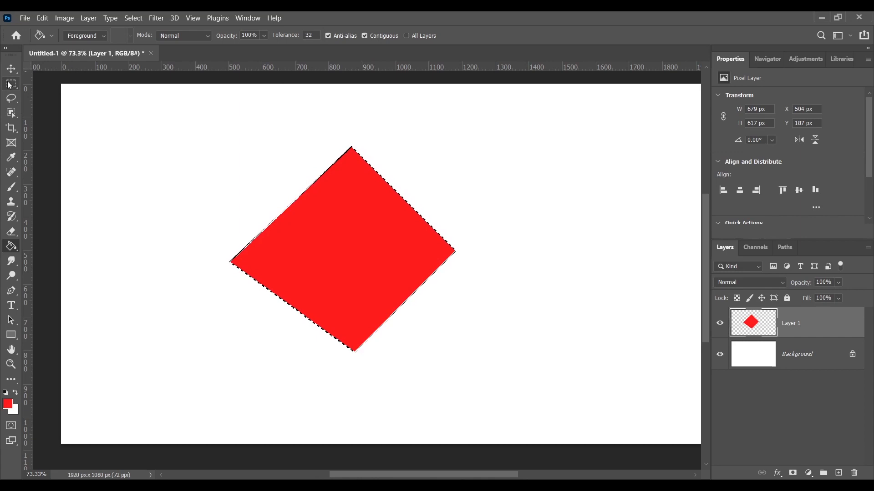
Deselect the diamond selection and move the red diamond slightly with the Move tool
click(11, 84)
right_click(329, 224)
click(353, 233)
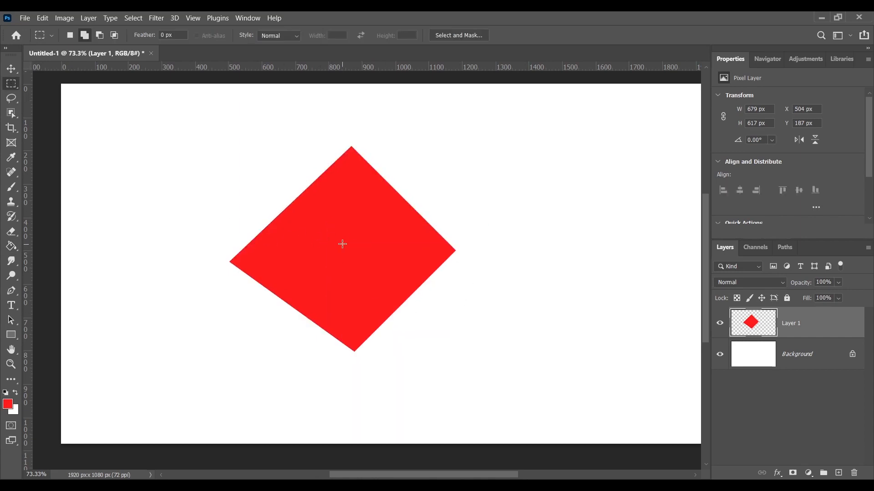
key(ctrl)
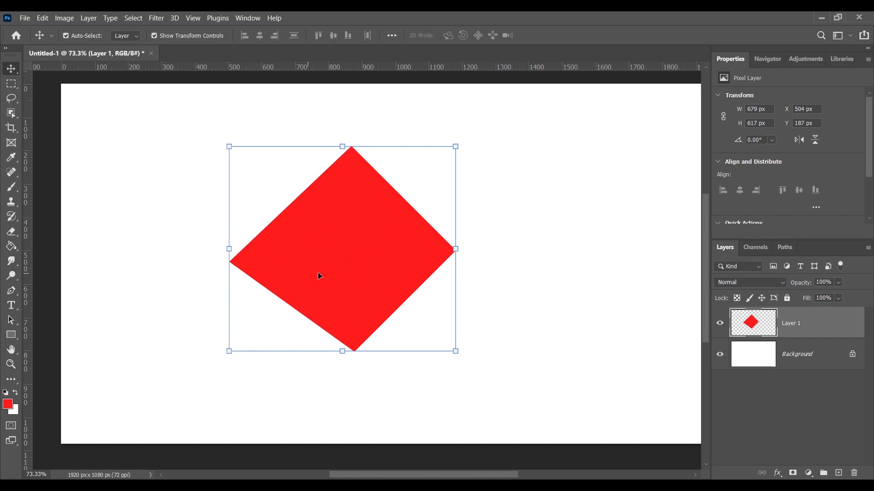
mouse_move(365, 234)
mouse_down()
mouse_move(396, 237)
mouse_move(421, 282)
mouse_move(387, 312)
mouse_move(282, 255)
mouse_move(342, 203)
mouse_move(416, 253)
mouse_move(338, 297)
mouse_move(268, 229)
mouse_move(414, 201)
mouse_move(417, 288)
mouse_move(336, 270)
mouse_move(355, 238)
mouse_up()
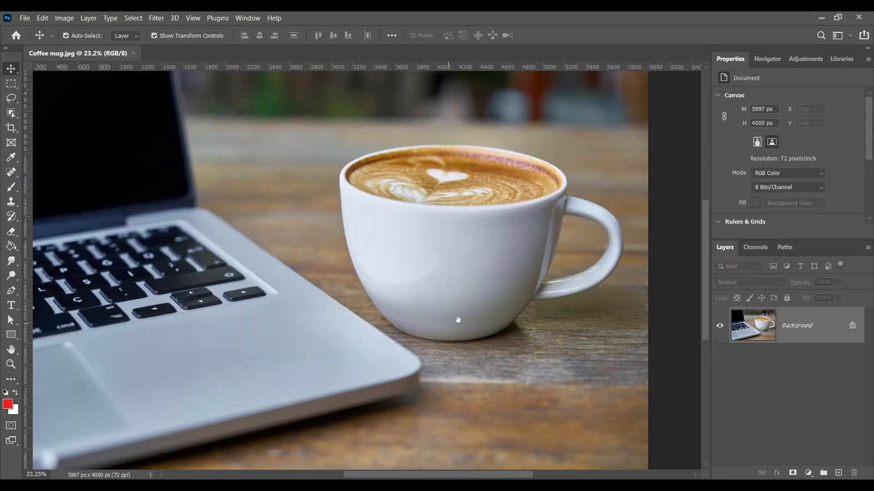
Trace the coffee mug's outer outline, handle included, using the Pen tool in Path mode, and turn the path into a vector mask
drag(533, 273, 473, 255)
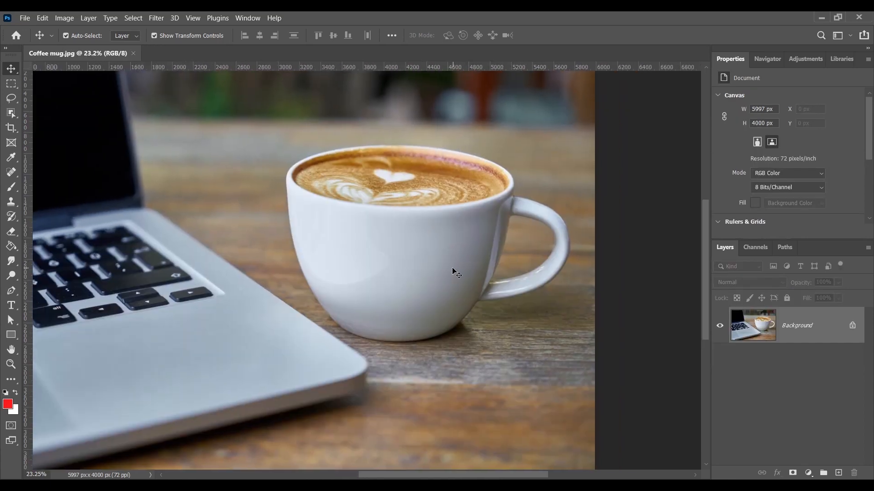
drag(11, 290, 57, 288)
click(86, 35)
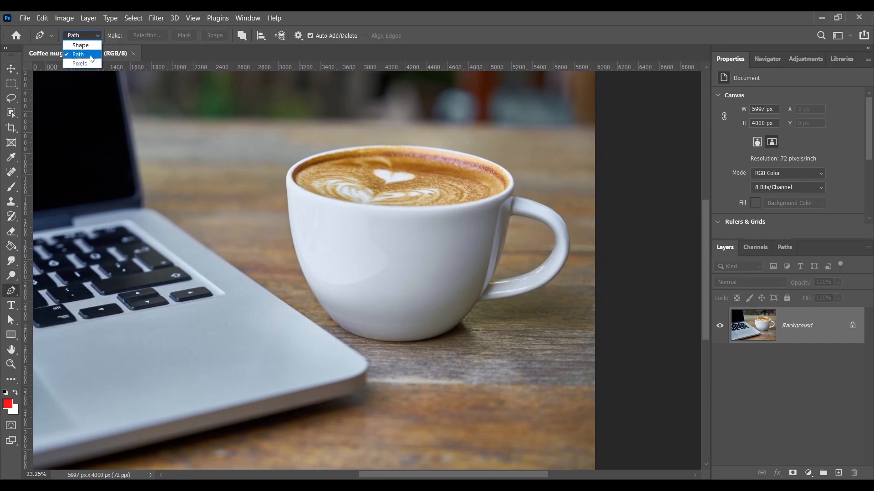
click(86, 55)
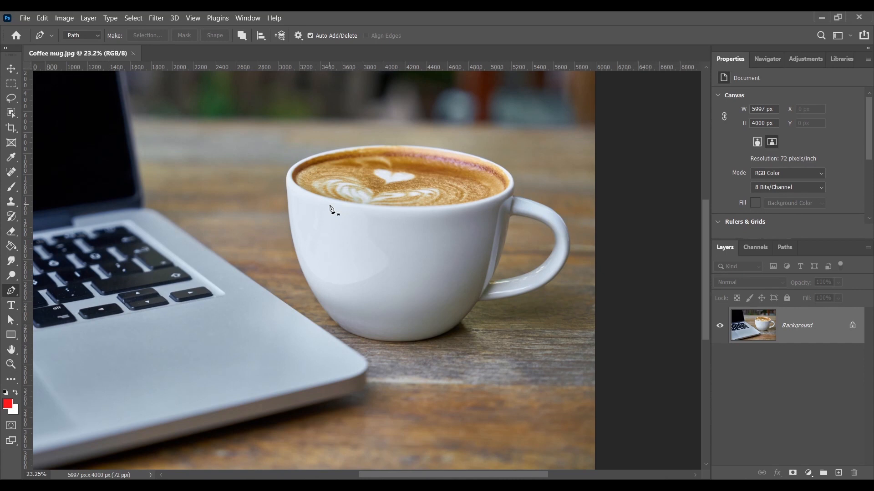
drag(373, 231, 412, 230)
drag(416, 279, 332, 328)
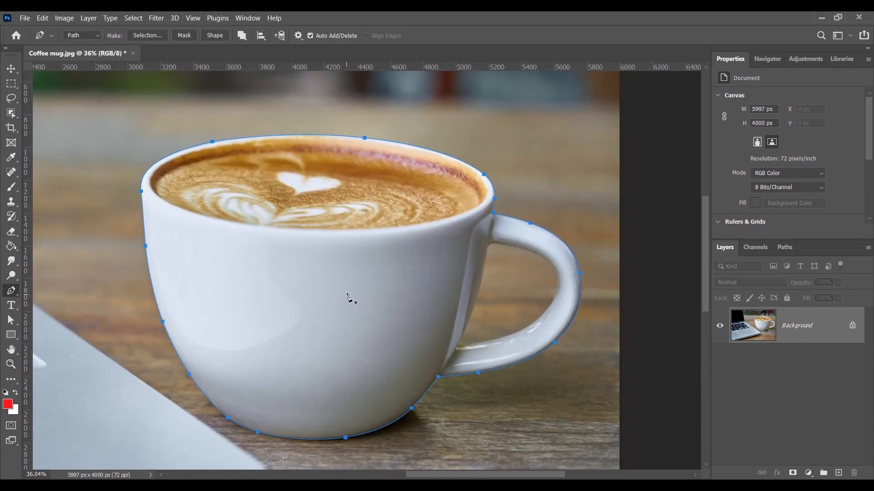
click(183, 37)
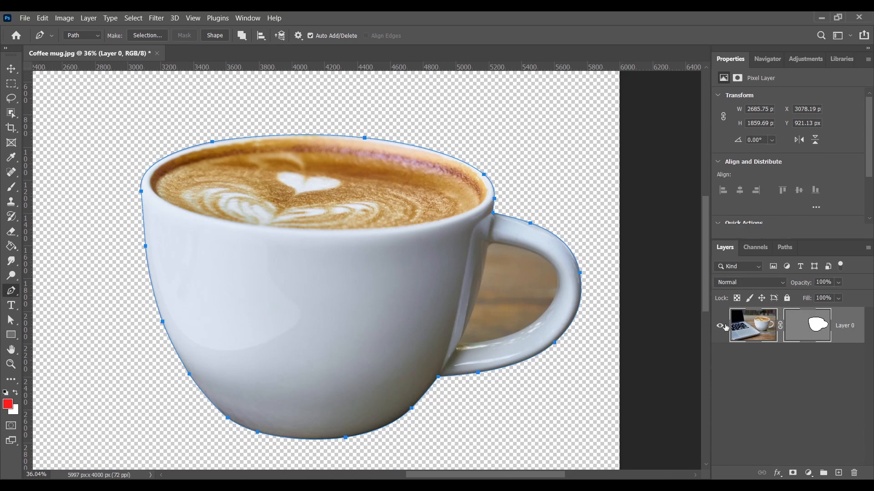
Trace the opening inside the mug's handle as a closed path on the vector mask
click(529, 219)
scroll(528, 313, up, 3)
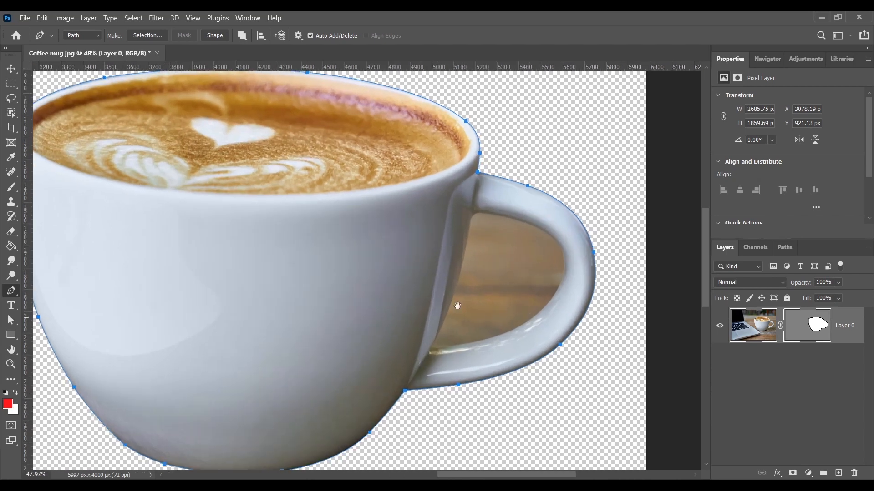
click(487, 157)
click(437, 325)
drag(570, 286, 616, 253)
drag(594, 176, 573, 164)
click(505, 147)
click(487, 156)
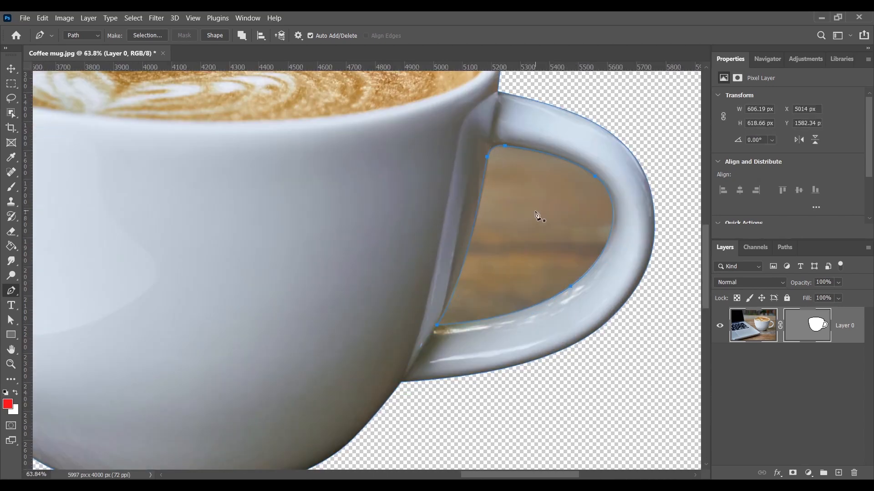
Set the handle opening's path operation to Subtract Front Shape to cut the wood background out of the handle
click(242, 36)
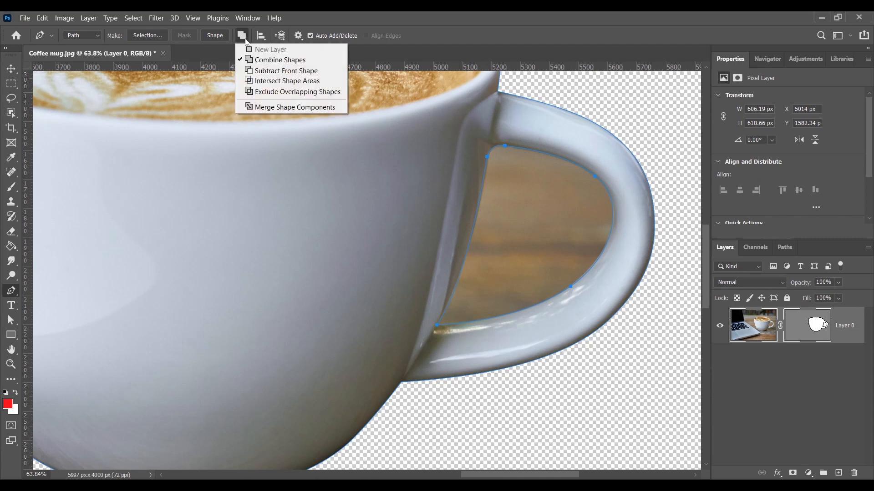
click(280, 72)
scroll(484, 280, down, 2)
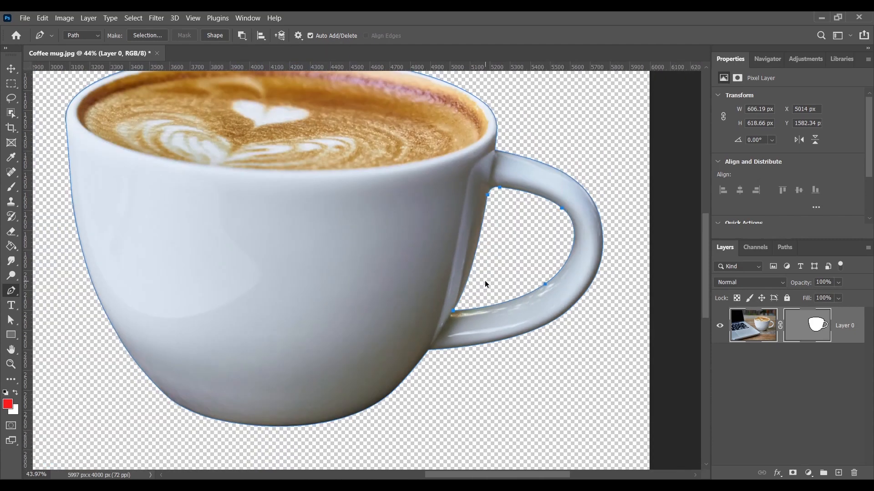
scroll(415, 278, down, 2)
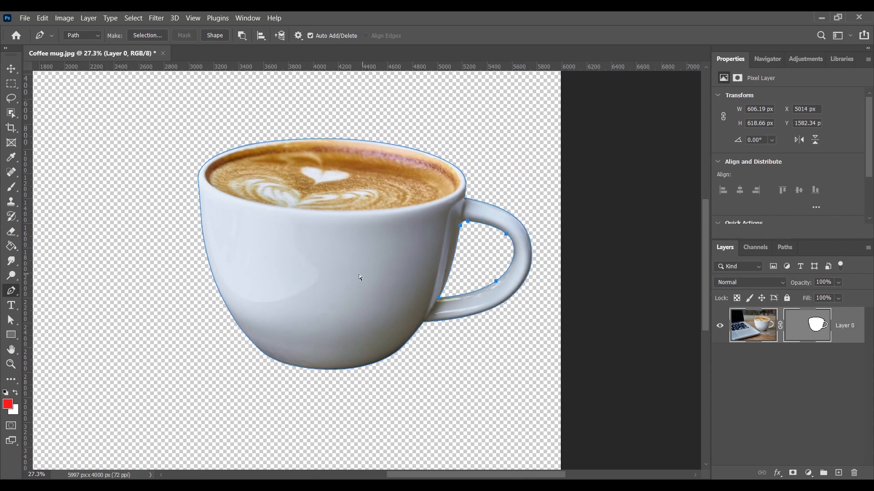
scroll(473, 267, up, 2)
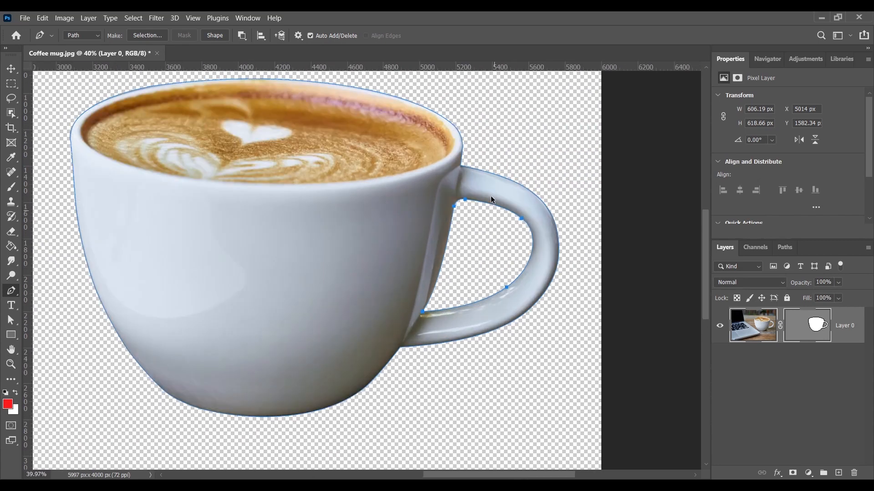
Select the outer path component of the mug's vector mask, then activate the Move tool
ctrl+click(372, 260)
scroll(372, 260, down, 1)
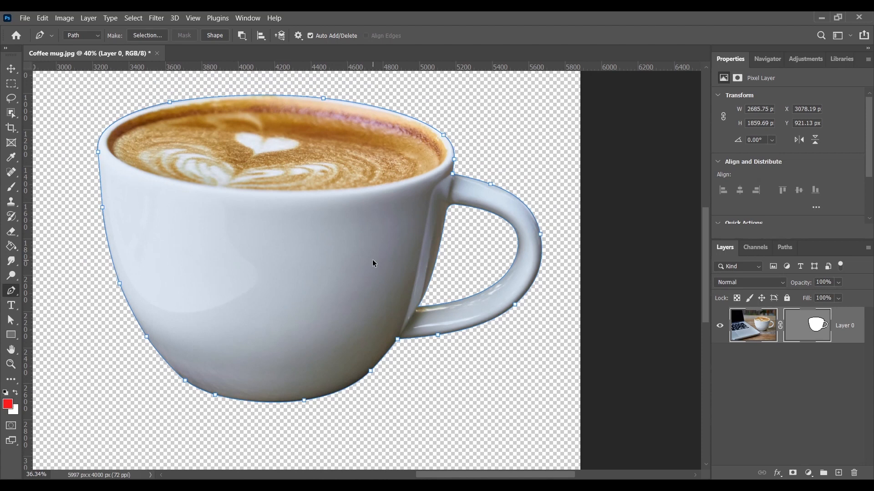
scroll(372, 263, down, 4)
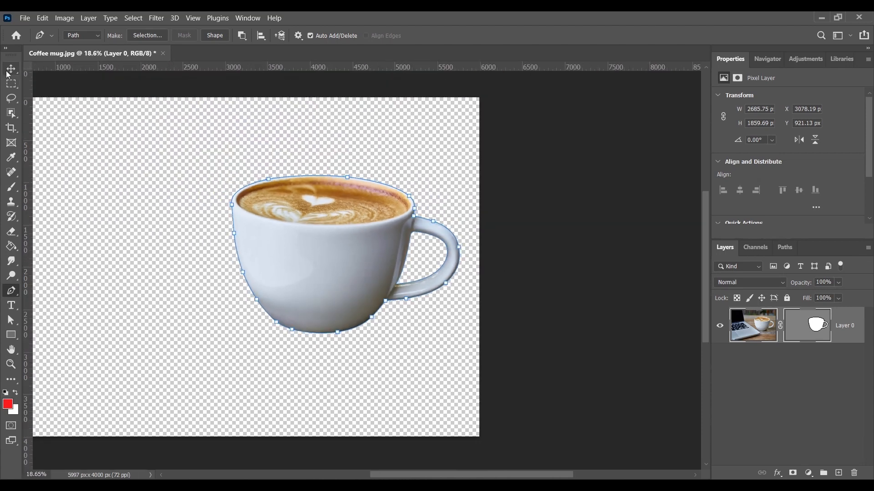
click(11, 69)
click(522, 353)
drag(351, 346, 467, 349)
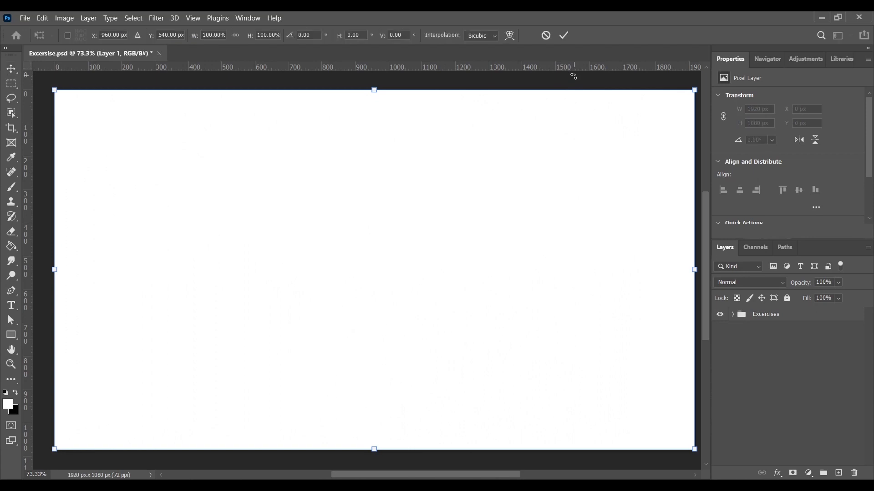
Commit the transform in Excersise.psd, deselect the layer, and look at the modes available for the Pen tool
key(Return)
click(752, 342)
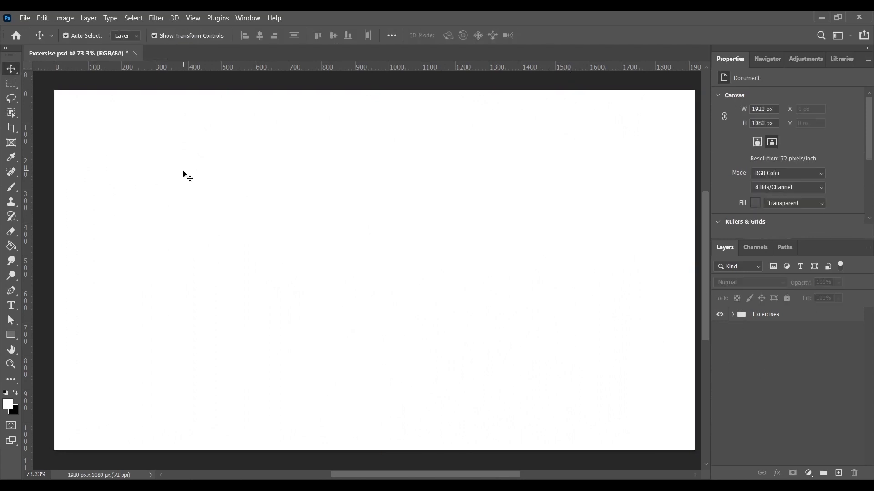
click(11, 290)
click(54, 294)
click(89, 35)
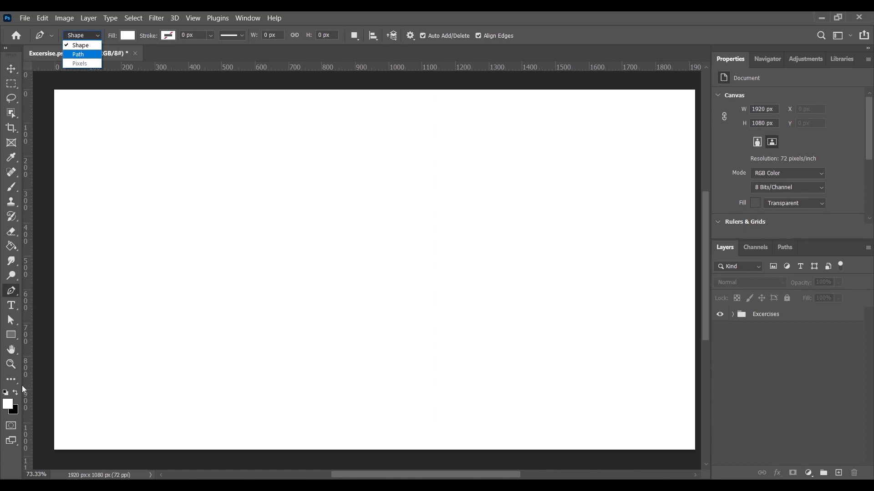
Activate the Rectangle tool and view its Shape, Path and Pixels modes, leaving it on Shape
click(12, 338)
drag(13, 339, 61, 337)
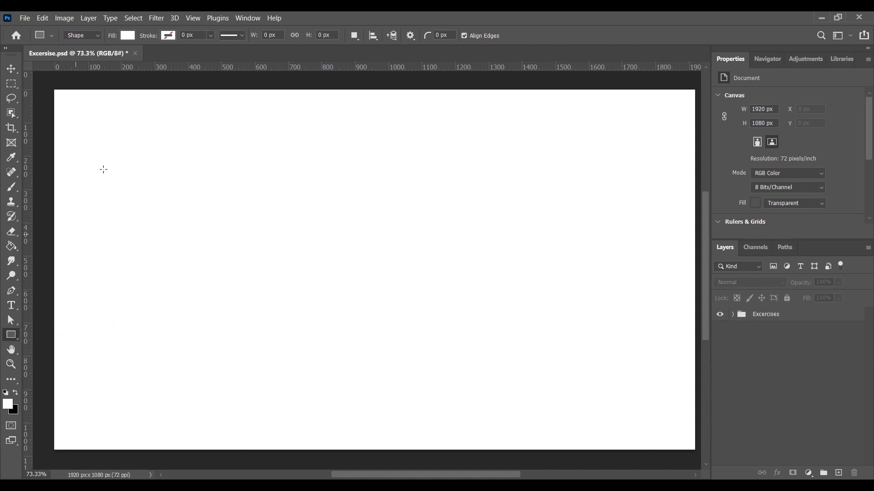
click(97, 36)
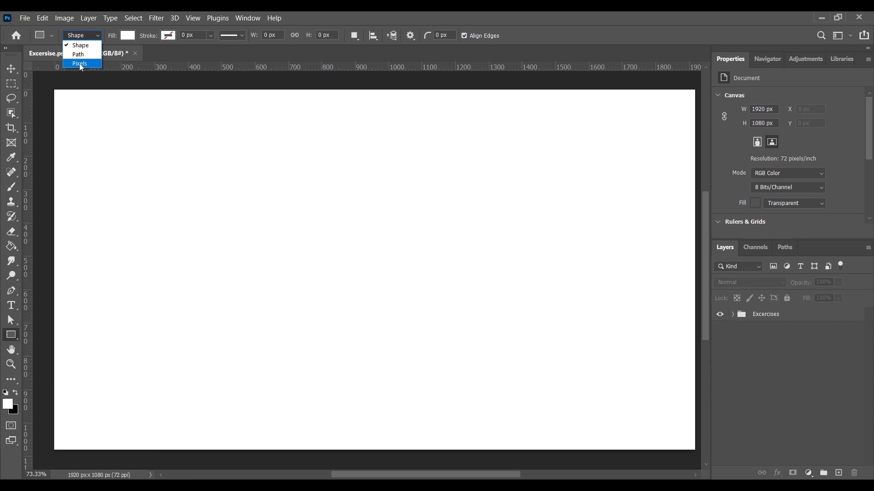
click(11, 338)
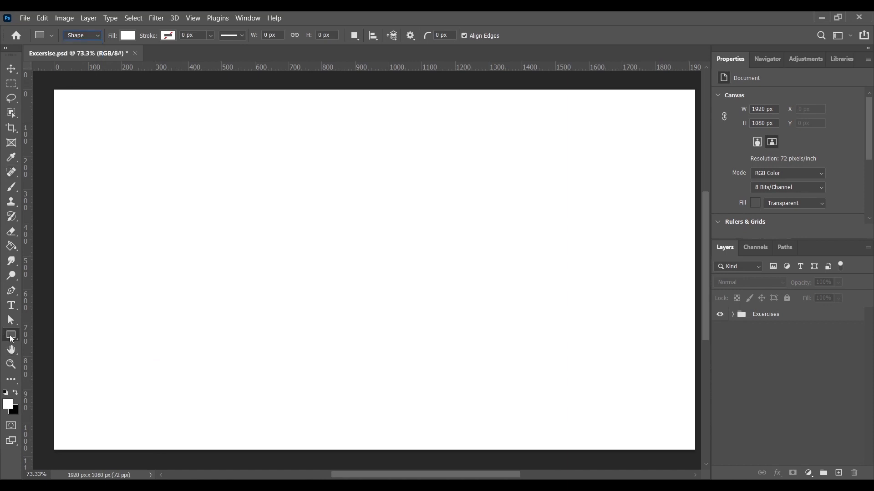
Activate the Custom Shape tool and view the preset shapes in the Wild Animals group
right_click(13, 337)
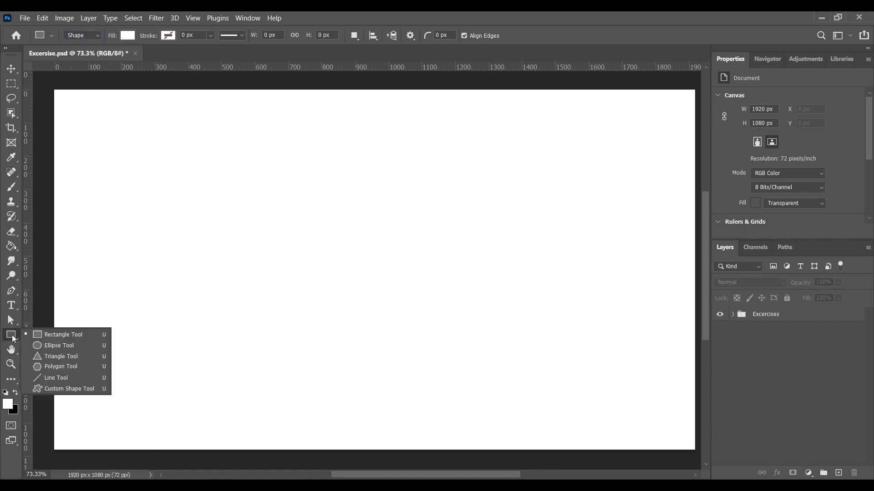
click(69, 389)
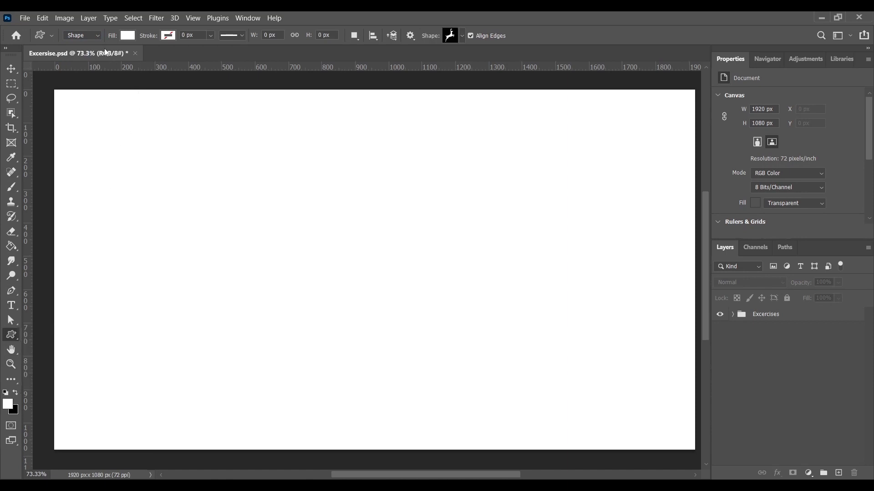
click(460, 37)
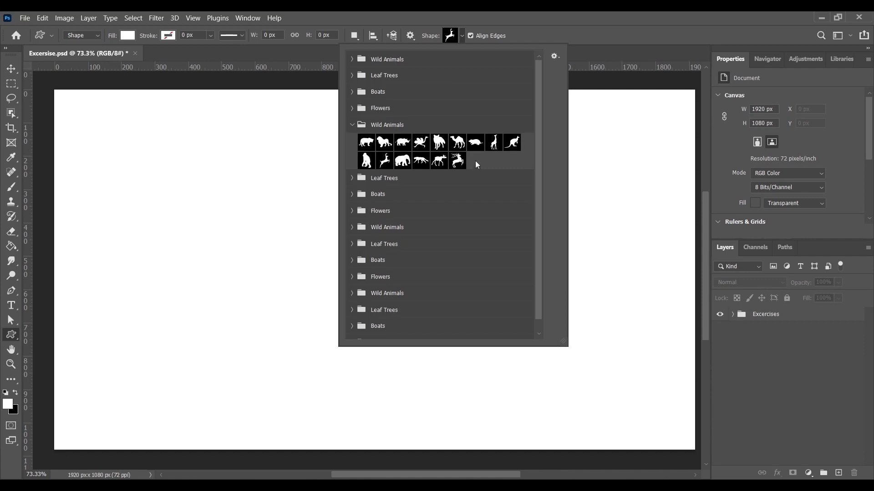
click(461, 36)
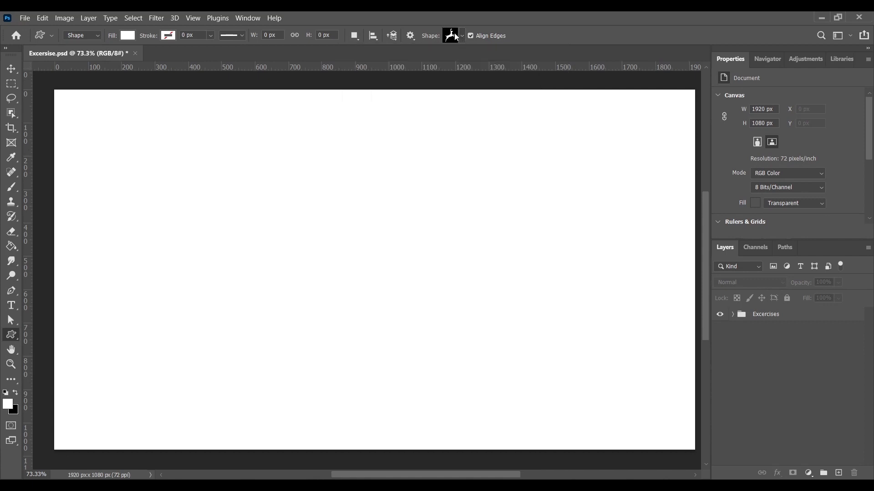
Set the Custom Shape tool to Pixels mode, add a new layer and draw a purple deer about 551 × 810 px on the canvas's left half
click(82, 35)
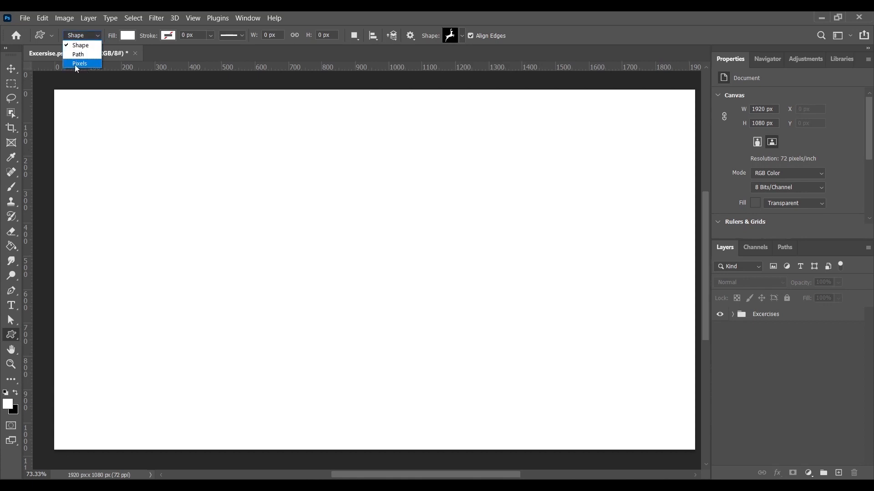
click(79, 64)
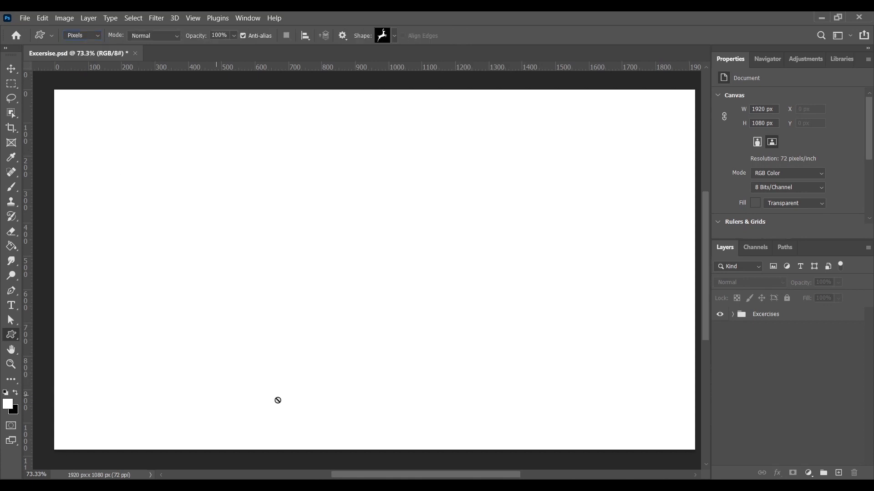
click(166, 360)
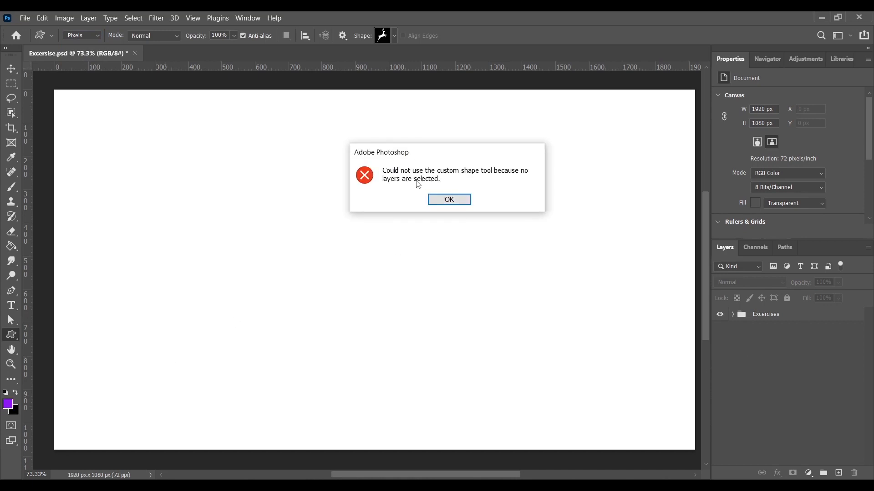
click(448, 200)
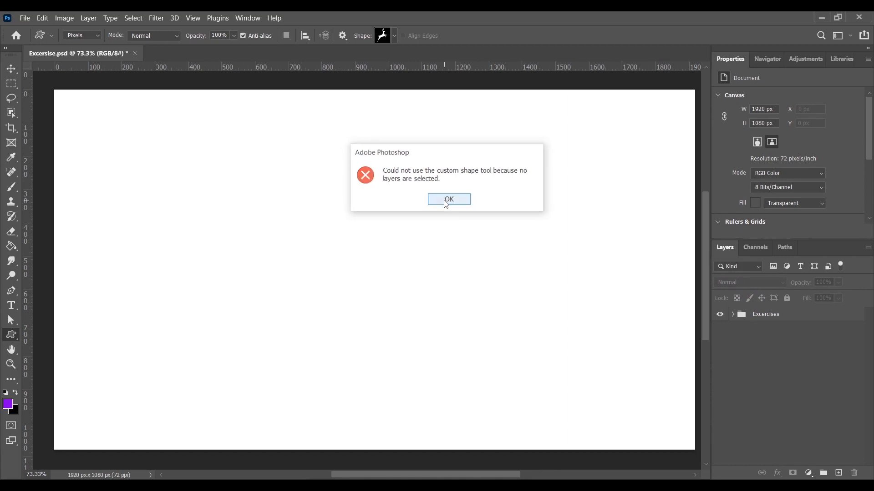
click(446, 200)
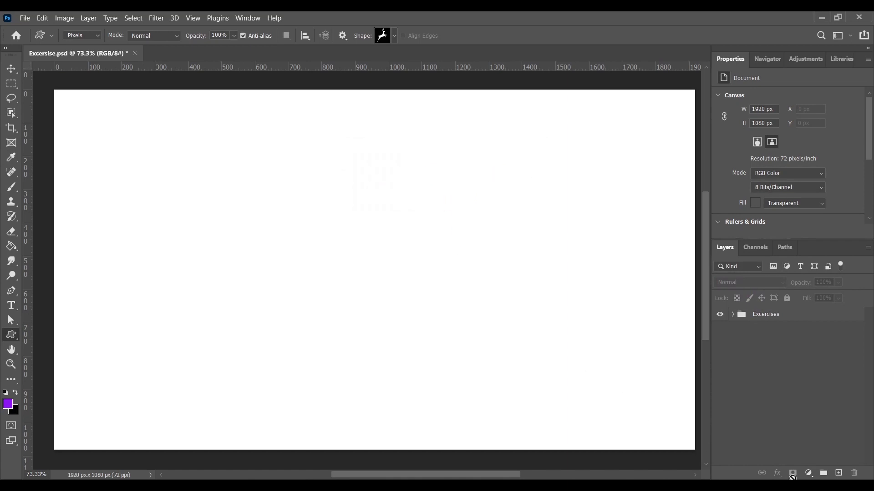
click(837, 473)
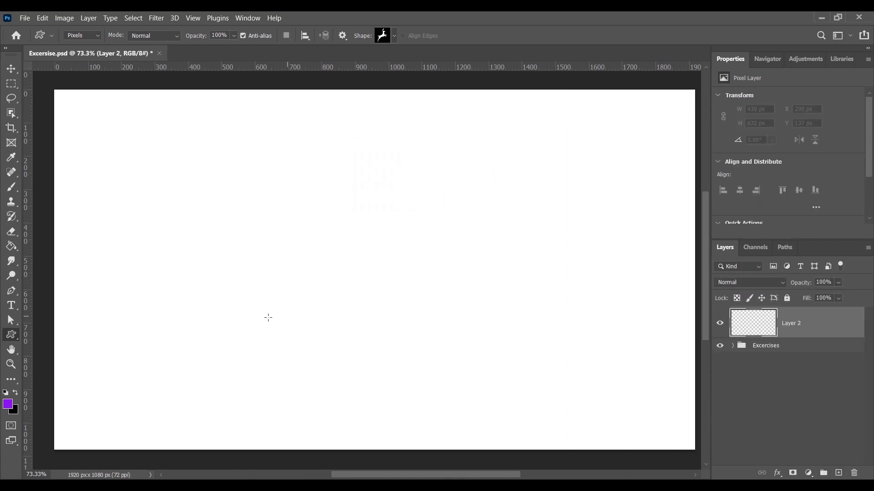
drag(118, 386, 334, 119)
Add the text label "Raster" beneath the purple deer and select the deer's layer
key(t)
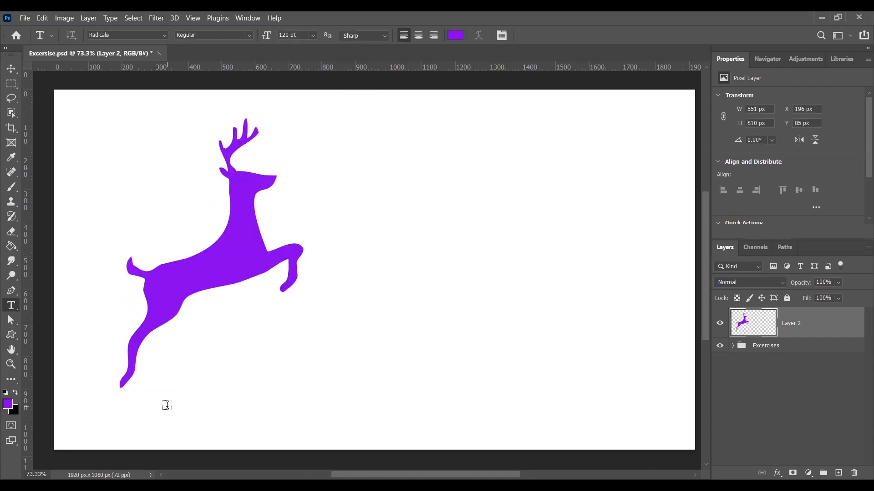
click(166, 405)
text(Raster)
key(ctrl+Return)
key(v)
click(254, 250)
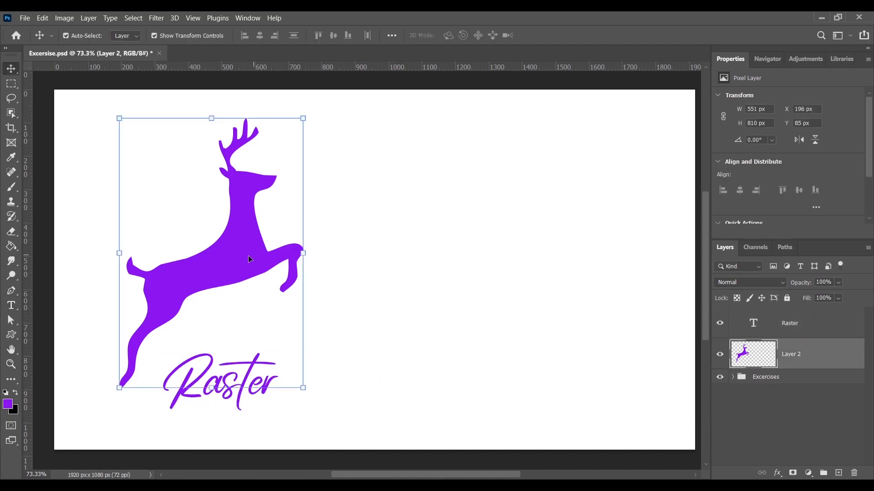
Draw a second deer about 556 × 818 px with the Custom Shape tool in Shape mode, beside the purple one
drag(11, 335, 60, 390)
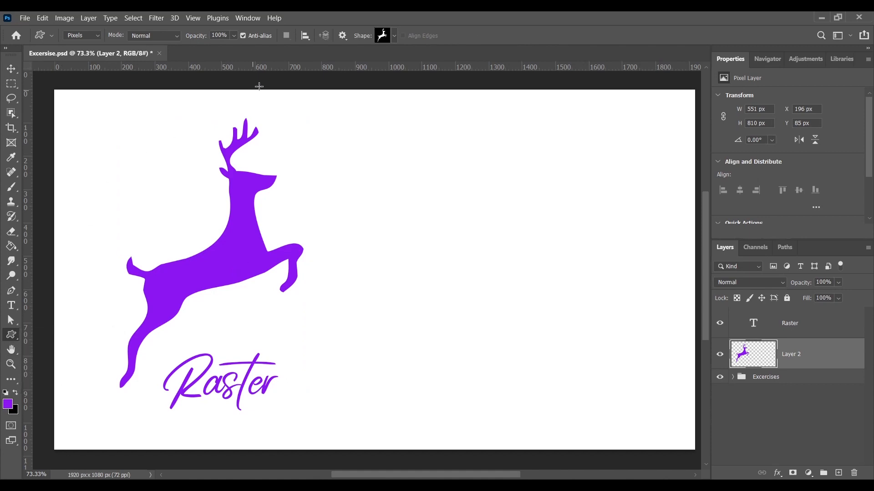
click(81, 35)
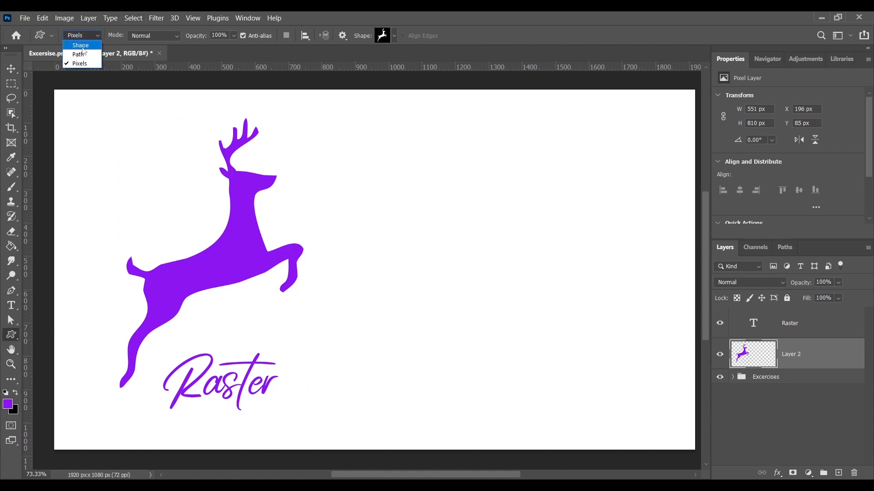
click(80, 45)
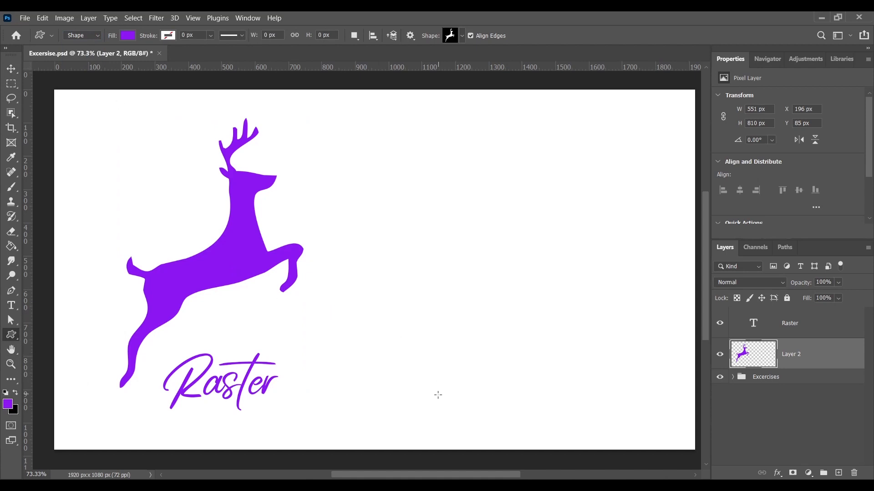
drag(437, 398, 630, 125)
Change the second deer's fill color to magenta f216ef
double_click(757, 360)
click(701, 290)
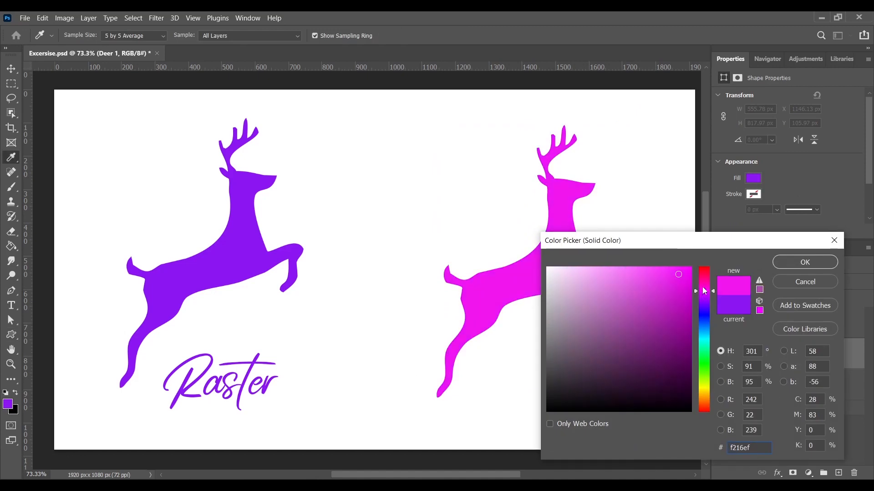
click(799, 259)
Duplicate the "Raster" label beneath the magenta deer and change the copy's text to "Vector"
key(v)
drag(231, 390, 559, 392)
double_click(559, 393)
text(Vector)
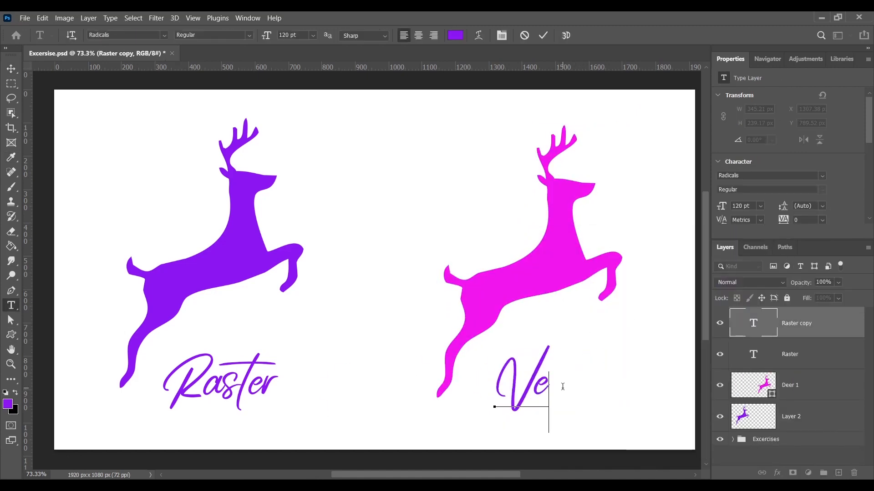
click(343, 159)
Sample the magenta deer's color and apply it to the "Vector" label
key(b)
alt+click(546, 279)
key(alt+BackSpace)
key(v)
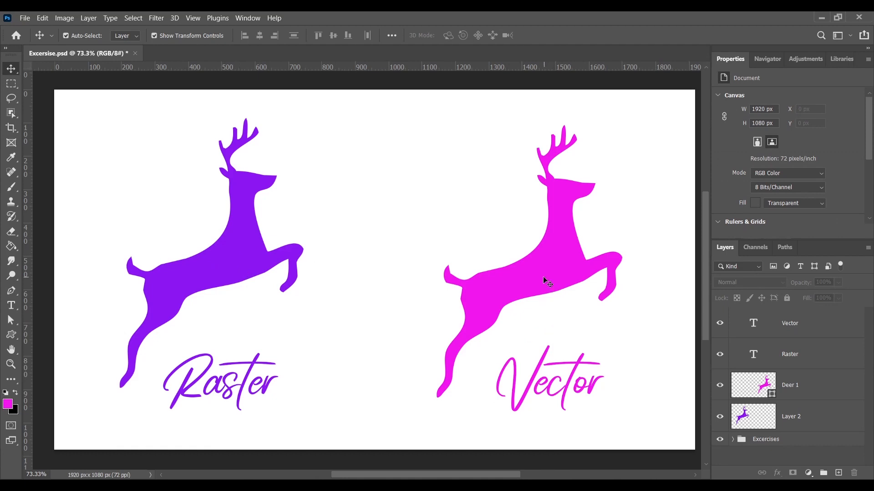
Try moving the throat anchor point of the magenta deer with the Direct Selection tool, and undo the change
click(546, 282)
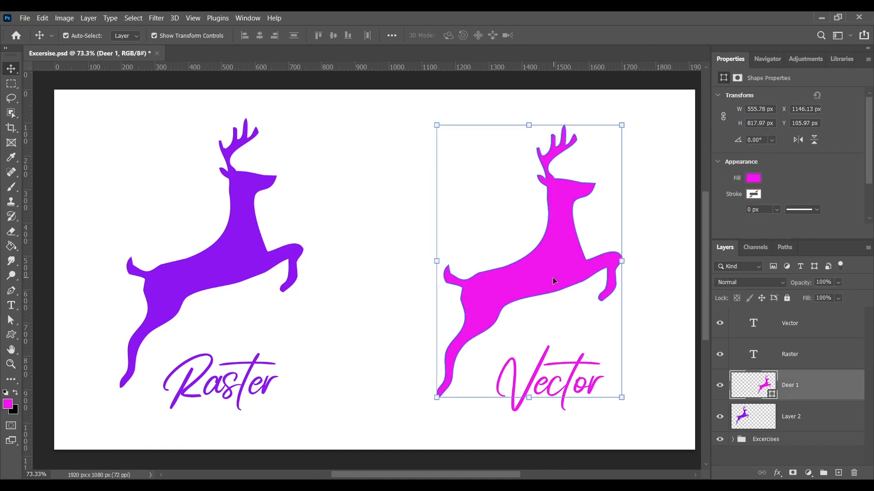
drag(10, 320, 59, 334)
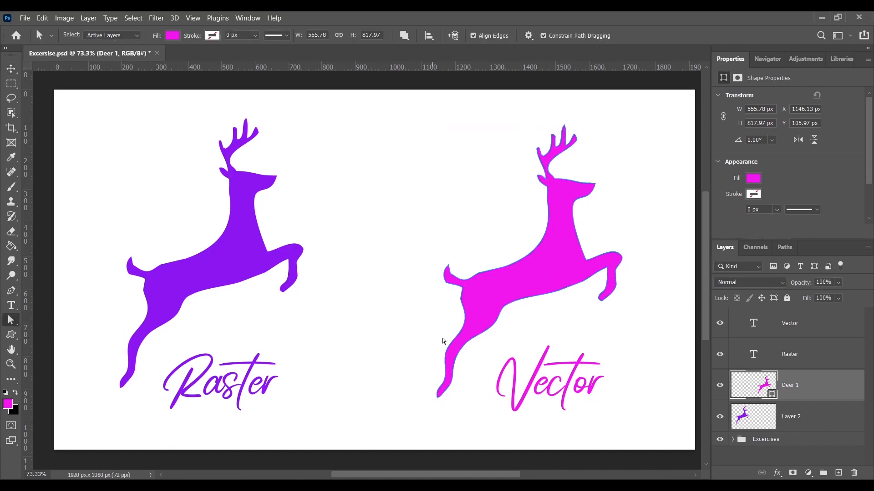
click(487, 279)
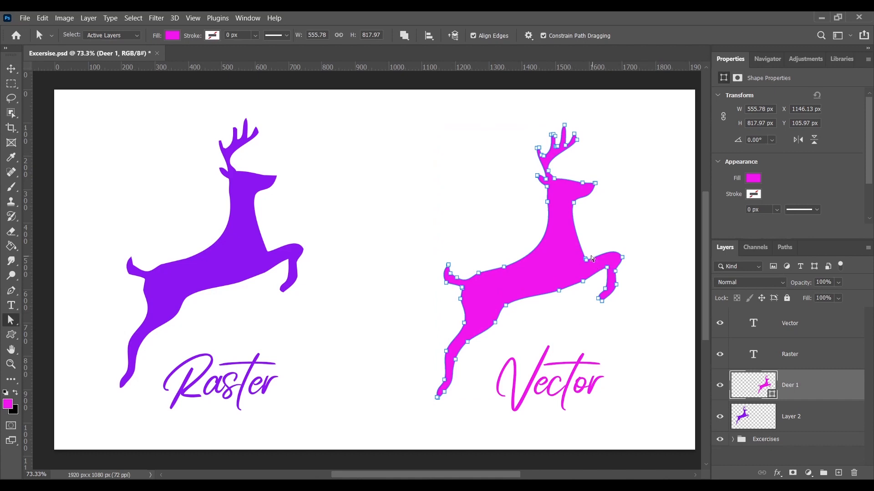
drag(573, 205, 608, 212)
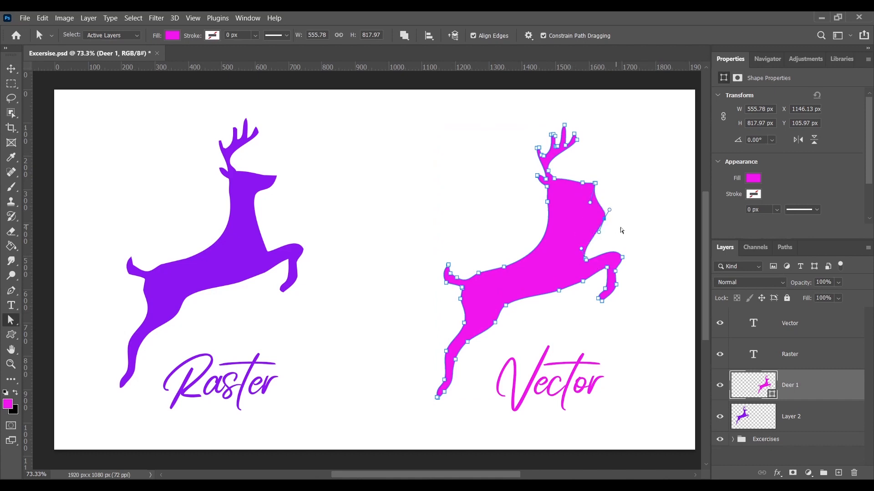
key(ctrl+z)
click(589, 233)
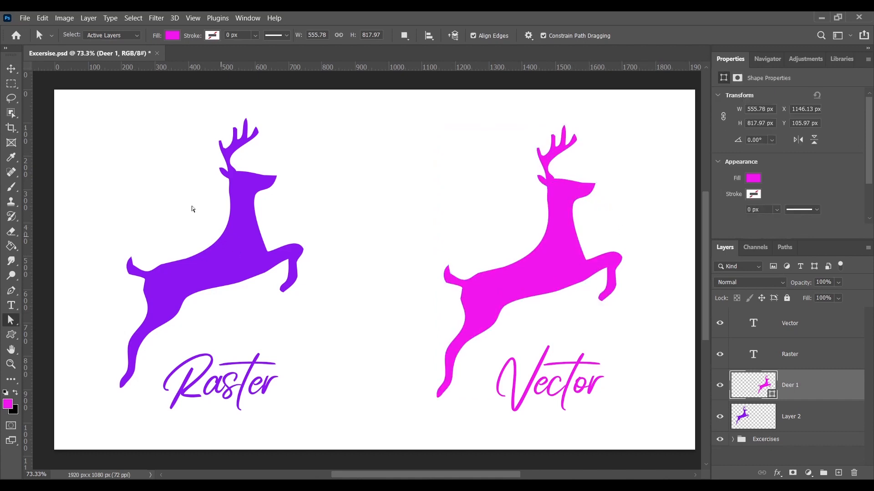
Try to select anchor points on the purple pixel deer with the Direct Selection tool
click(11, 68)
click(224, 271)
mouse_move(223, 272)
mouse_down()
mouse_move(218, 250)
mouse_move(234, 273)
mouse_up()
click(11, 320)
right_click(11, 320)
click(69, 332)
drag(104, 249, 272, 335)
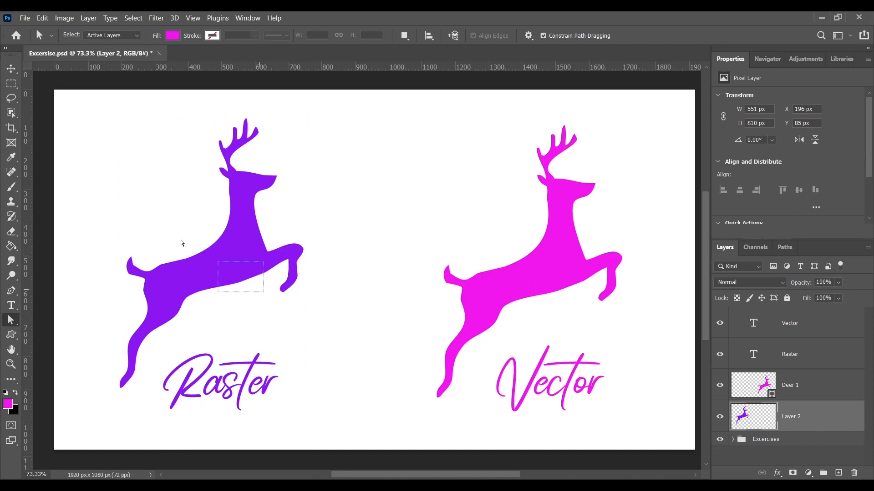
drag(183, 224, 321, 298)
Select both deer layers and scale them down together around their center to about 8.05%
click(10, 68)
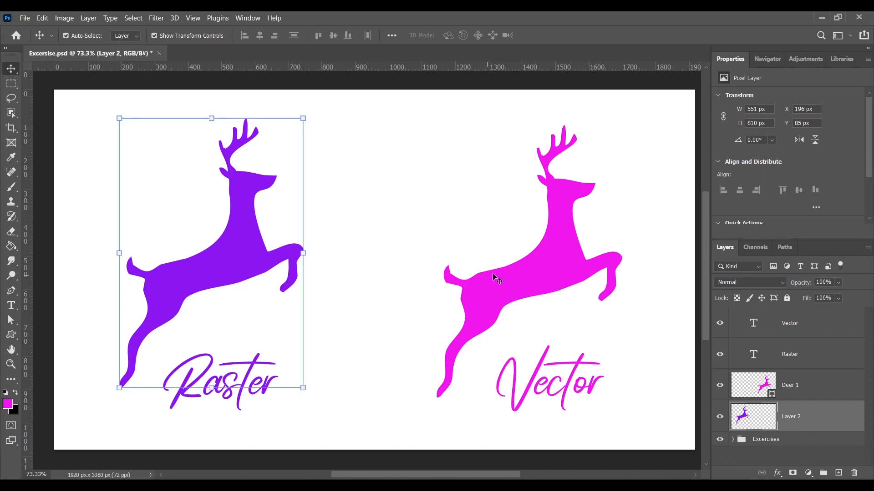
click(508, 273)
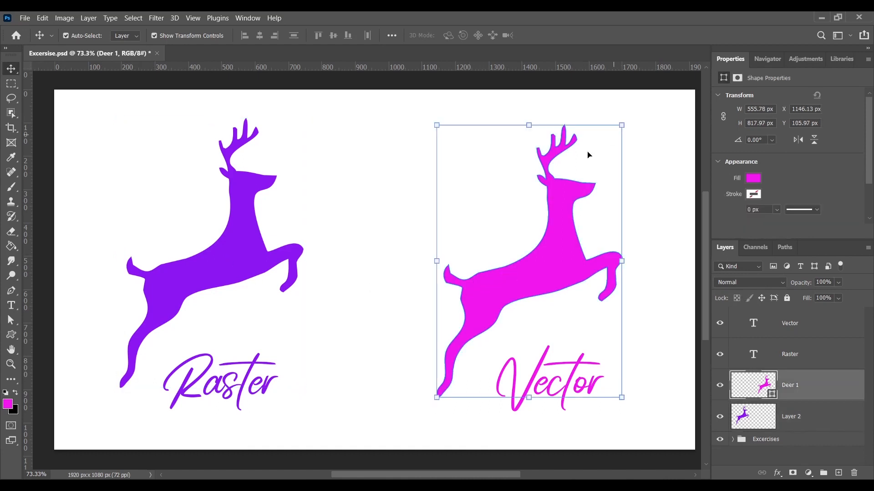
ctrl+click(817, 422)
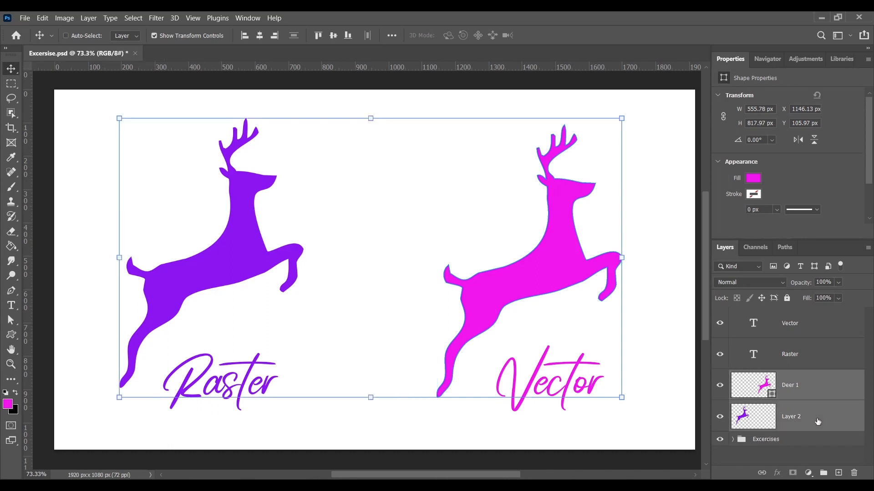
key(ctrl)
drag(622, 118, 383, 232)
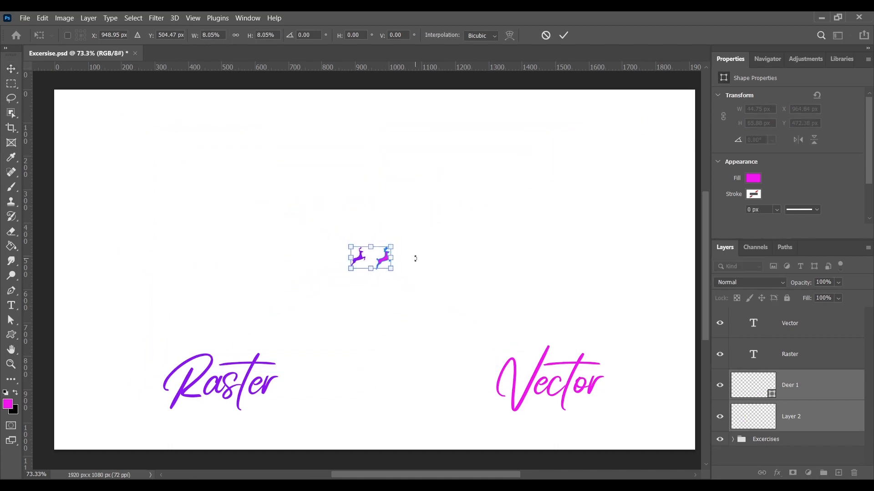
key(Return)
Reselect both tiny deer layers and scale them together back up to roughly their original size
click(414, 257)
click(385, 261)
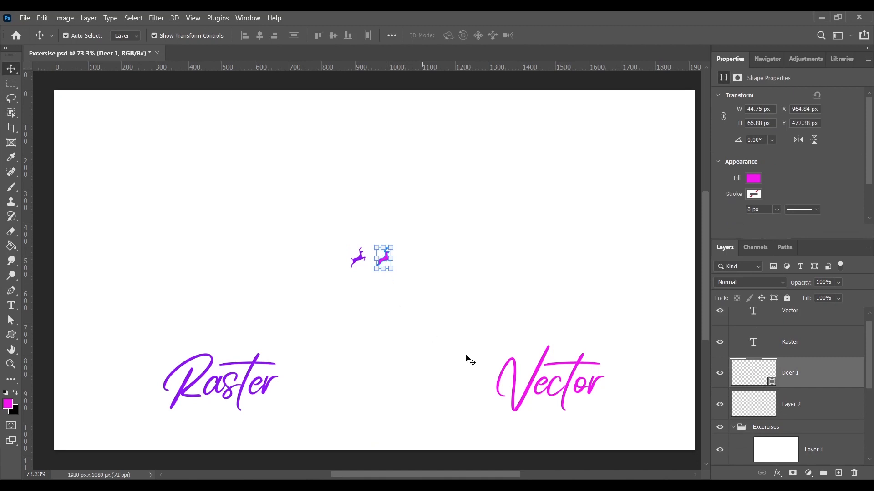
shift+click(814, 407)
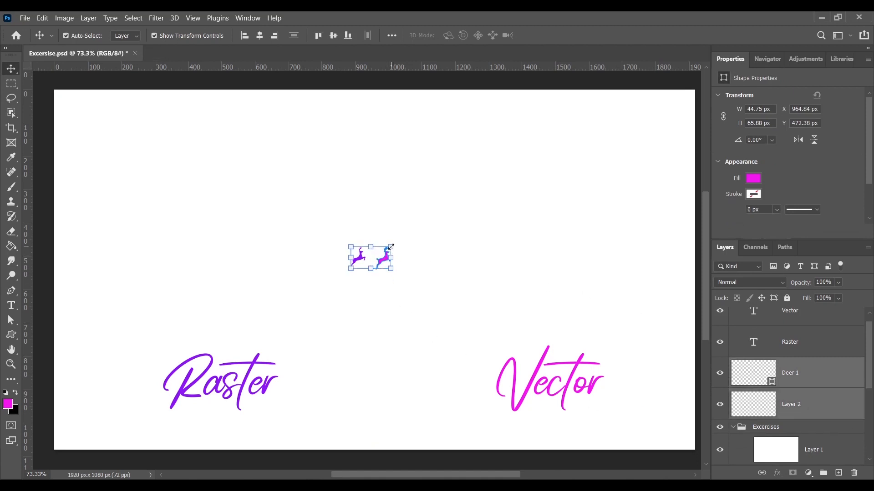
drag(391, 247, 655, 196)
Examine the edge quality of the enlarged raster and vector deer up close
click(273, 240)
mouse_move(273, 240)
mouse_down()
mouse_move(296, 257)
mouse_move(273, 253)
mouse_up()
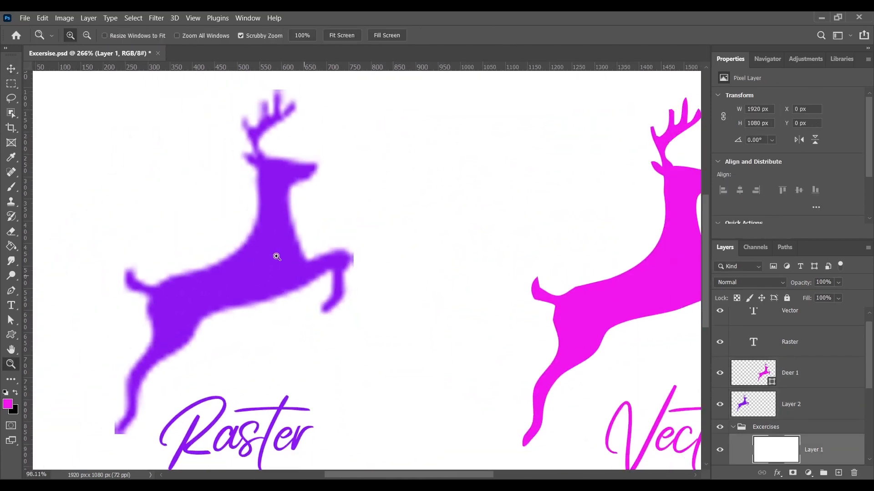
drag(411, 267, 194, 277)
drag(469, 275, 453, 339)
drag(424, 116, 351, 136)
scroll(392, 292, down, 3)
drag(392, 293, 357, 282)
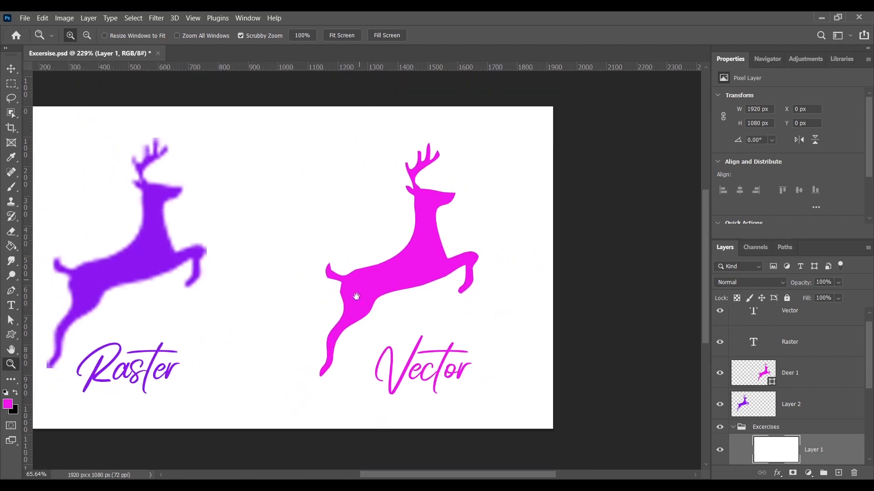
key(v)
drag(395, 319, 417, 320)
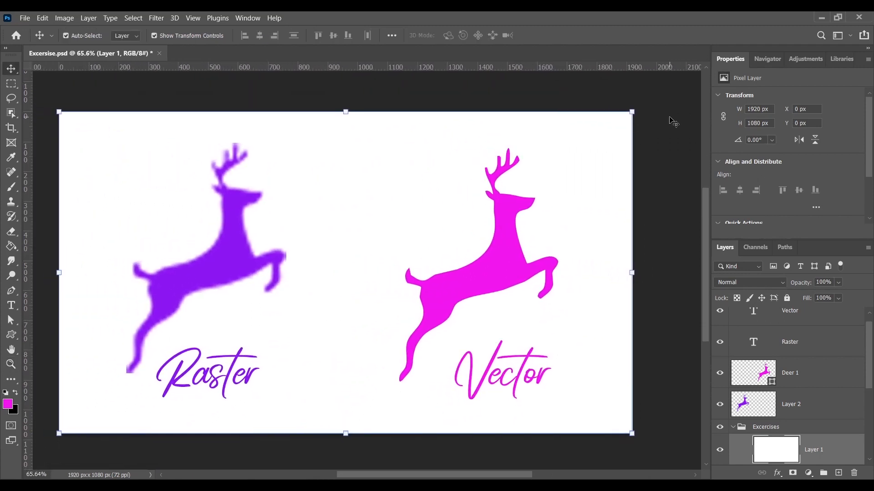
click(664, 132)
scroll(392, 277, up, 1)
scroll(364, 364, left, 1)
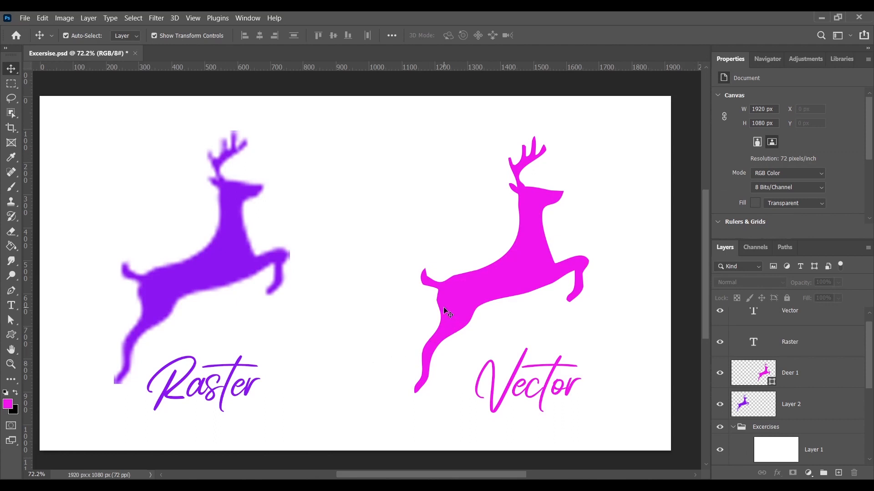
Enlarge the magenta vector deer to about 483% and inspect its edges
click(522, 258)
drag(588, 394, 636, 460)
drag(328, 337, 293, 269)
scroll(275, 344, up, 5)
drag(279, 356, 557, 145)
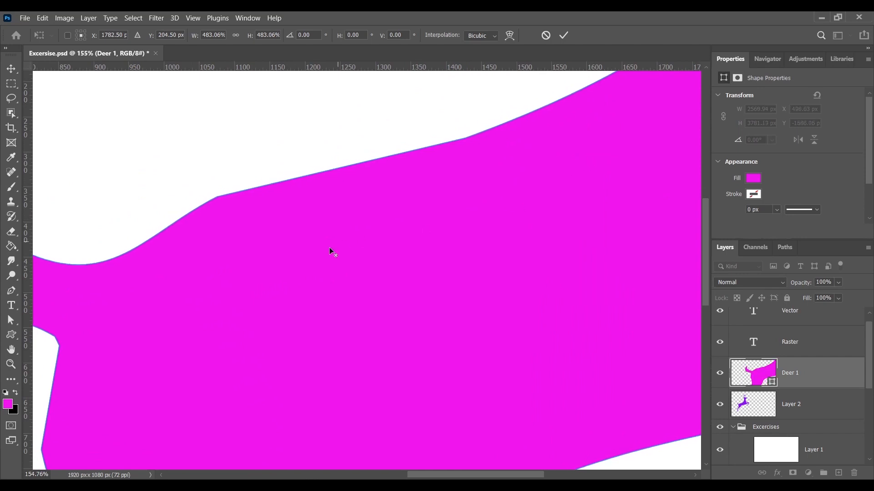
scroll(329, 251, down, 5)
drag(256, 284, 305, 260)
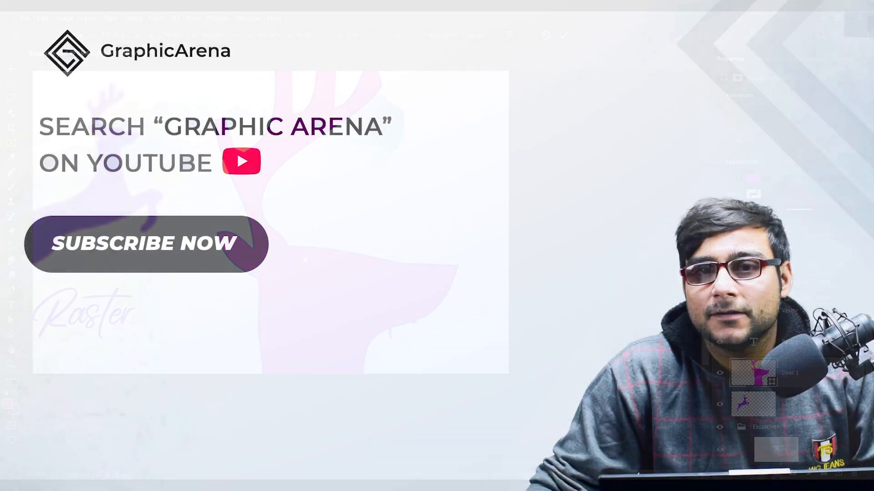